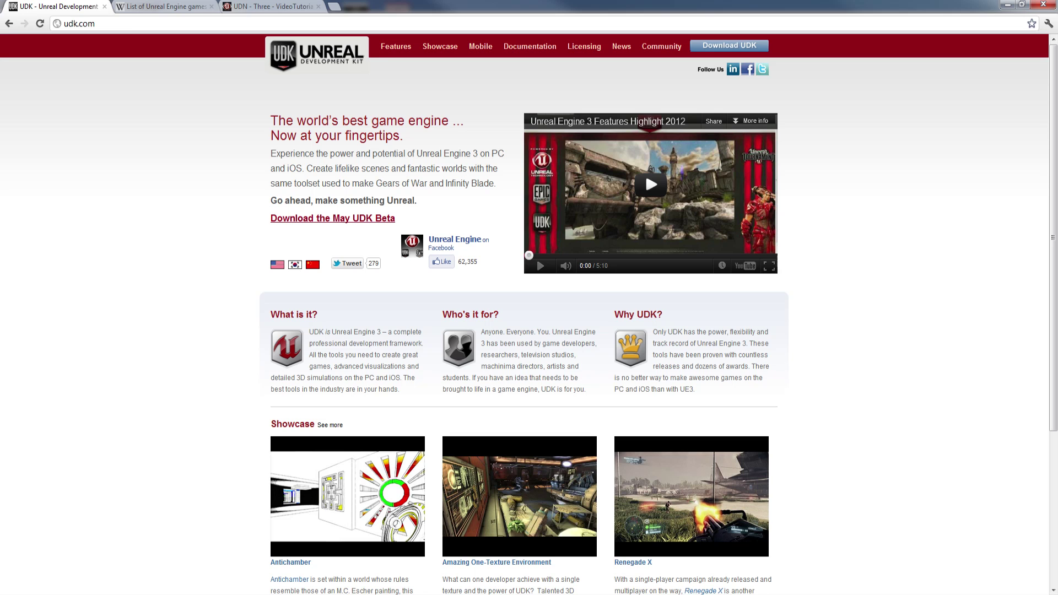
# - Look over the udk.com homepage, then switch to the Wikipedia 'List of Unreal Engine games' tab
pyautogui.scroll(-4, 479, 299)
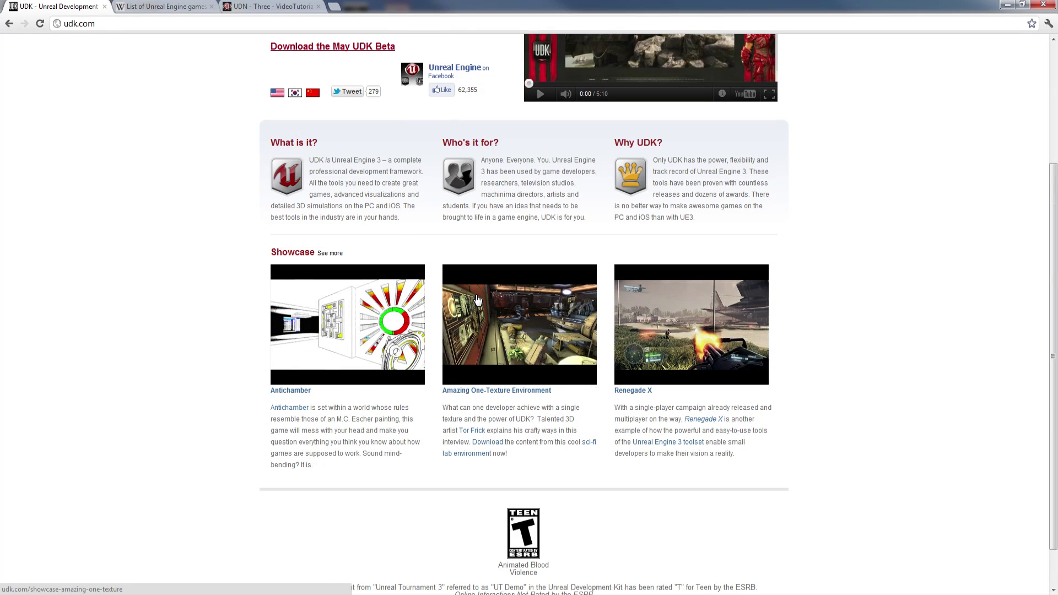
pyautogui.scroll(4, 179, 383)
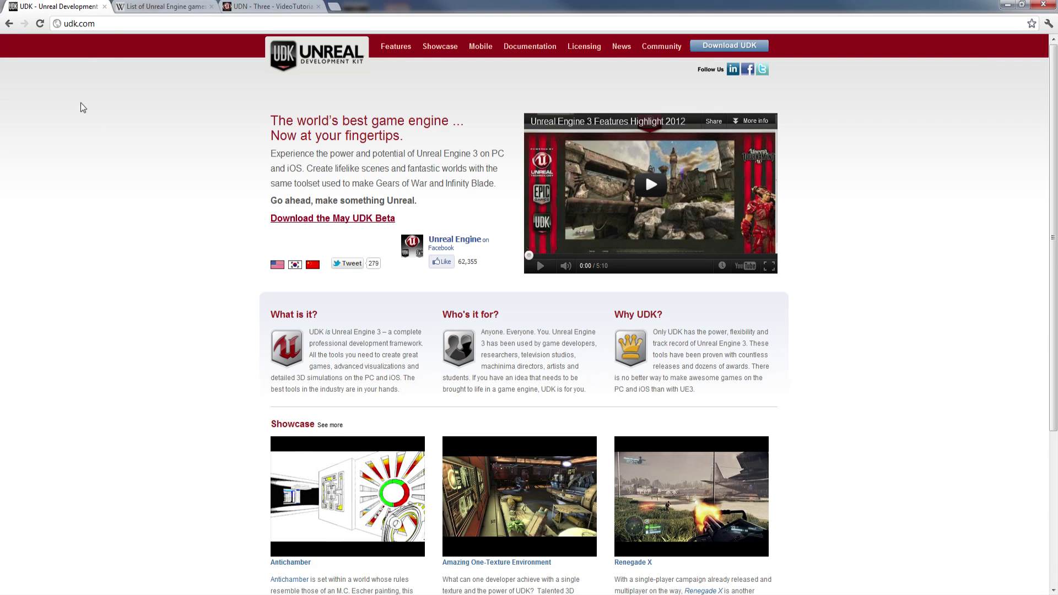
pyautogui.click(143, 7)
pyautogui.scroll(-7, 479, 397)
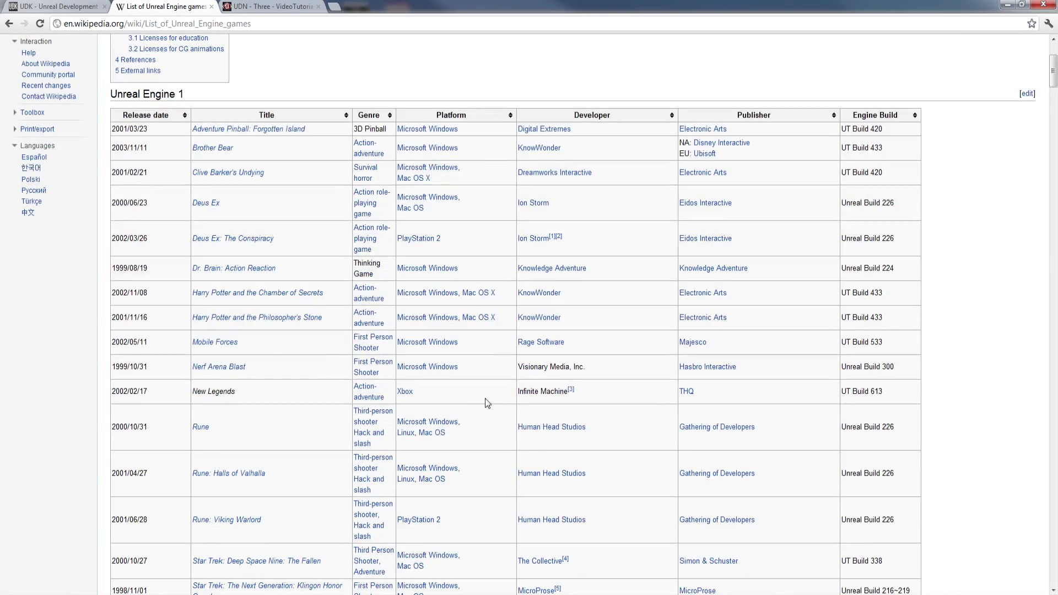
pyautogui.scroll(-4, 469, 391)
pyautogui.scroll(9, 469, 391)
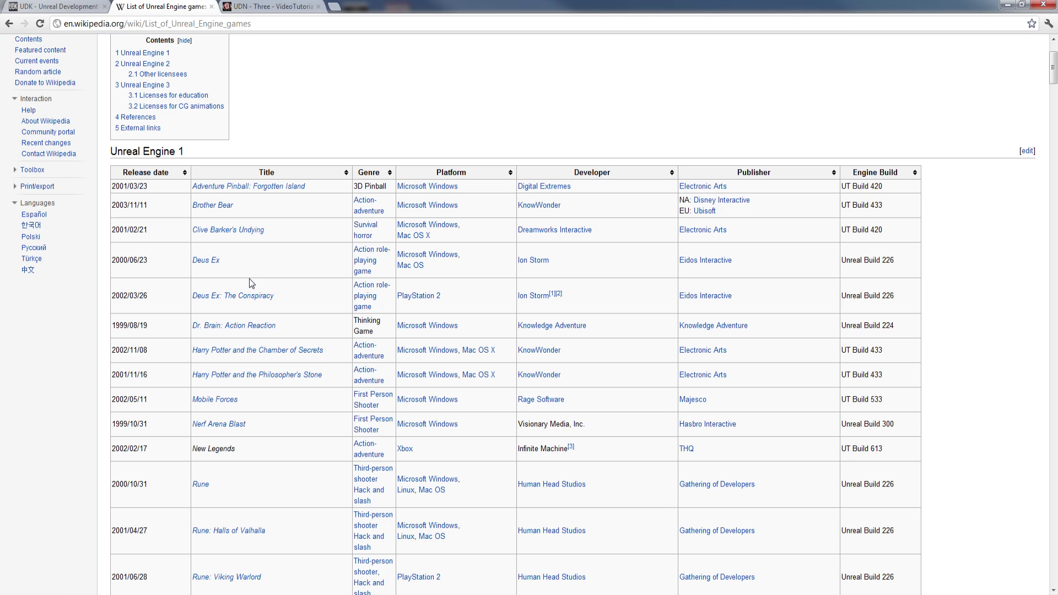
pyautogui.scroll(-5, 447, 419)
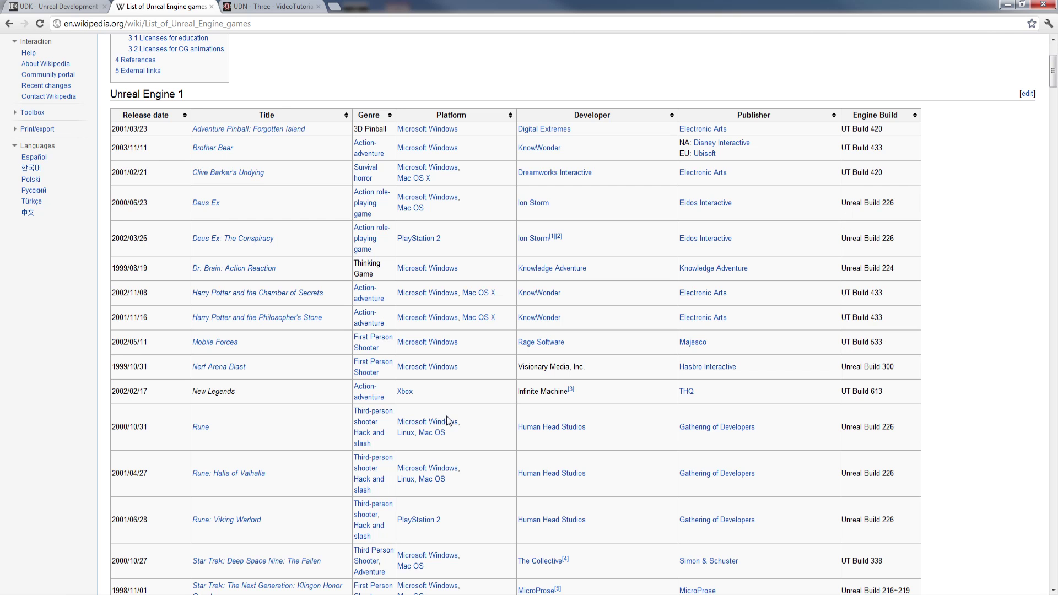
pyautogui.scroll(-2, 447, 420)
pyautogui.scroll(8, 872, 540)
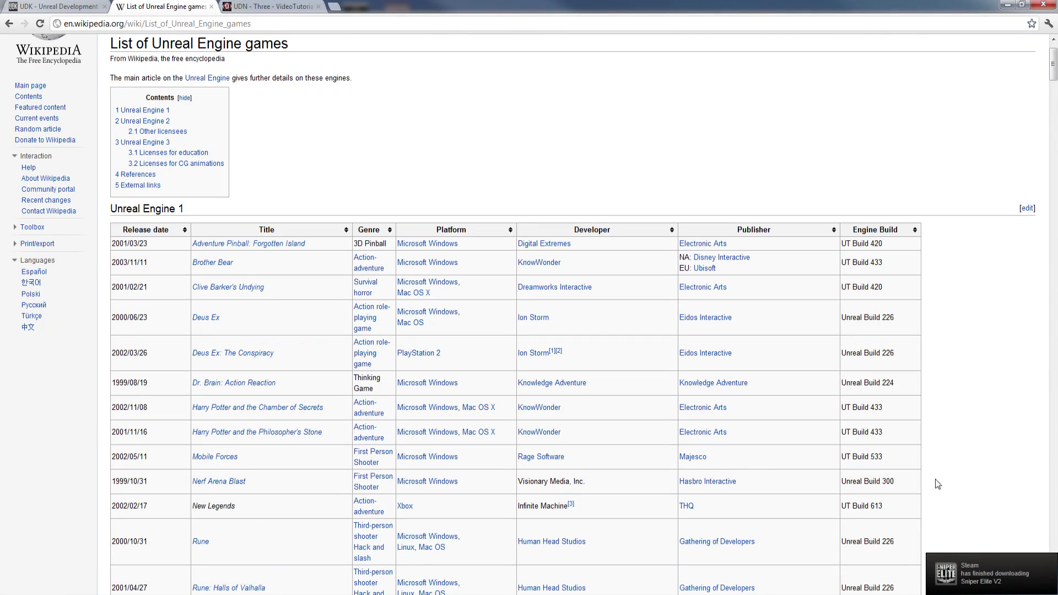
pyautogui.scroll(-6, 725, 409)
pyautogui.scroll(-2, 372, 353)
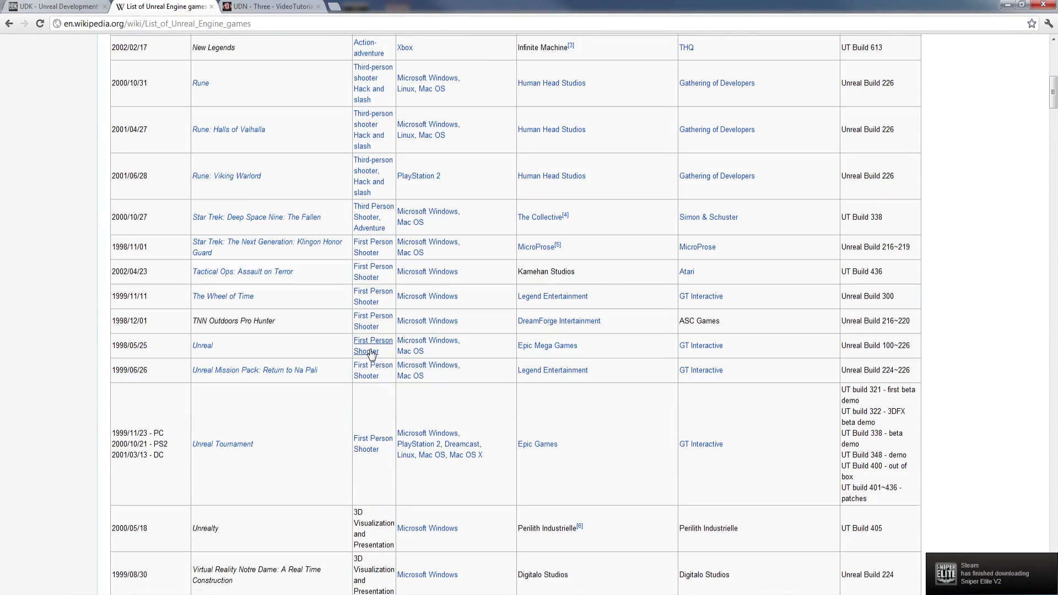
pyautogui.scroll(6, 372, 353)
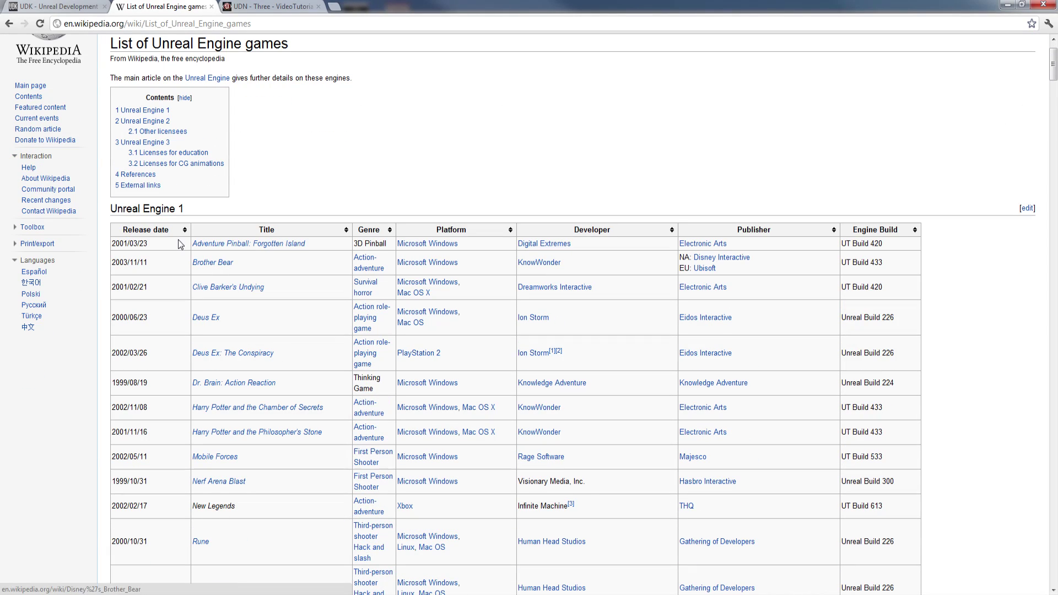
pyautogui.scroll(-6, 135, 284)
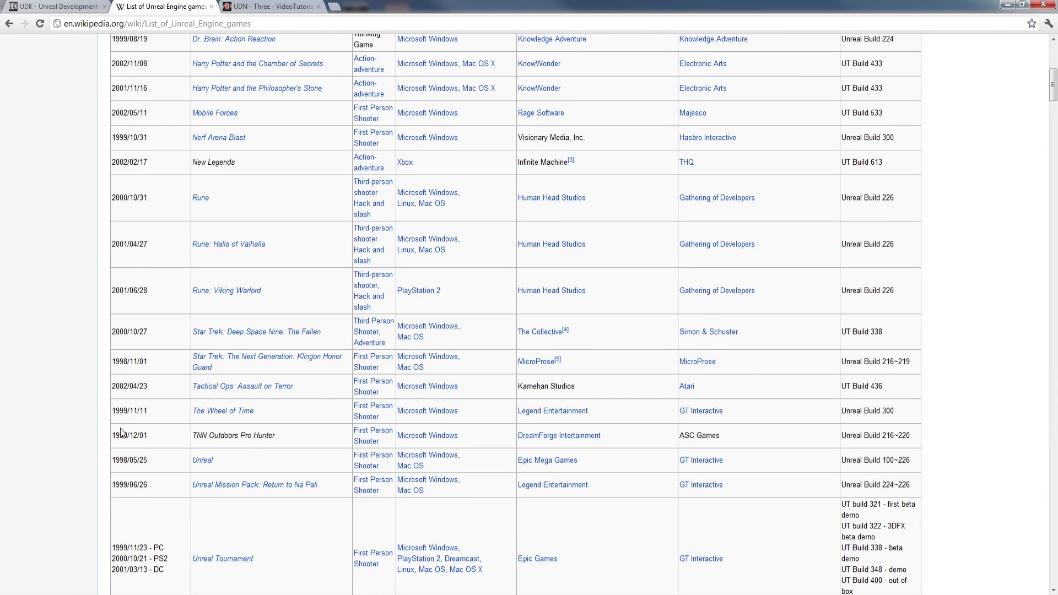
pyautogui.scroll(3, 129, 444)
pyautogui.scroll(4, 128, 444)
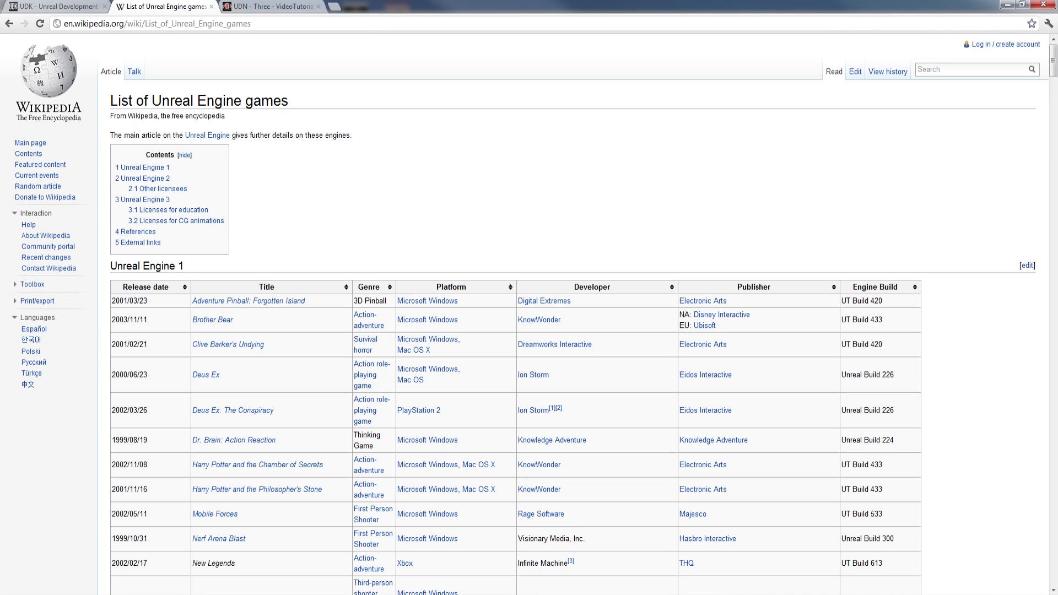
pyautogui.scroll(-3, 218, 374)
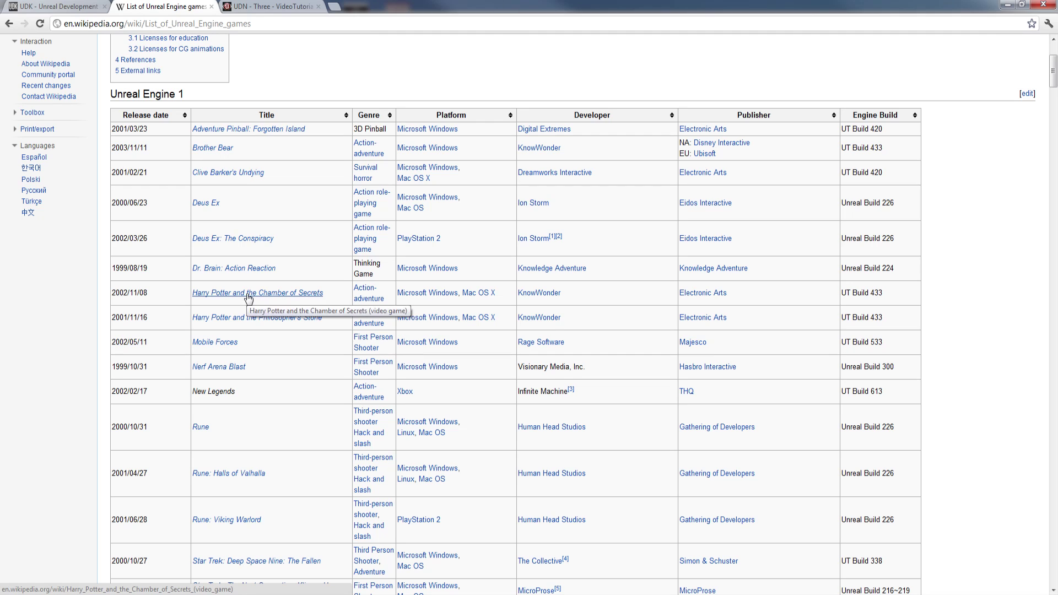
pyautogui.scroll(-4, 248, 430)
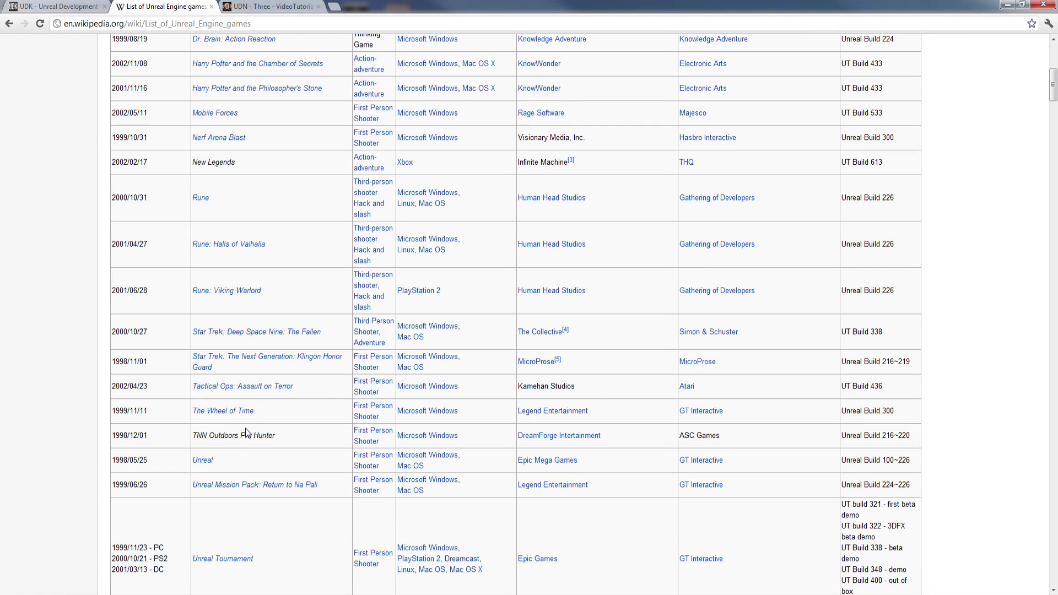
pyautogui.scroll(-3, 330, 369)
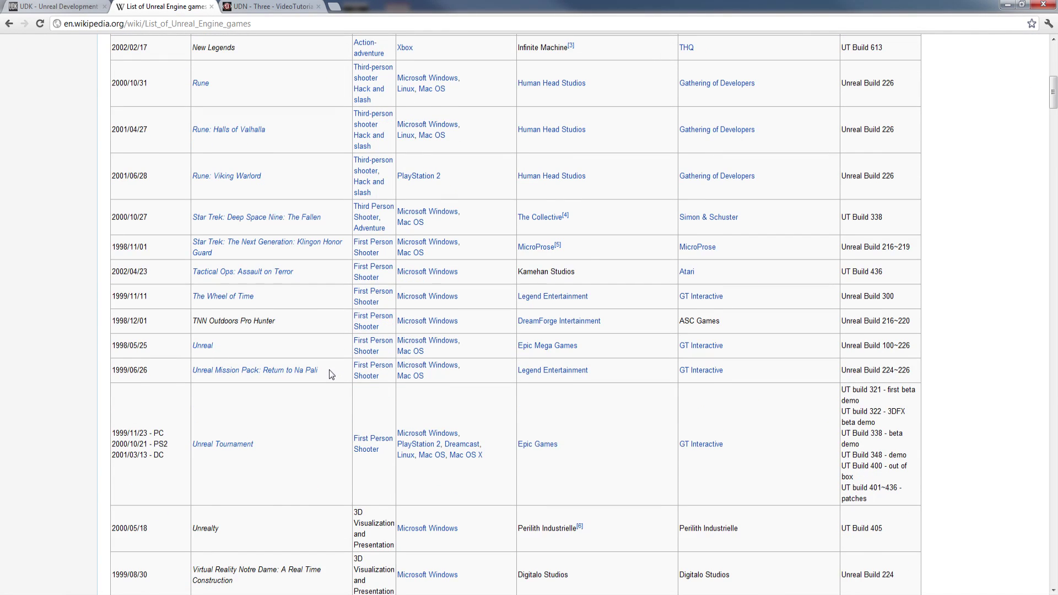
pyautogui.scroll(-2, 331, 374)
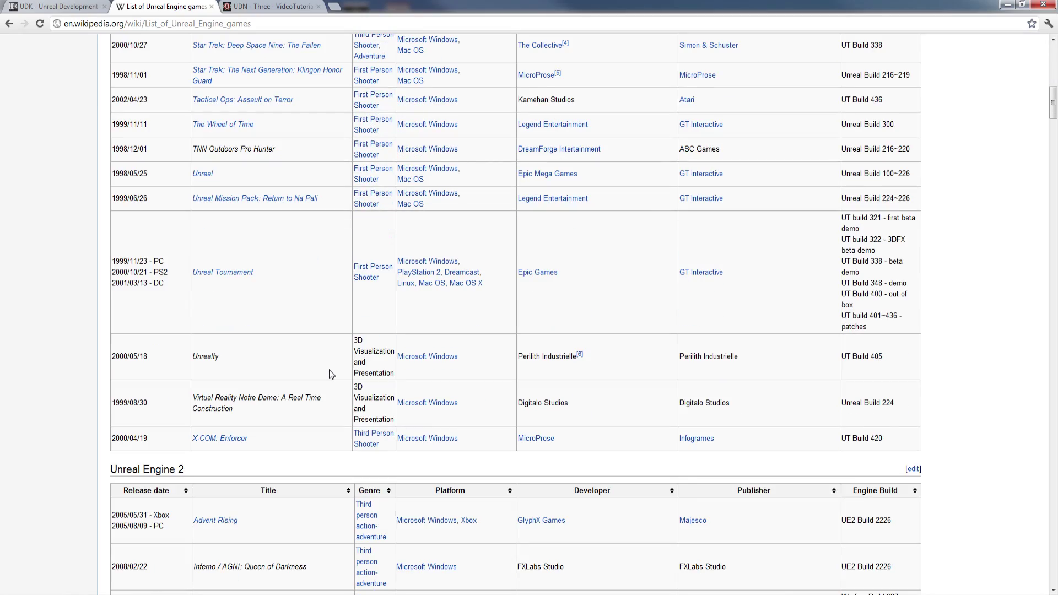
pyautogui.scroll(-3, 331, 375)
pyautogui.scroll(16, 344, 394)
pyautogui.scroll(-11, 346, 402)
pyautogui.scroll(11, 346, 402)
pyautogui.scroll(-14, 345, 401)
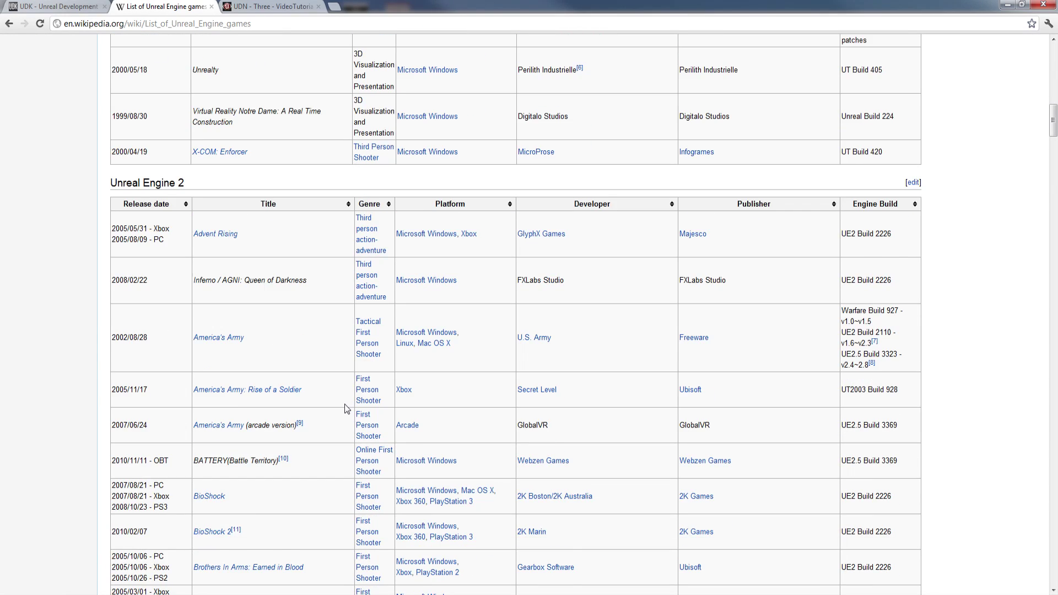
pyautogui.scroll(-4, 345, 404)
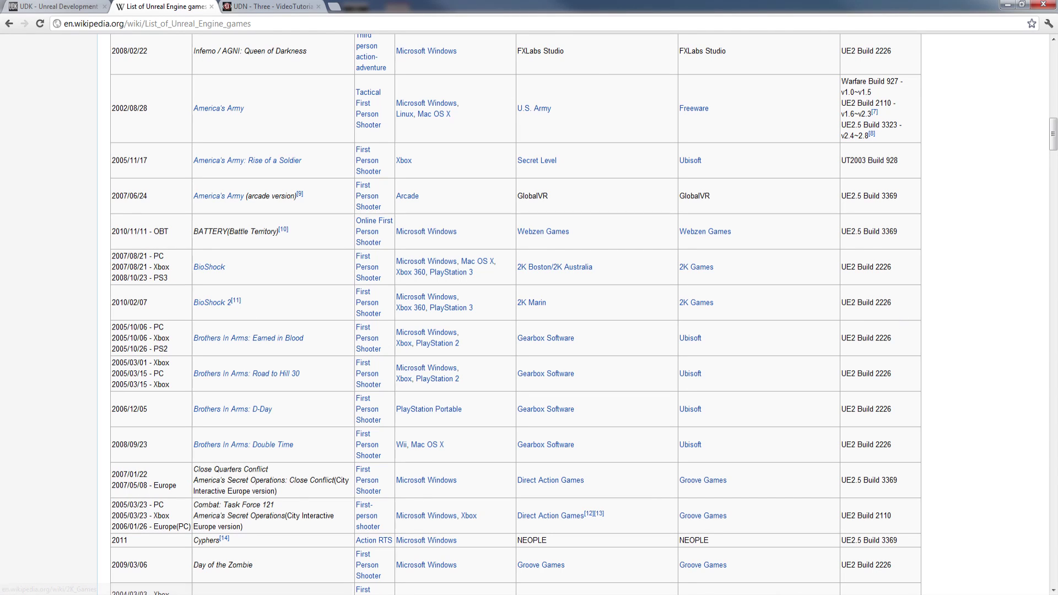
pyautogui.scroll(-1, 259, 303)
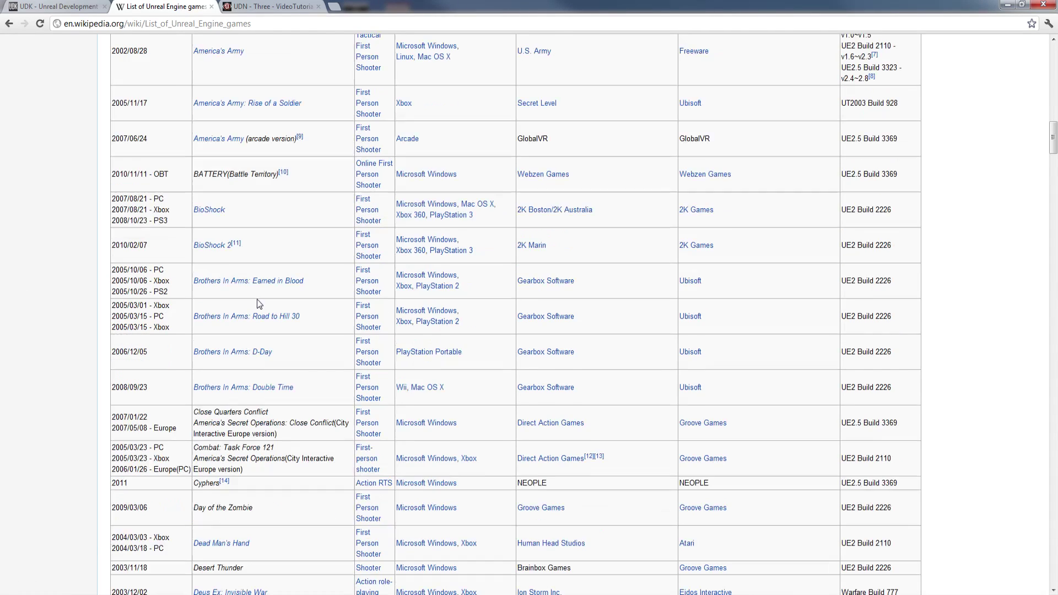
pyautogui.scroll(-5, 330, 332)
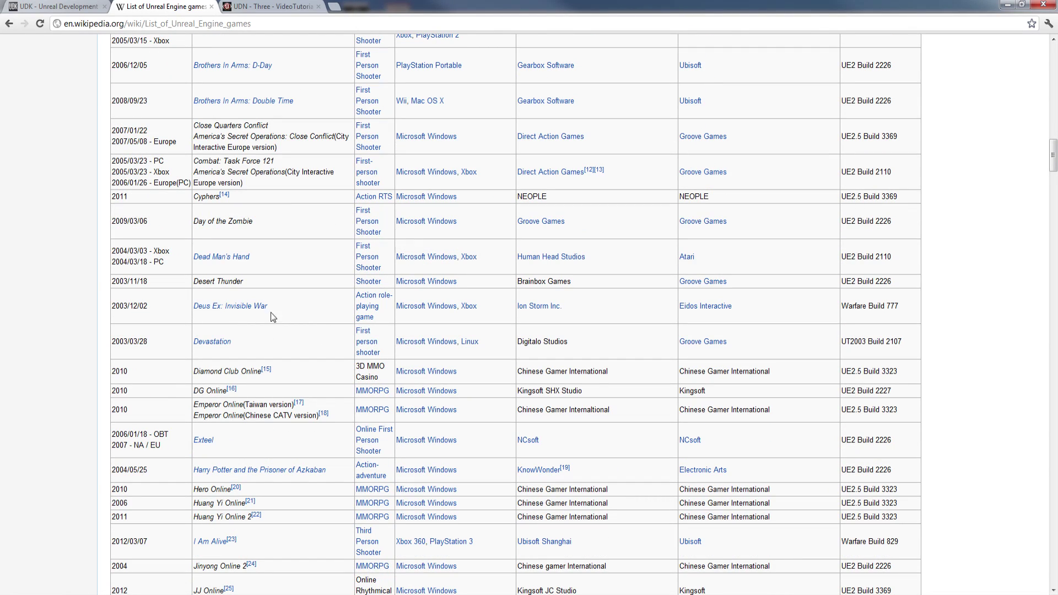
pyautogui.scroll(-3, 274, 332)
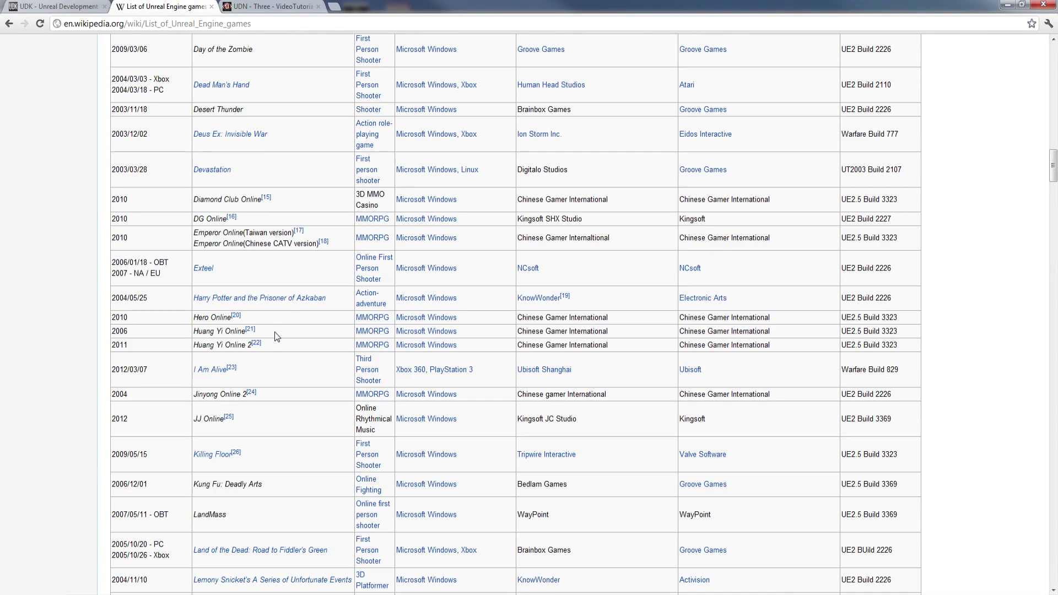
pyautogui.scroll(-2, 272, 333)
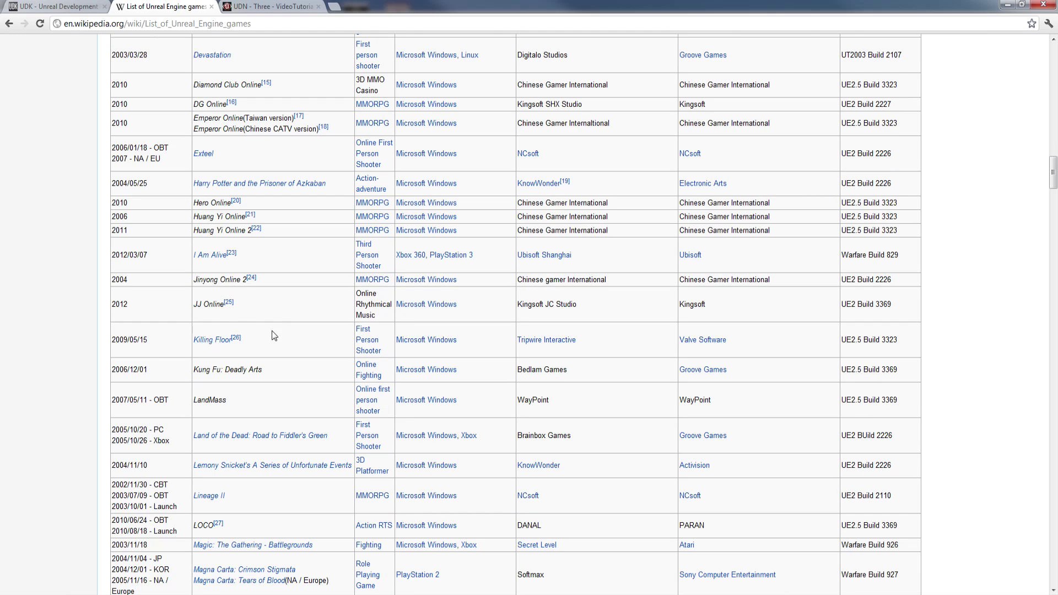
pyautogui.scroll(-1, 303, 350)
pyautogui.scroll(-2, 301, 346)
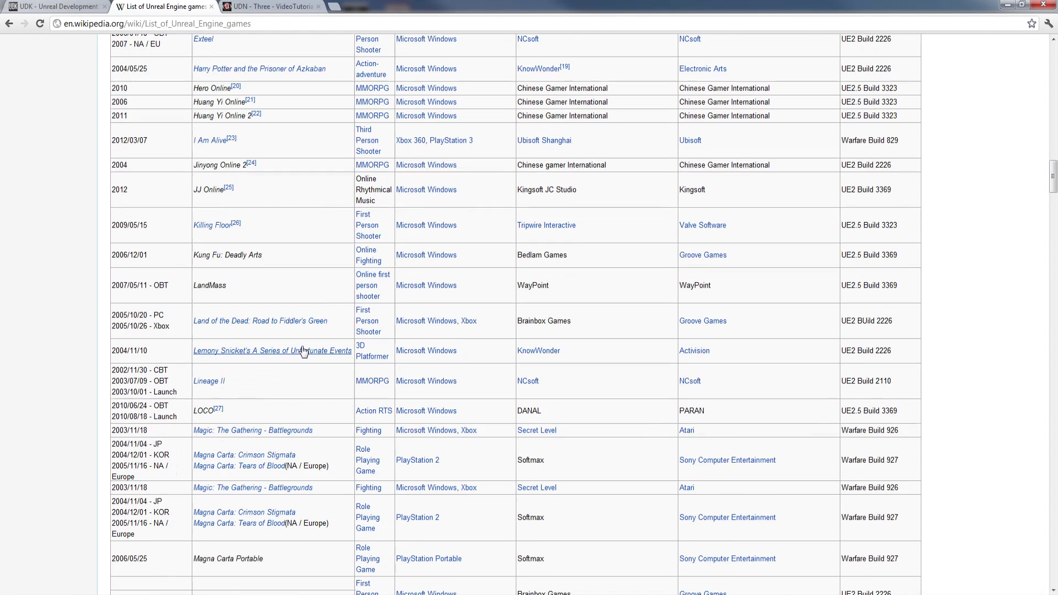
pyautogui.scroll(-6, 302, 347)
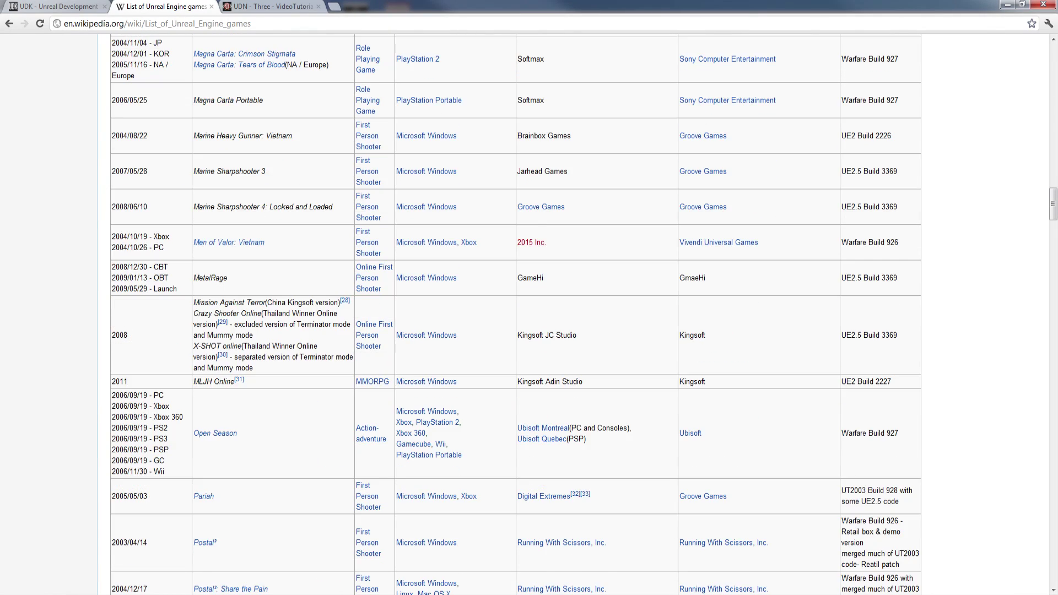
pyautogui.scroll(-4, 302, 346)
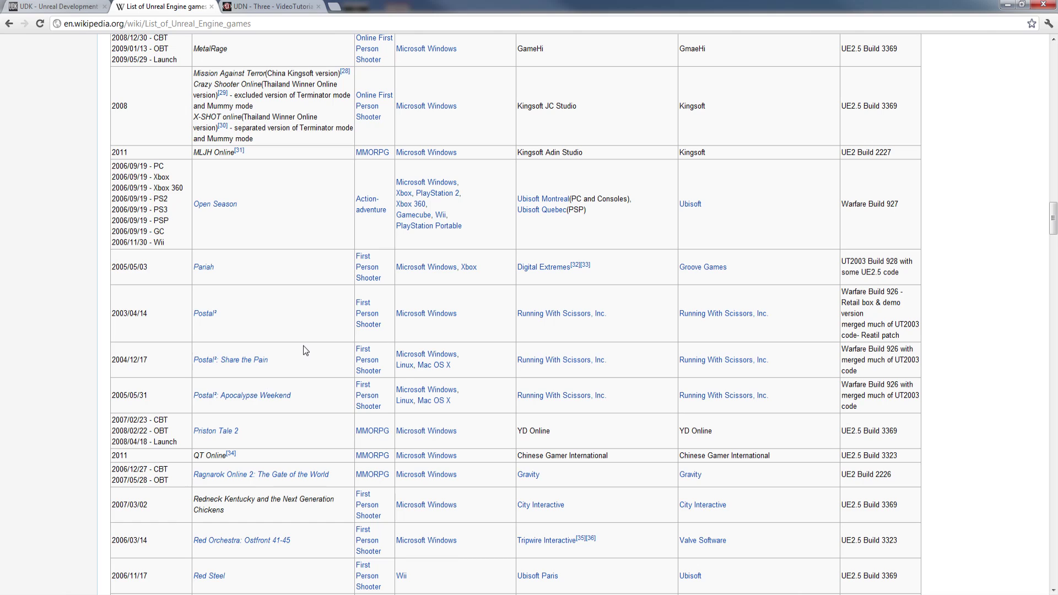
pyautogui.scroll(-3, 303, 345)
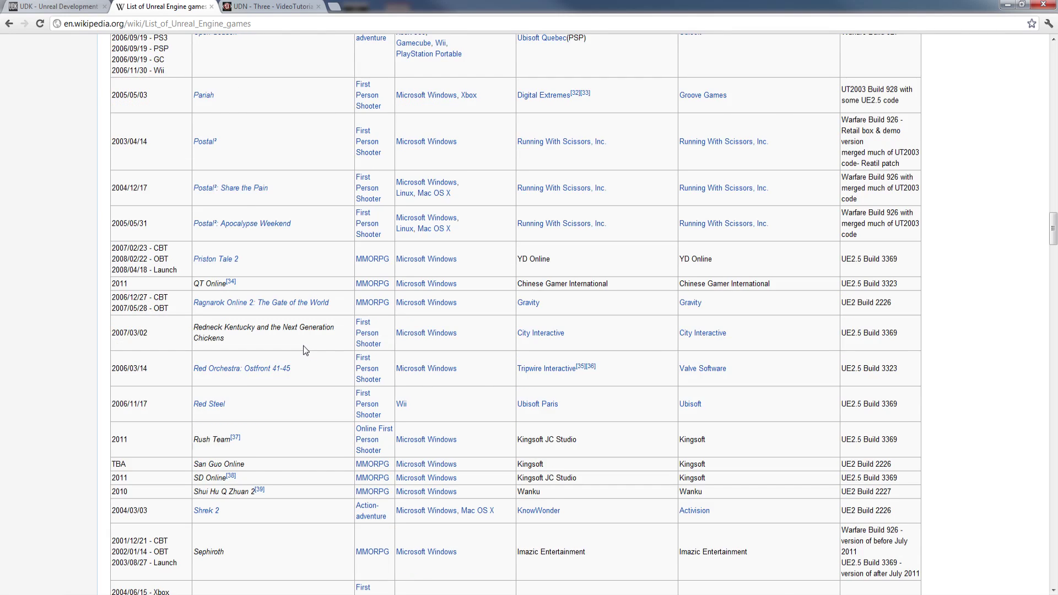
pyautogui.scroll(-3, 303, 346)
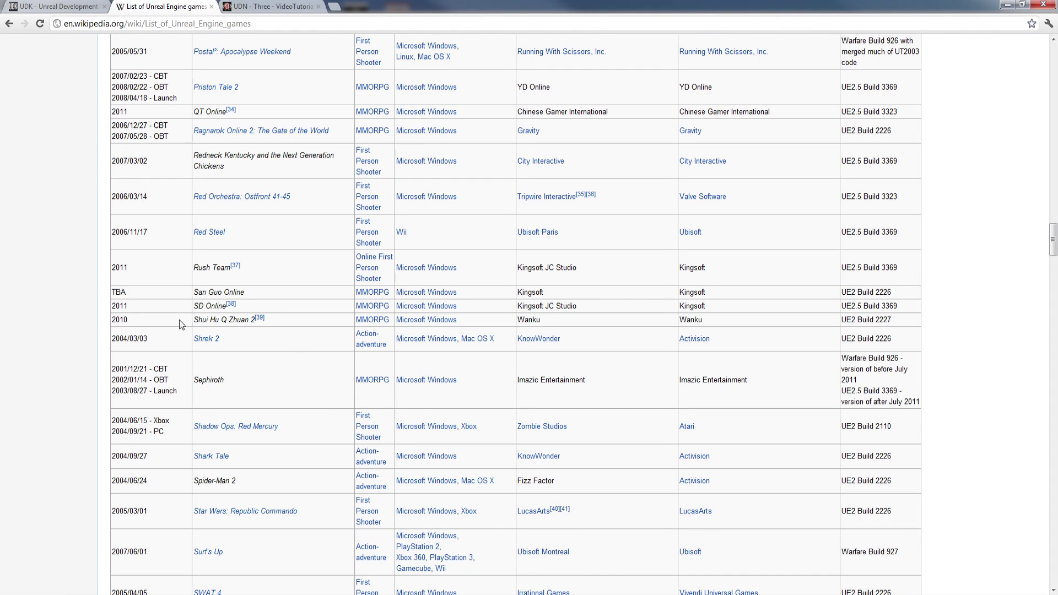
pyautogui.scroll(-2, 190, 355)
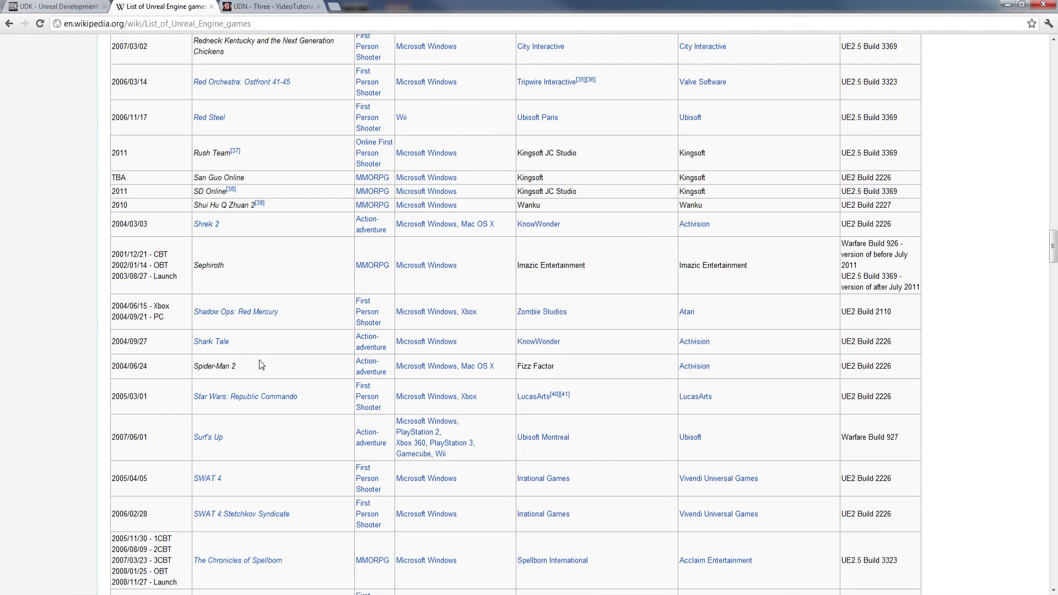
pyautogui.scroll(-6, 263, 359)
pyautogui.scroll(-3, 262, 362)
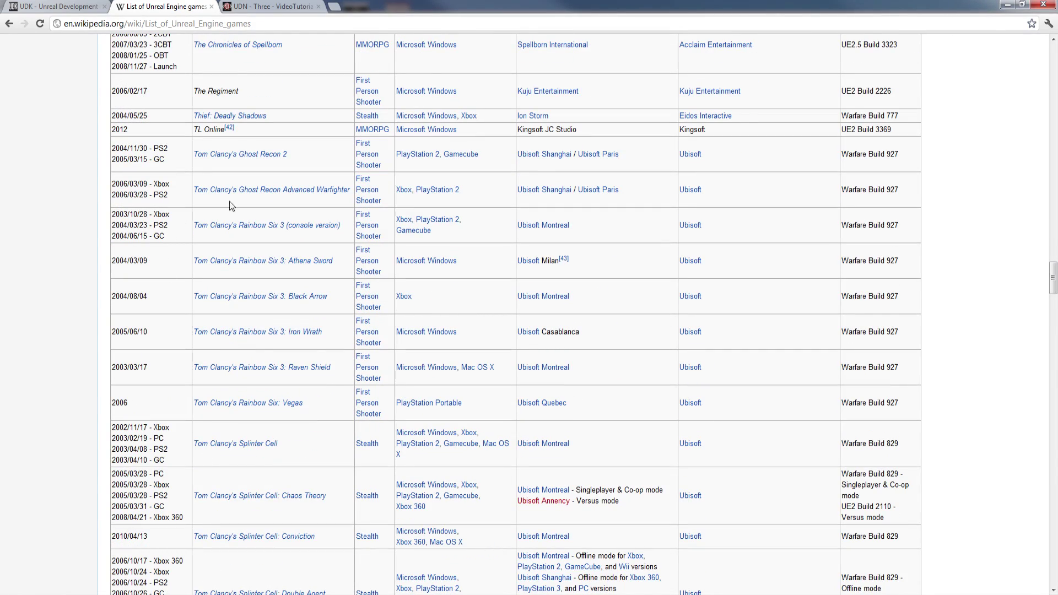
pyautogui.scroll(-3, 345, 348)
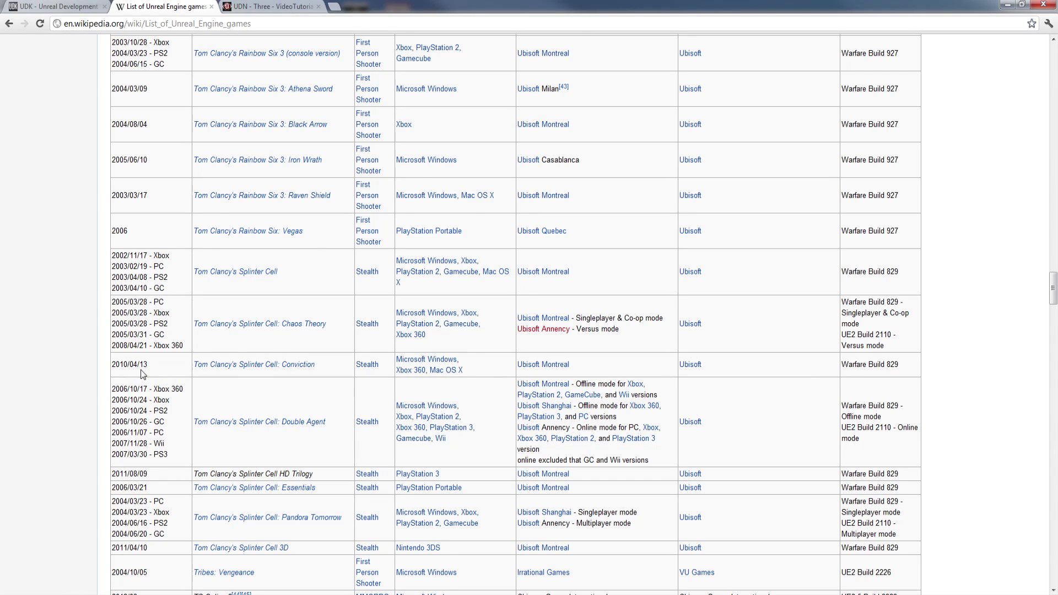
pyautogui.scroll(-3, 226, 388)
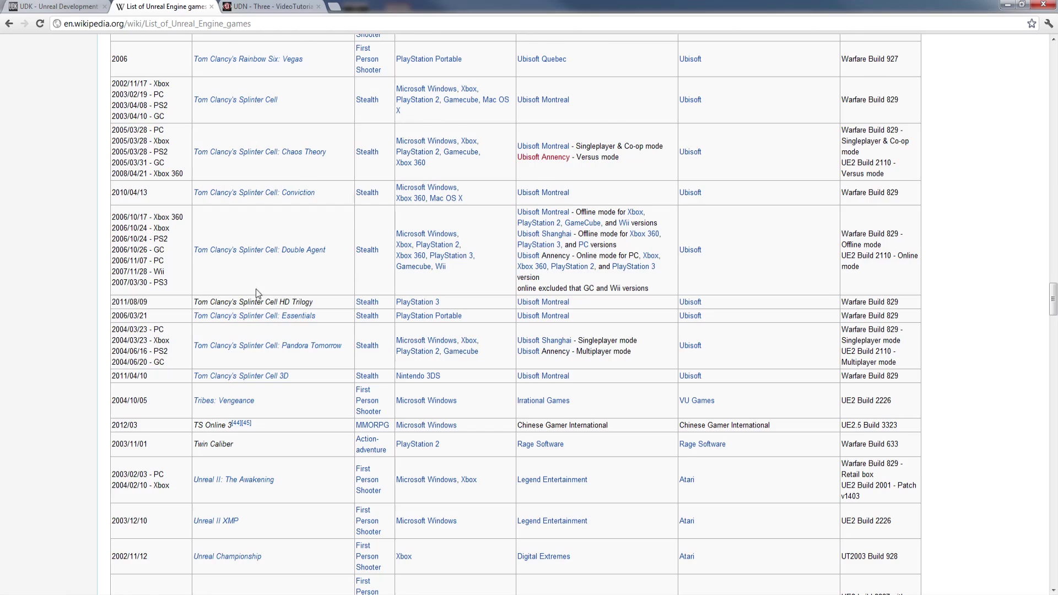
pyautogui.scroll(-3, 265, 288)
pyautogui.scroll(-6, 270, 289)
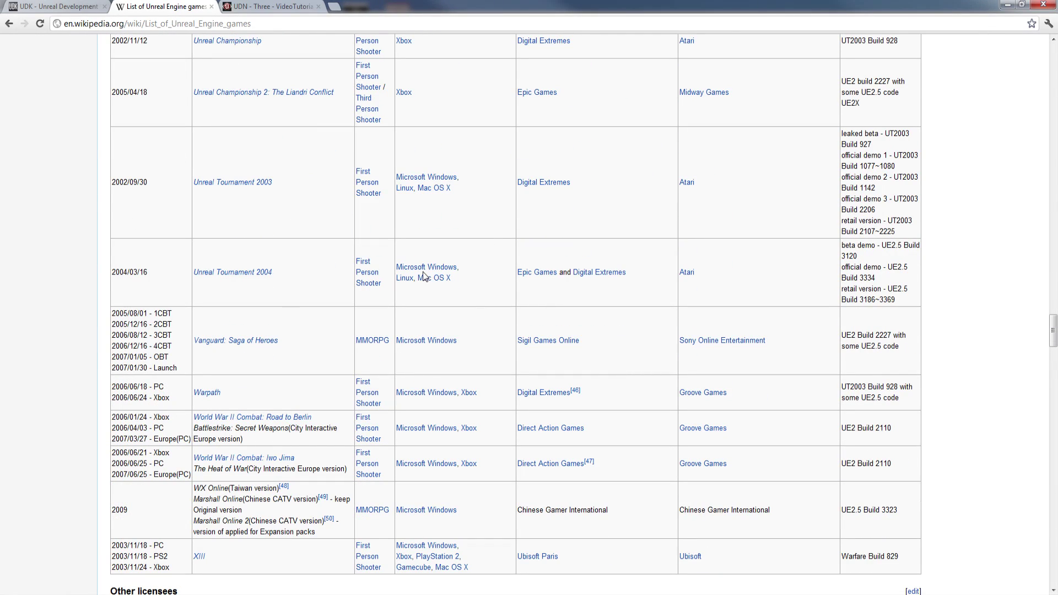
pyautogui.scroll(-3, 348, 287)
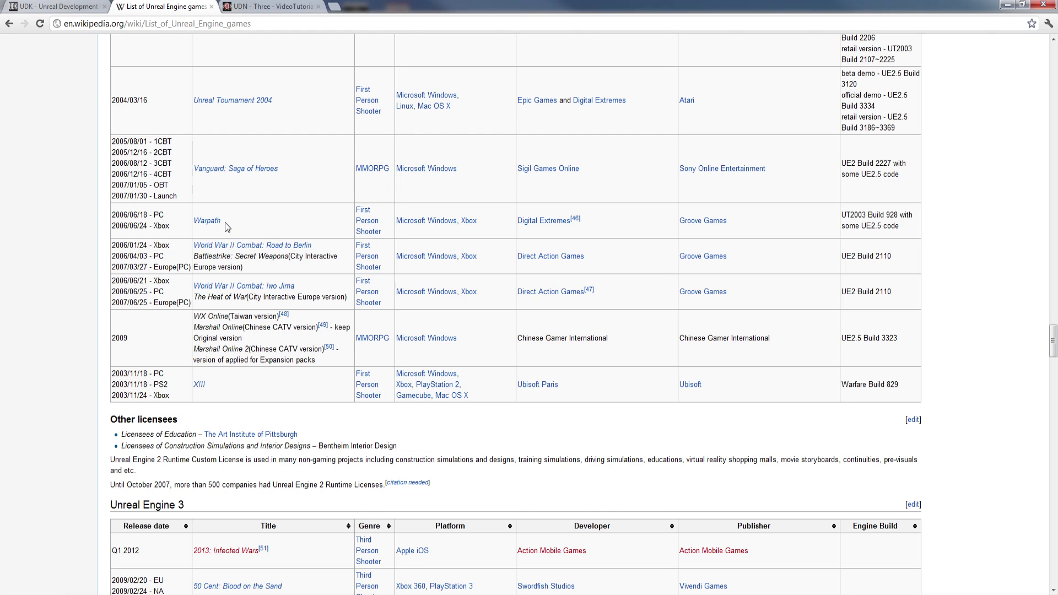
# - Scroll down through the Unreal Engine 3 games table on Wikipedia
pyautogui.scroll(-4, 225, 227)
pyautogui.scroll(-1, 226, 227)
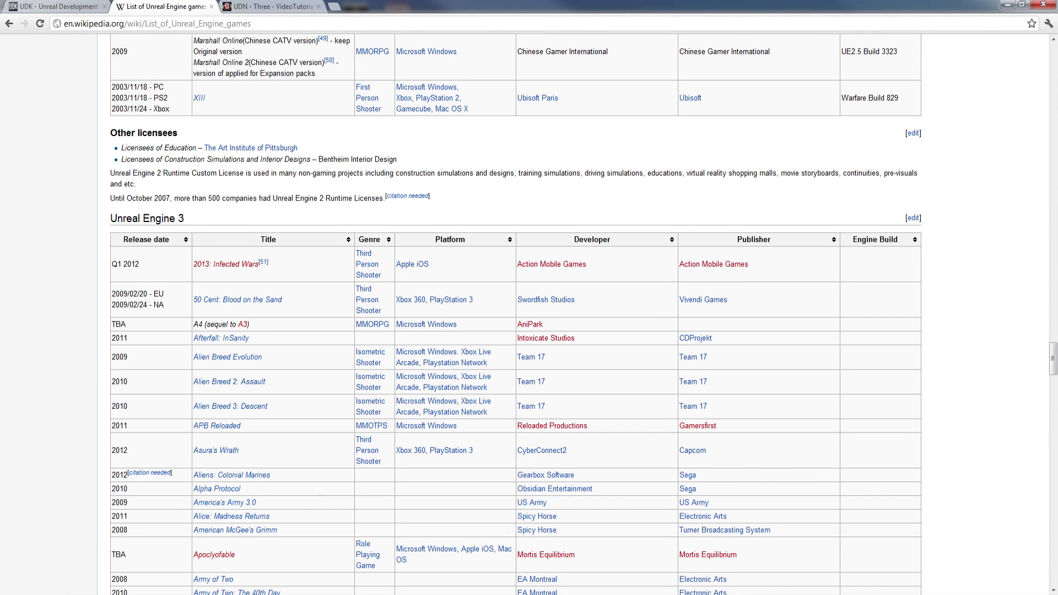
pyautogui.scroll(-10, 345, 373)
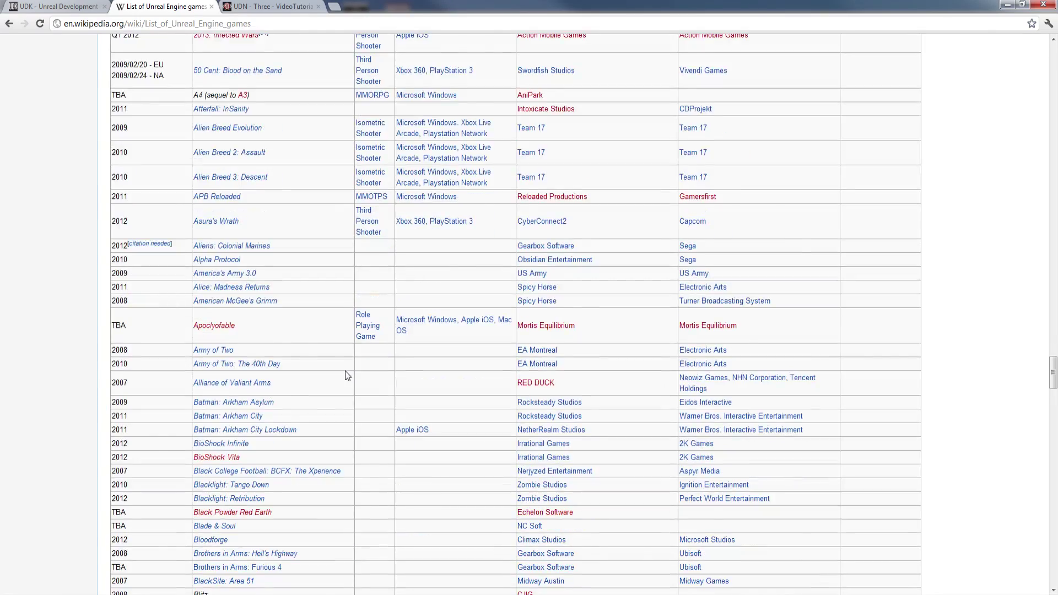
pyautogui.scroll(6, 339, 397)
pyautogui.scroll(4, 339, 403)
pyautogui.scroll(-2, 332, 430)
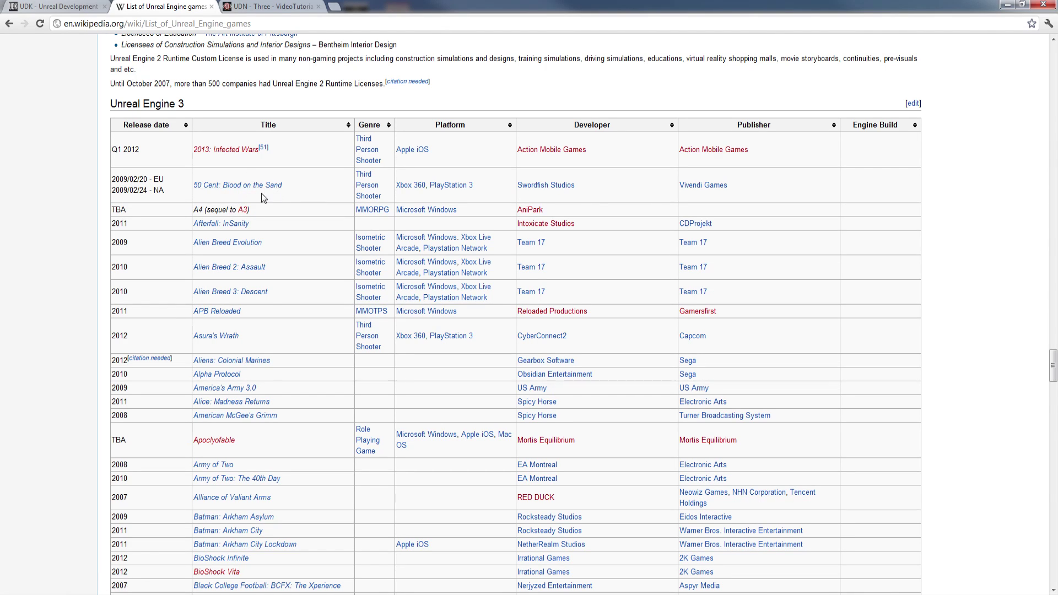
pyautogui.scroll(-2, 393, 404)
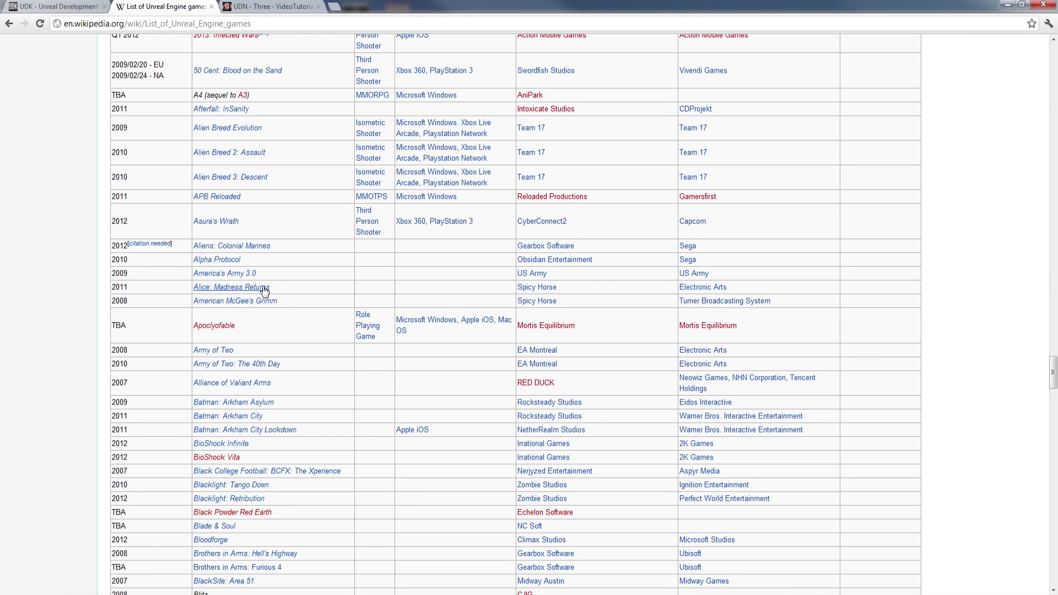
pyautogui.scroll(-1, 330, 320)
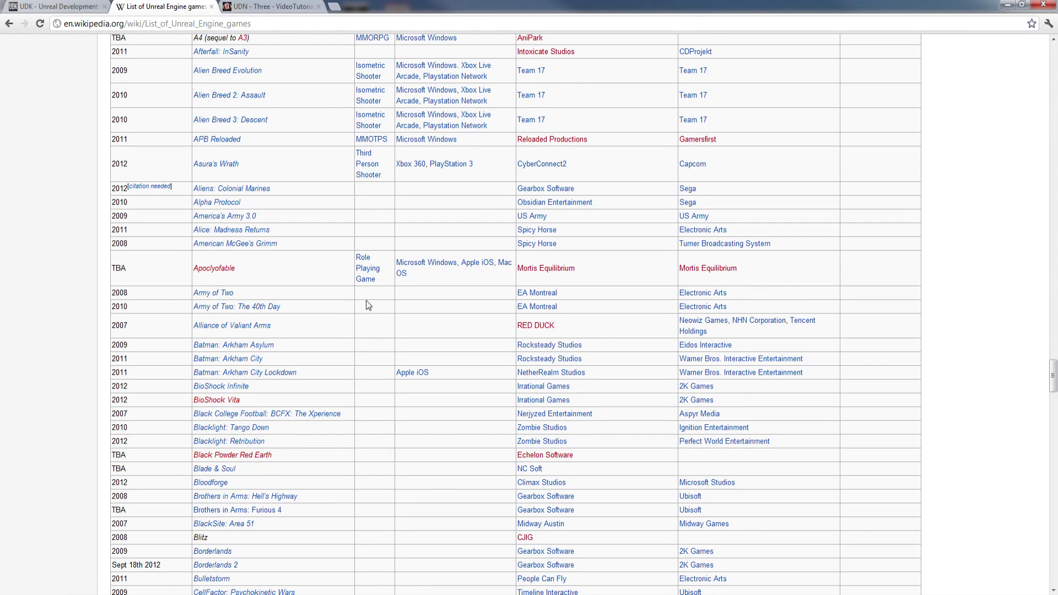
pyautogui.scroll(-1, 364, 304)
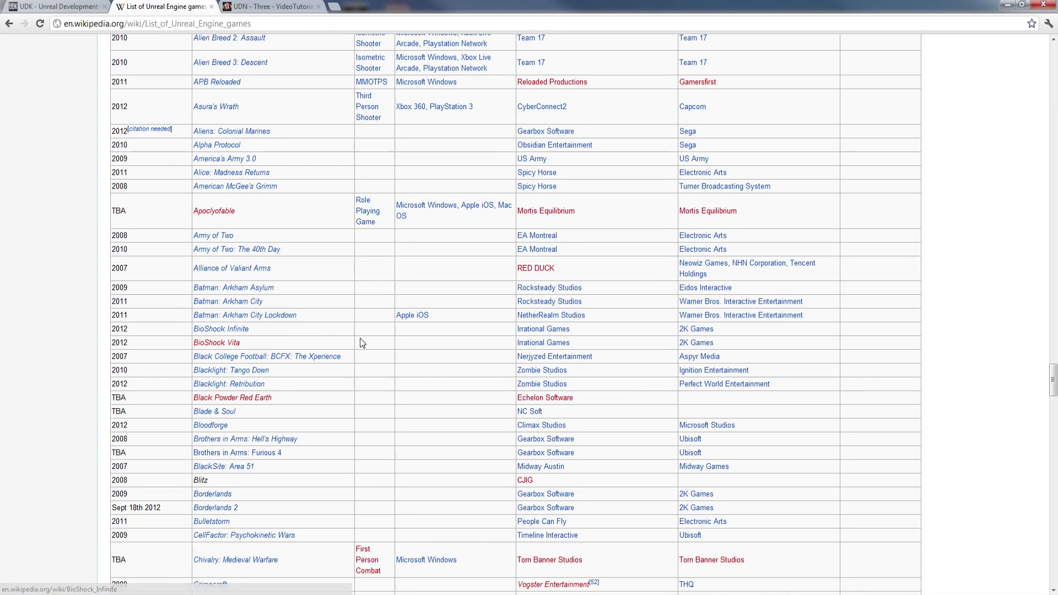
pyautogui.scroll(-1, 360, 341)
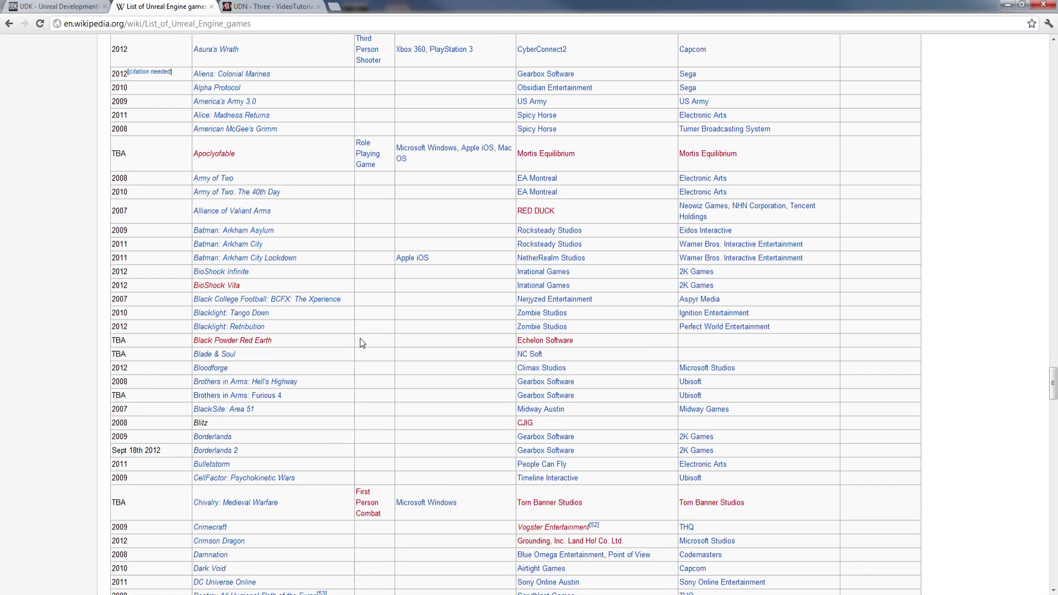
pyautogui.scroll(-1, 357, 338)
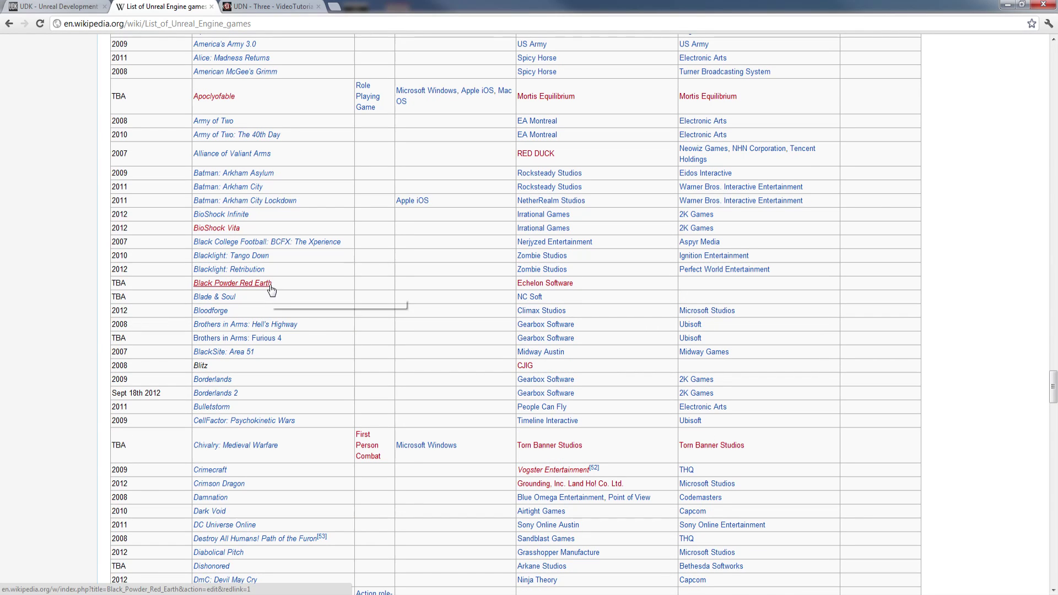
pyautogui.scroll(-1, 437, 362)
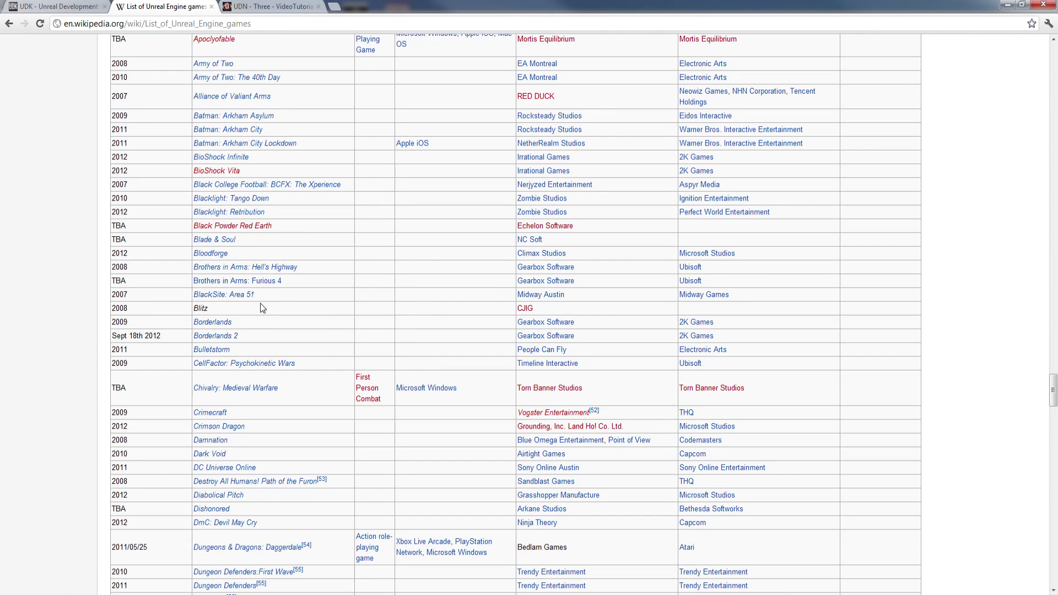
pyautogui.scroll(-2, 332, 323)
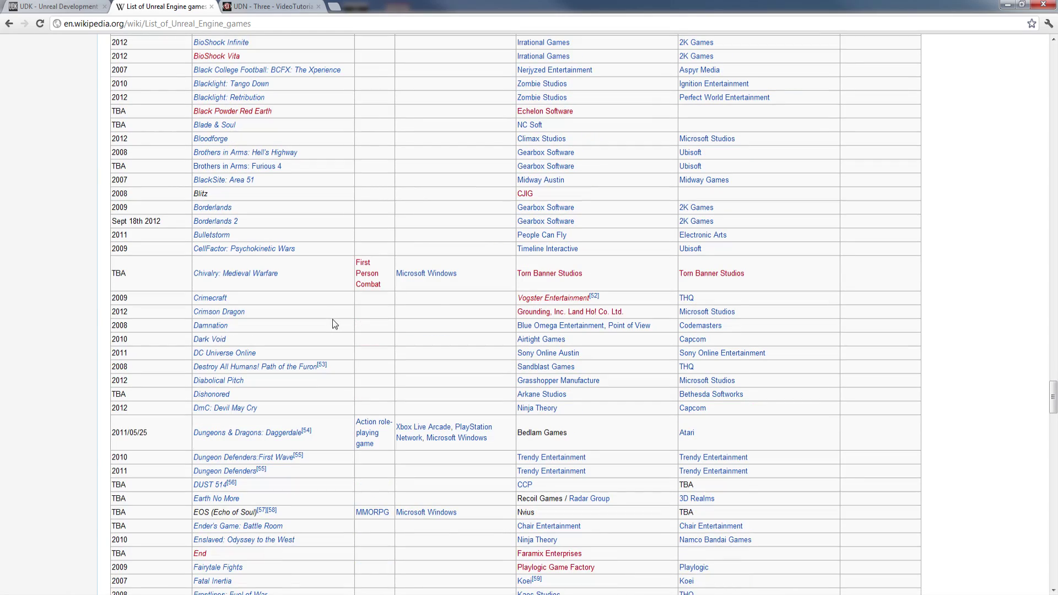
pyautogui.scroll(-1, 441, 362)
pyautogui.scroll(-4, 441, 362)
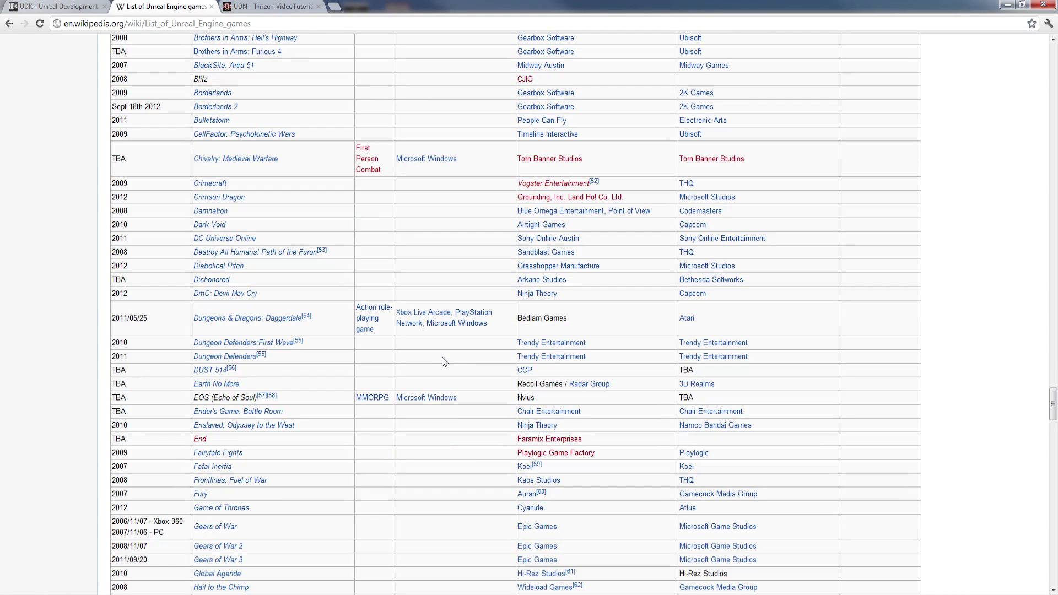
pyautogui.scroll(-1, 444, 359)
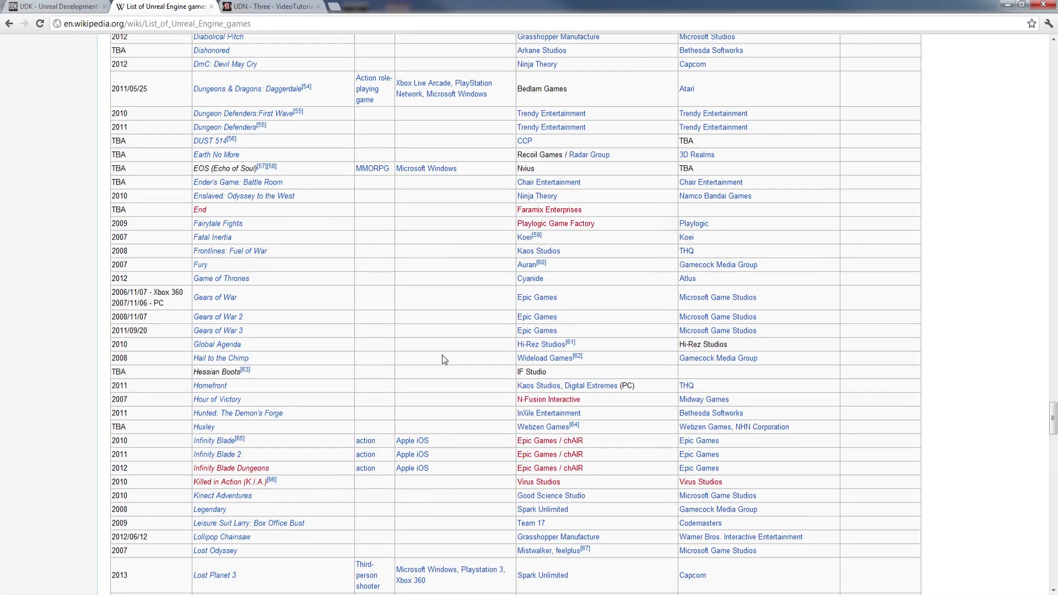
pyautogui.scroll(-2, 456, 336)
pyautogui.scroll(-4, 456, 337)
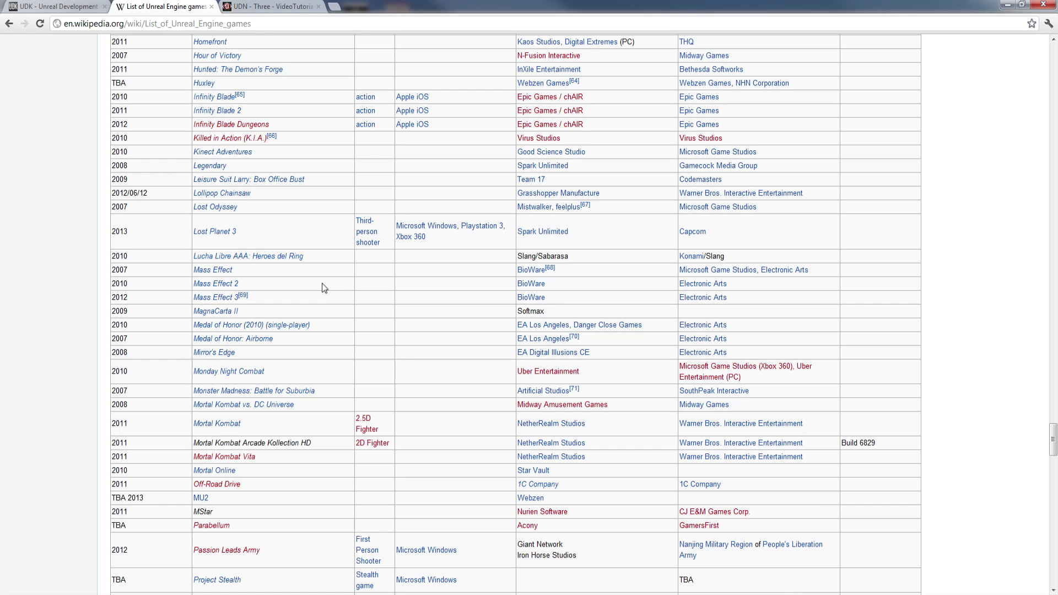
pyautogui.scroll(-5, 337, 322)
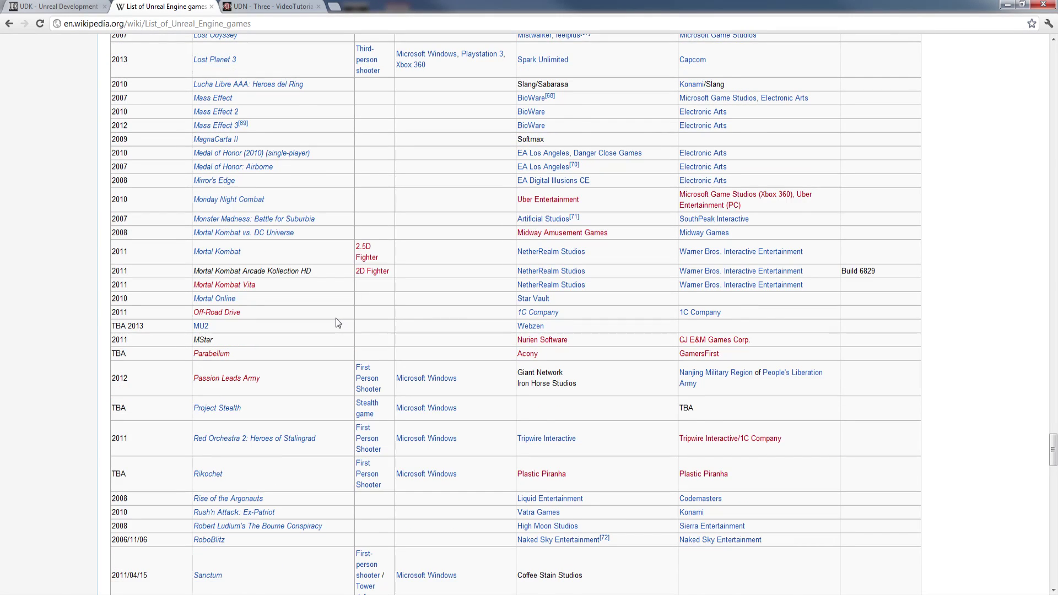
pyautogui.scroll(-7, 338, 323)
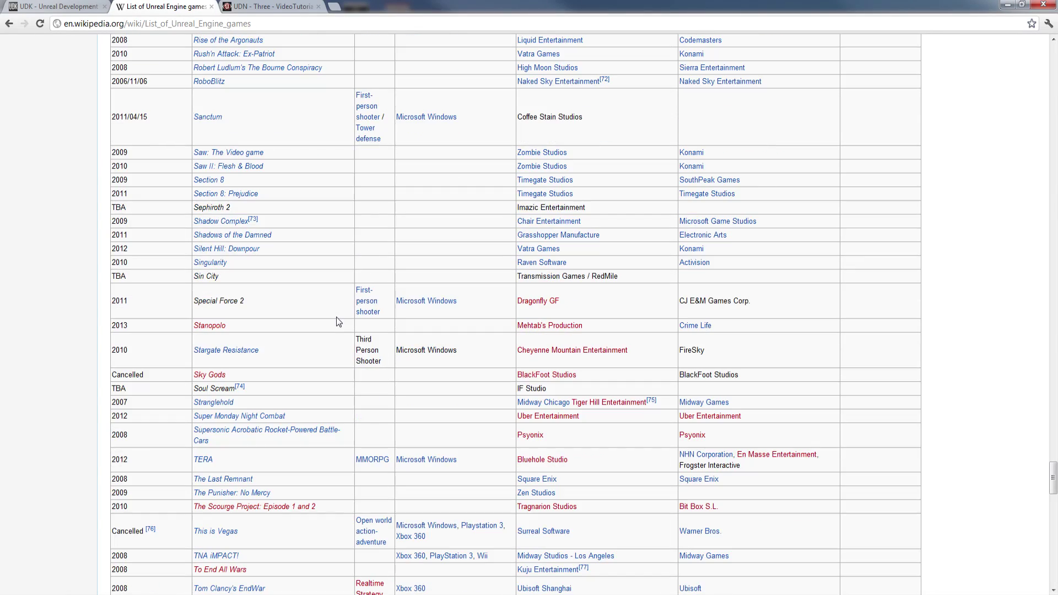
pyautogui.scroll(-4, 338, 320)
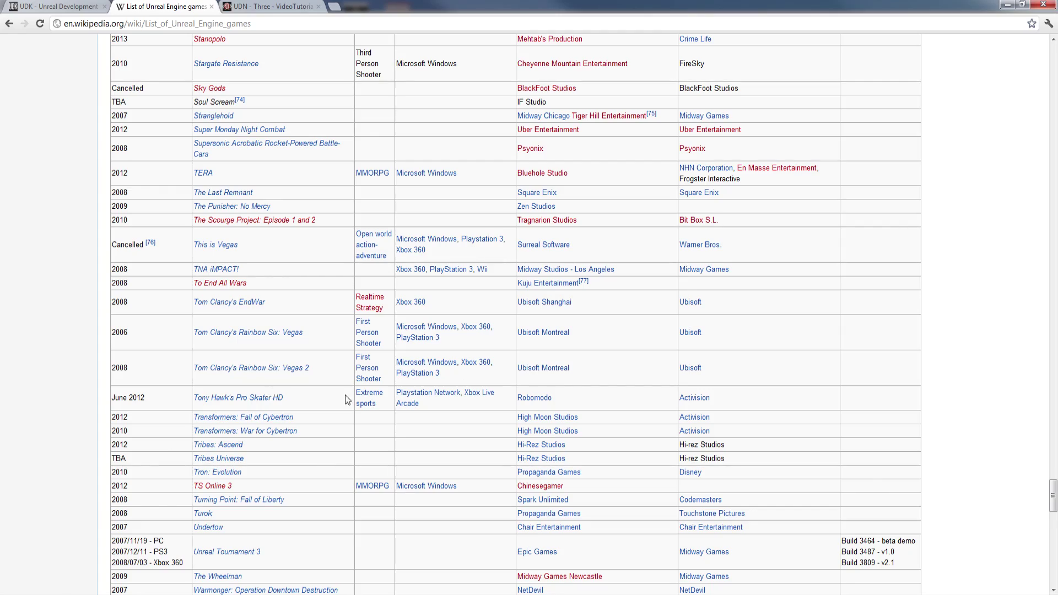
pyautogui.scroll(-5, 441, 432)
pyautogui.scroll(-3, 442, 432)
# - Autoscroll back up the Wikipedia page and return to the UDK homepage tab
pyautogui.scroll(12, 442, 442)
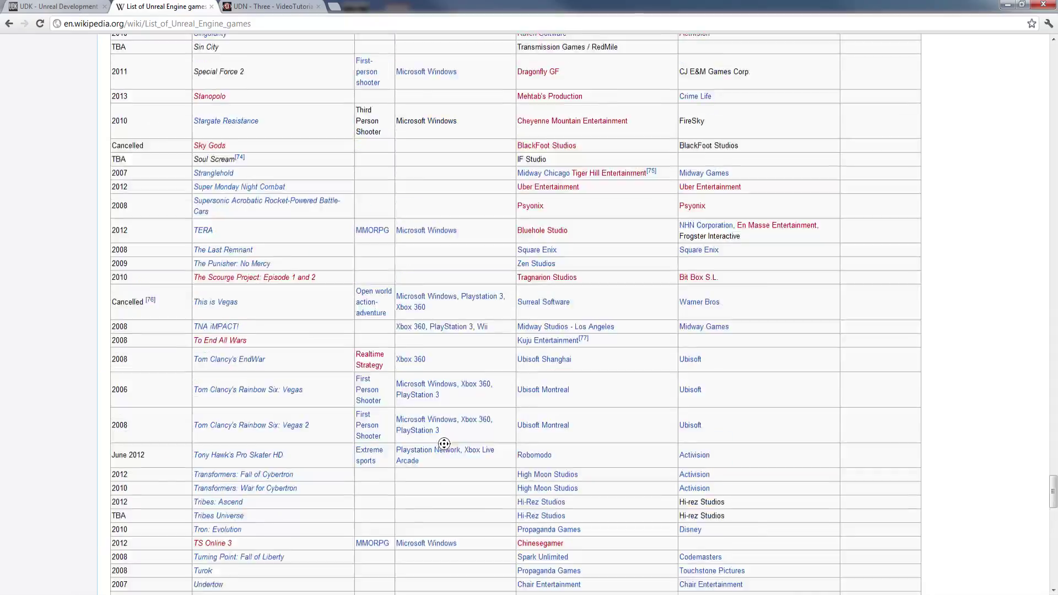
pyautogui.middleClick(464, 457)
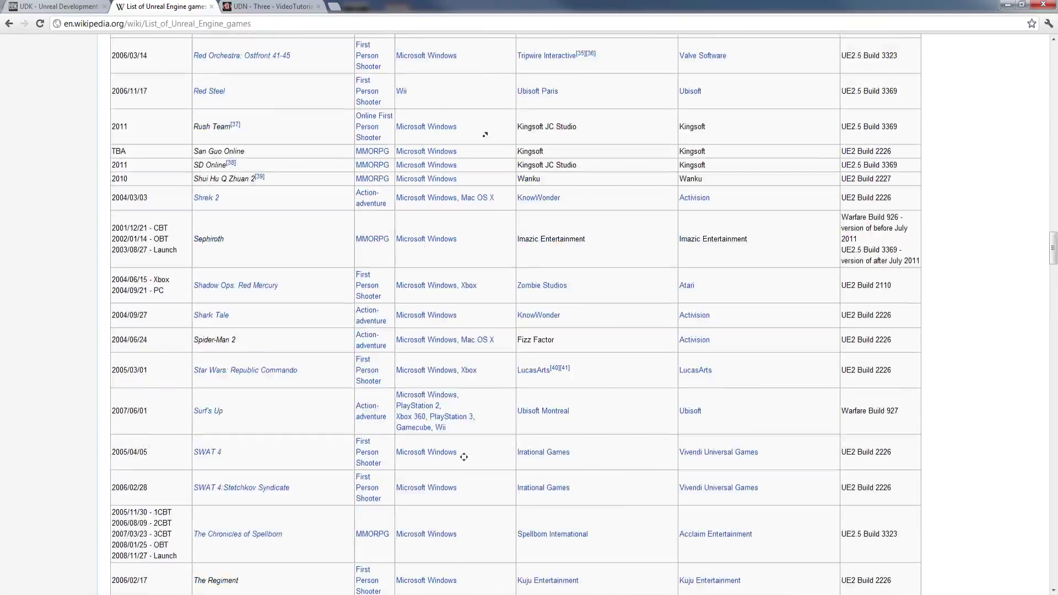
pyautogui.middleClick(365, 54)
pyautogui.click(62, 8)
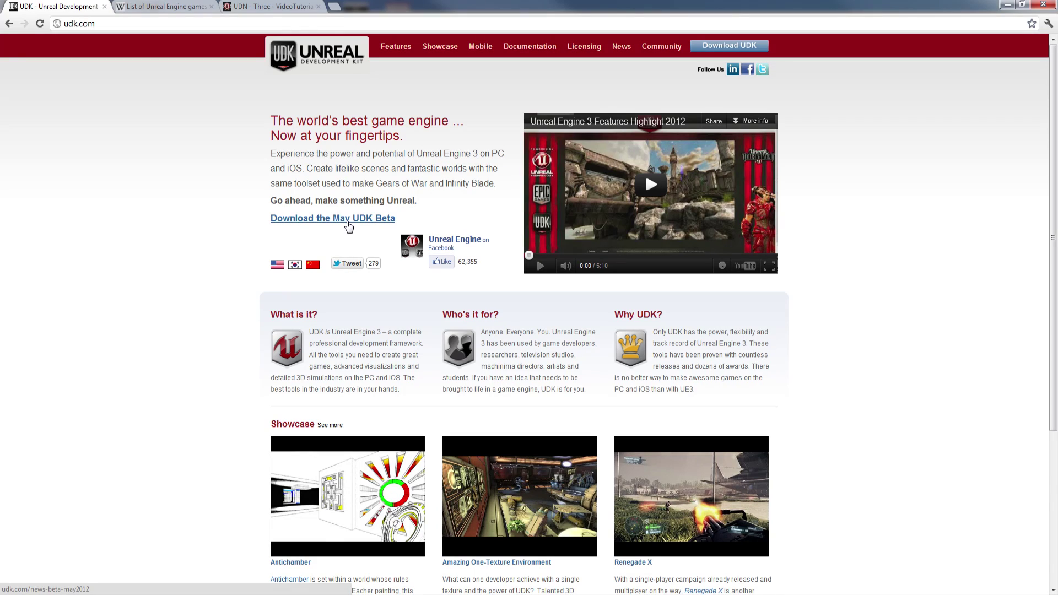
pyautogui.click(314, 219)
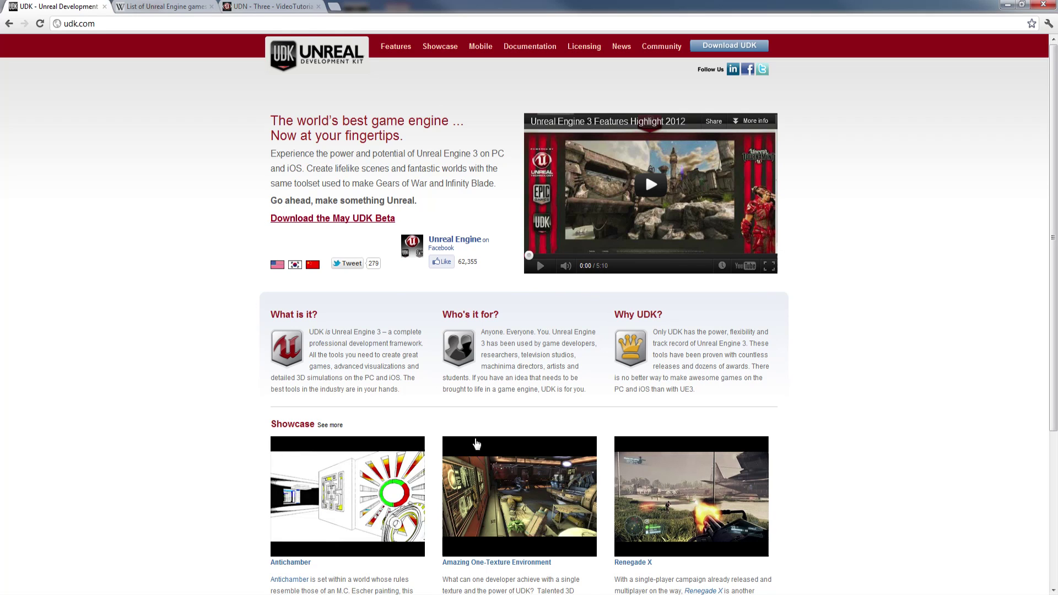
pyautogui.scroll(-2, 810, 407)
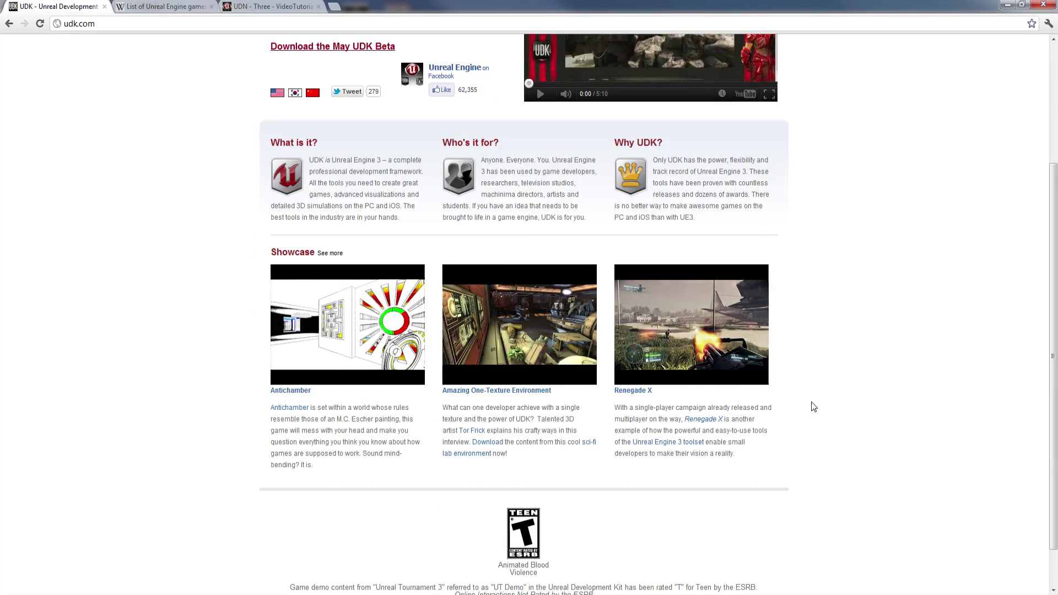
pyautogui.scroll(2, 822, 406)
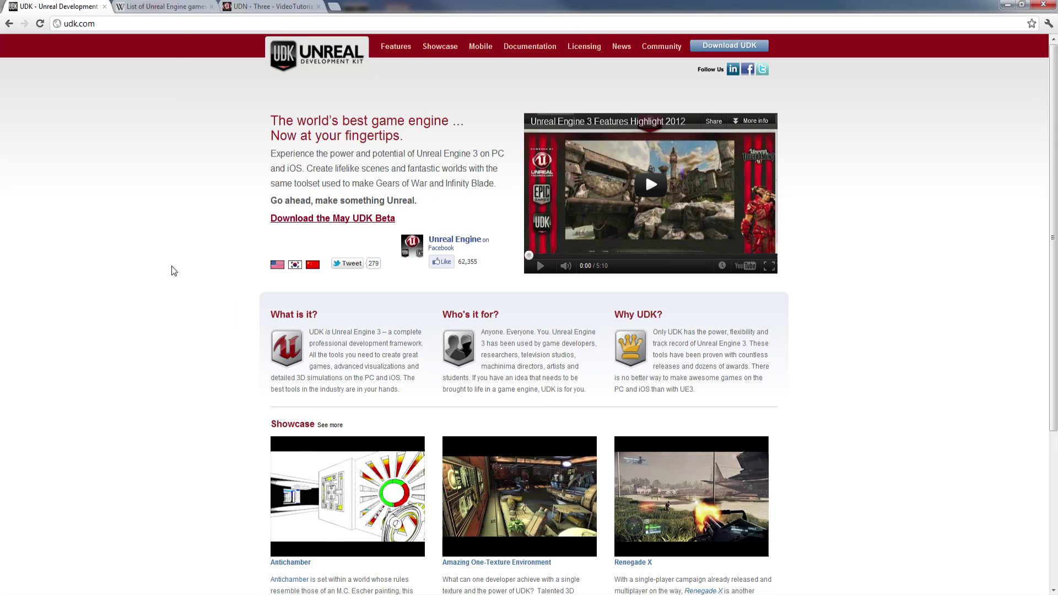
pyautogui.scroll(-1, 130, 276)
pyautogui.scroll(1, 143, 298)
pyautogui.scroll(-2, 148, 335)
pyautogui.scroll(2, 148, 336)
pyautogui.scroll(-3, 149, 336)
pyautogui.scroll(-1, 148, 337)
pyautogui.scroll(4, 148, 342)
# - On the UDN Video Tutorials page, find and select the '3D Buzz Video Tutorials - Using UDK' heading
pyautogui.click(257, 10)
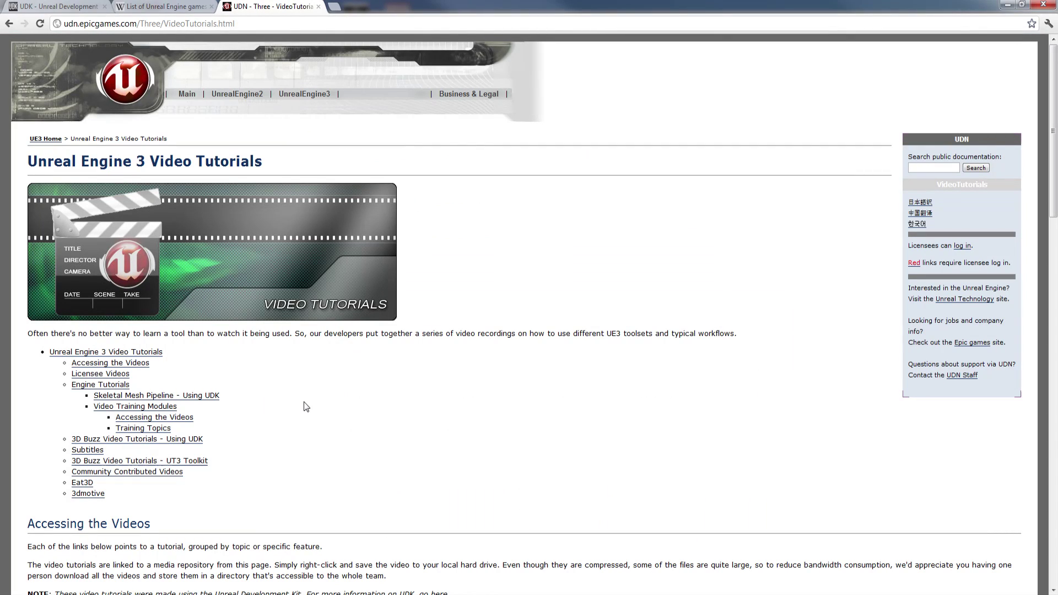
pyautogui.scroll(-7, 603, 290)
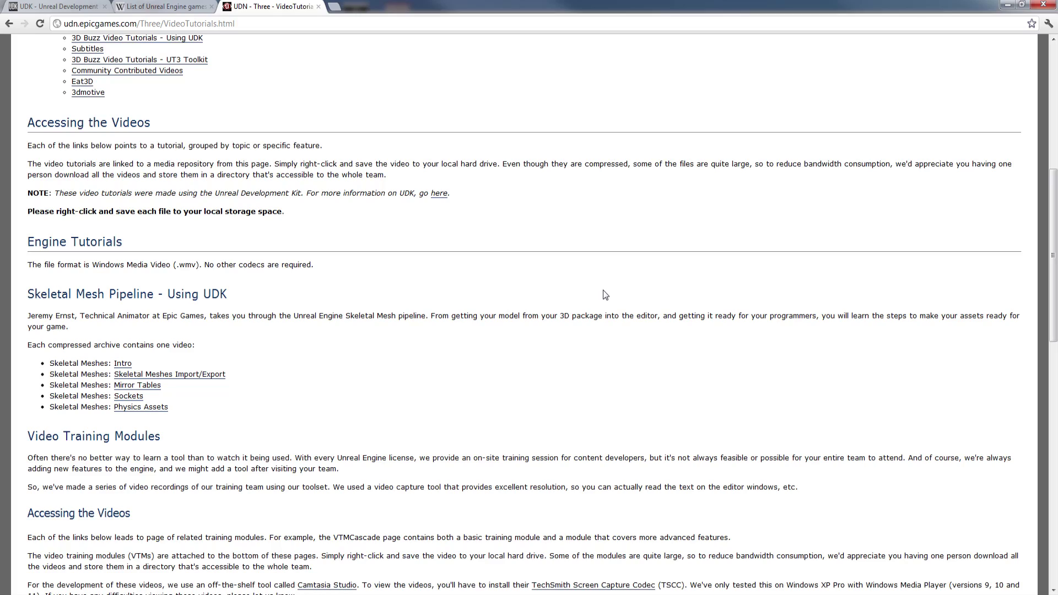
pyautogui.scroll(-5, 520, 349)
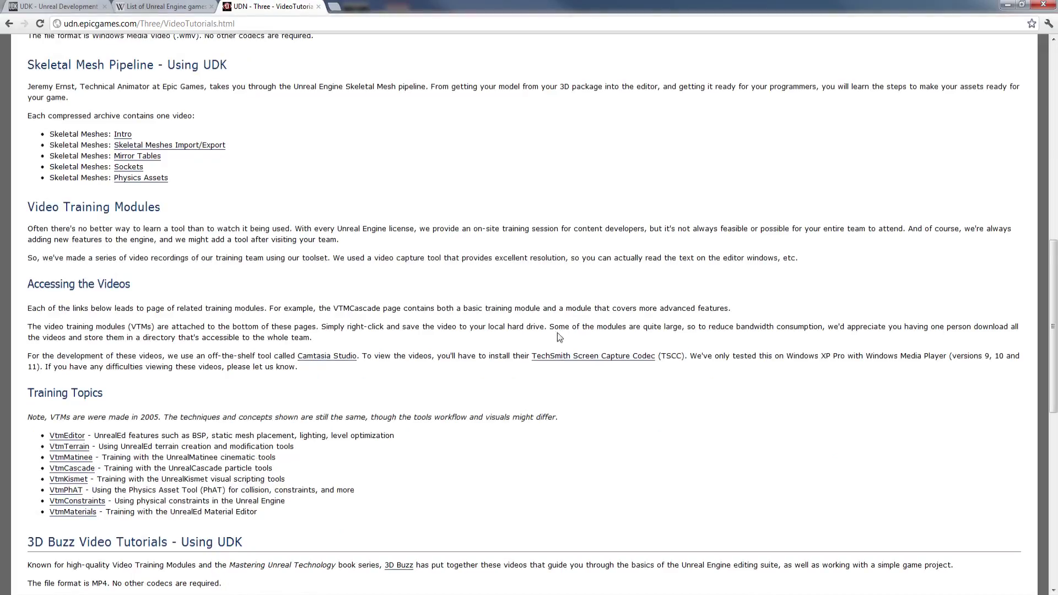
pyautogui.scroll(-7, 520, 348)
pyautogui.scroll(1, 485, 307)
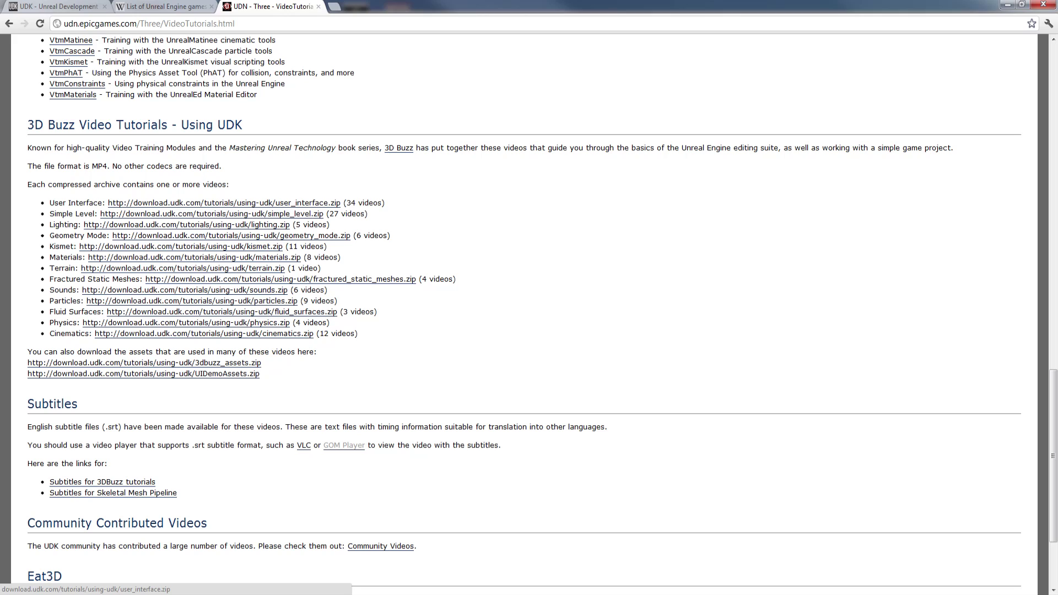
pyautogui.moveTo(28, 126)
pyautogui.mouseDown()
pyautogui.moveTo(29, 138)
pyautogui.moveTo(253, 134)
pyautogui.moveTo(28, 125)
pyautogui.mouseUp()
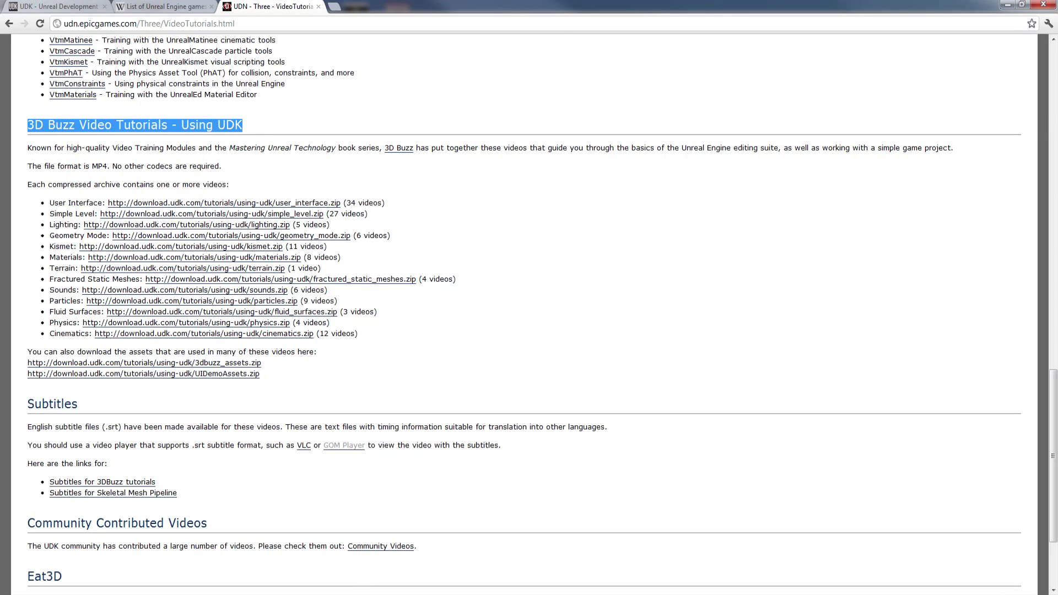
# - Review the 3D Buzz zip archive list, briefly highlighting the Simple Level entry
pyautogui.click(55, 175)
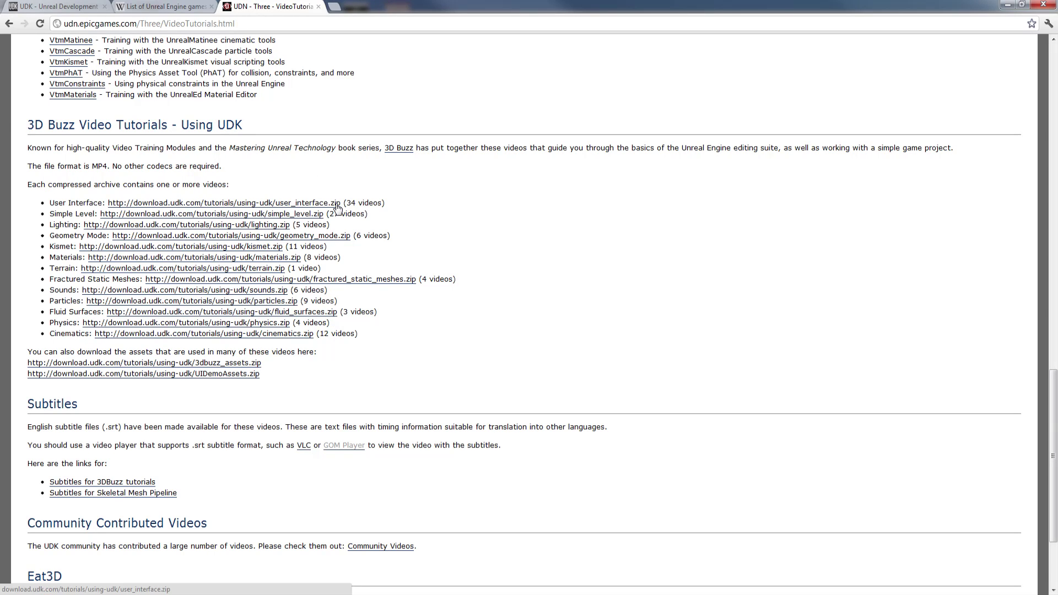
pyautogui.scroll(1, 436, 273)
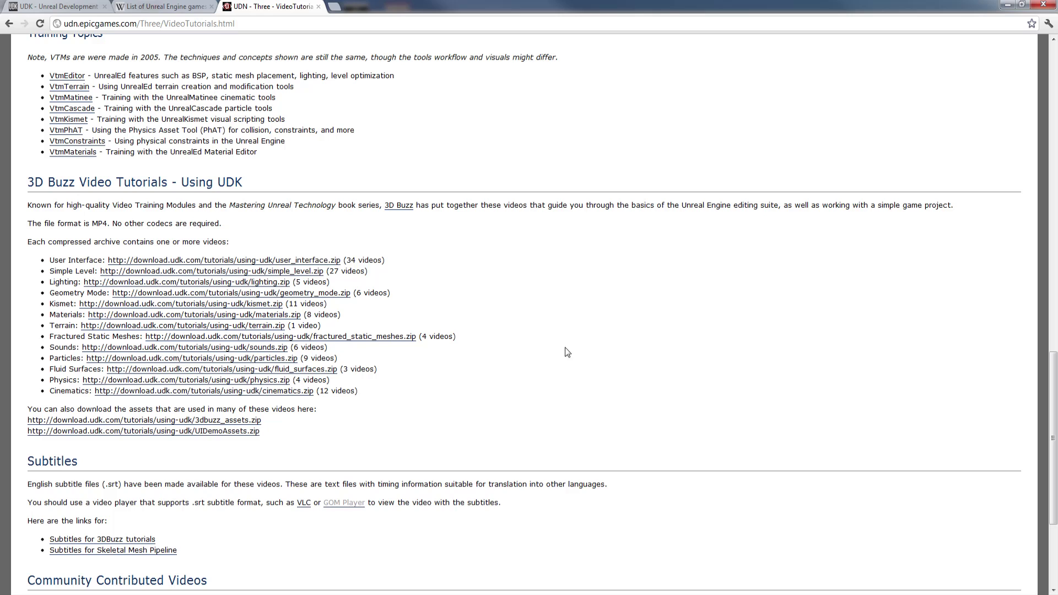
pyautogui.scroll(-1, 508, 290)
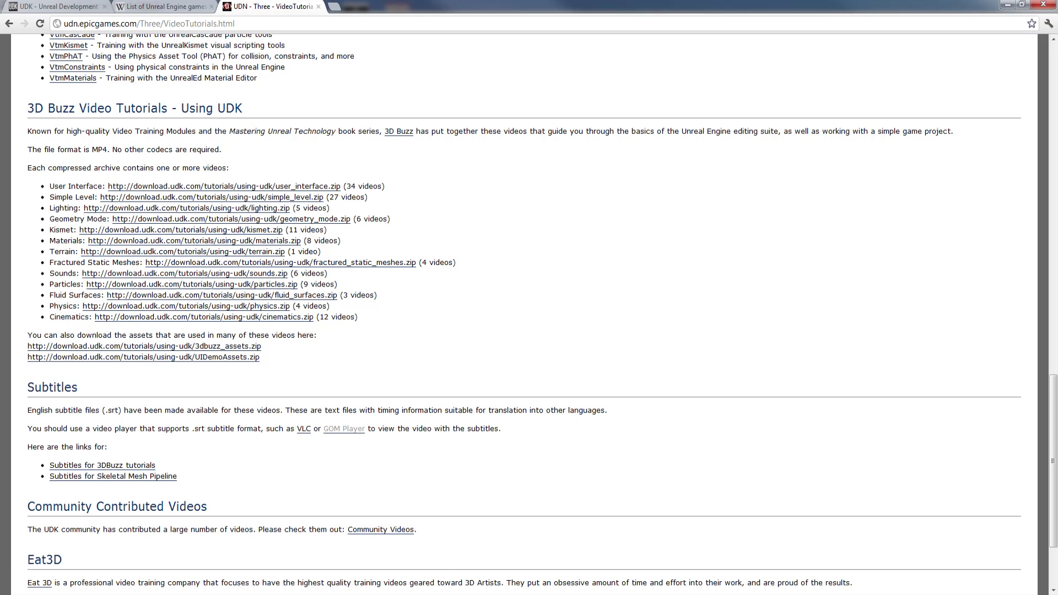
pyautogui.moveTo(50, 197); pyautogui.dragTo(92, 198)
pyautogui.click(93, 197)
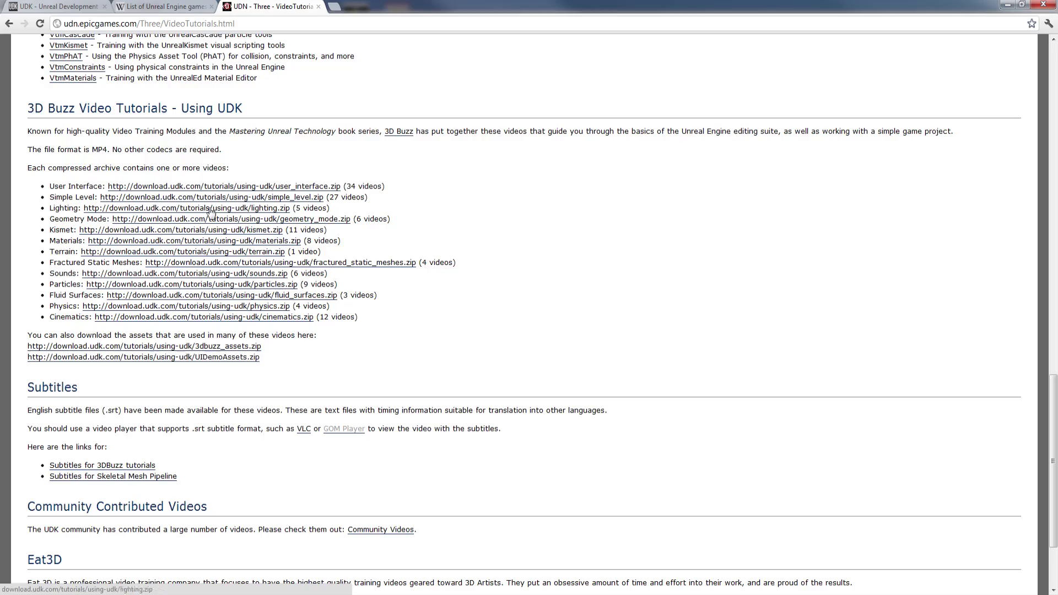
pyautogui.scroll(4, 529, 319)
pyautogui.scroll(1, 527, 317)
pyautogui.scroll(-3, 524, 386)
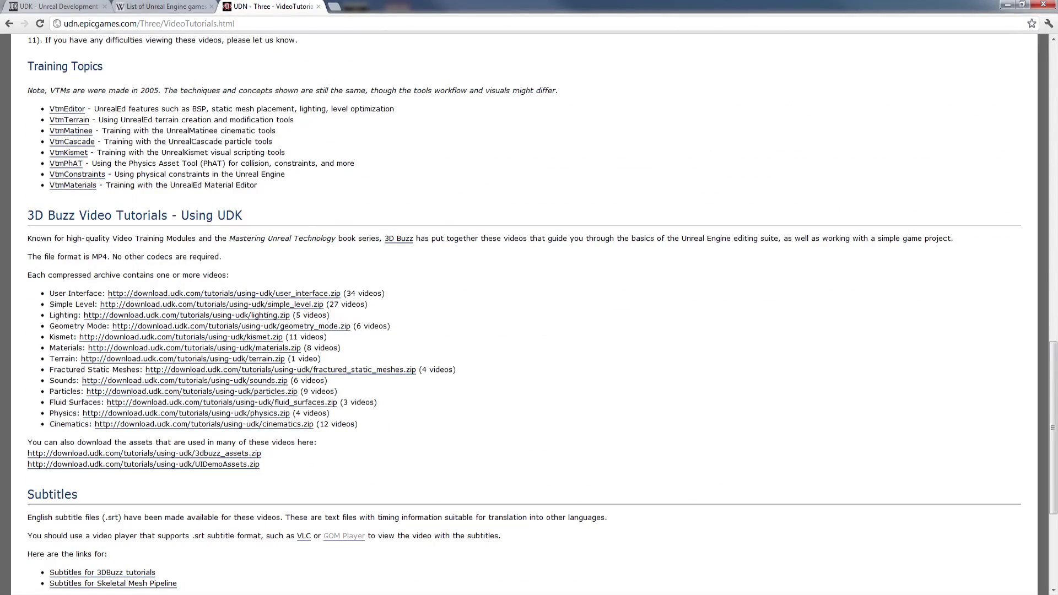
pyautogui.scroll(2, 515, 390)
pyautogui.scroll(-2, 507, 402)
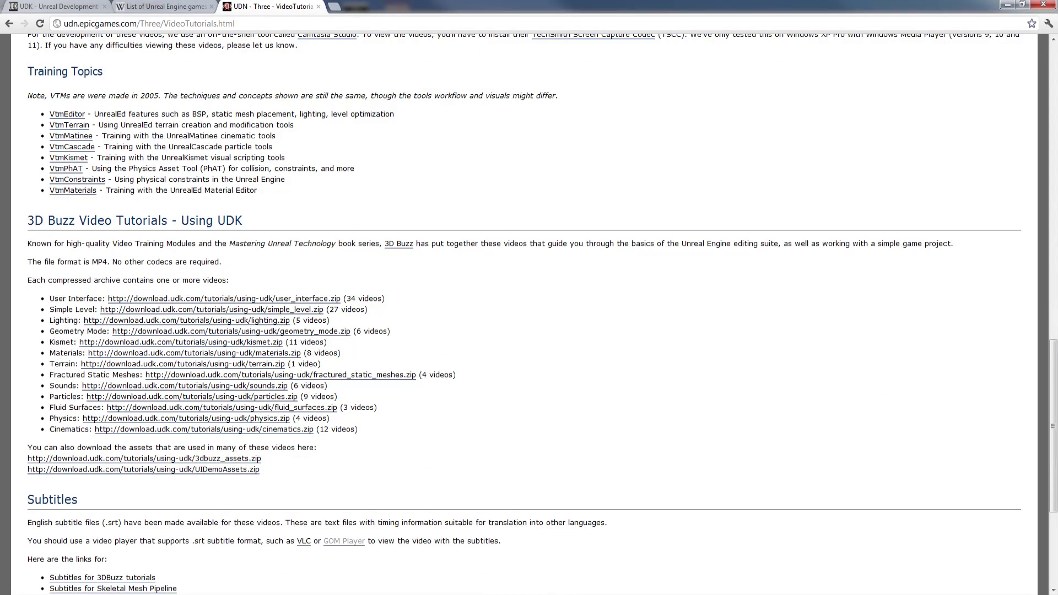
pyautogui.click(335, 7)
# - Search amazon.com for '3d buzz udk' and open the Mastering Unreal Technology, Volume I result
pyautogui.write('amazon.com')
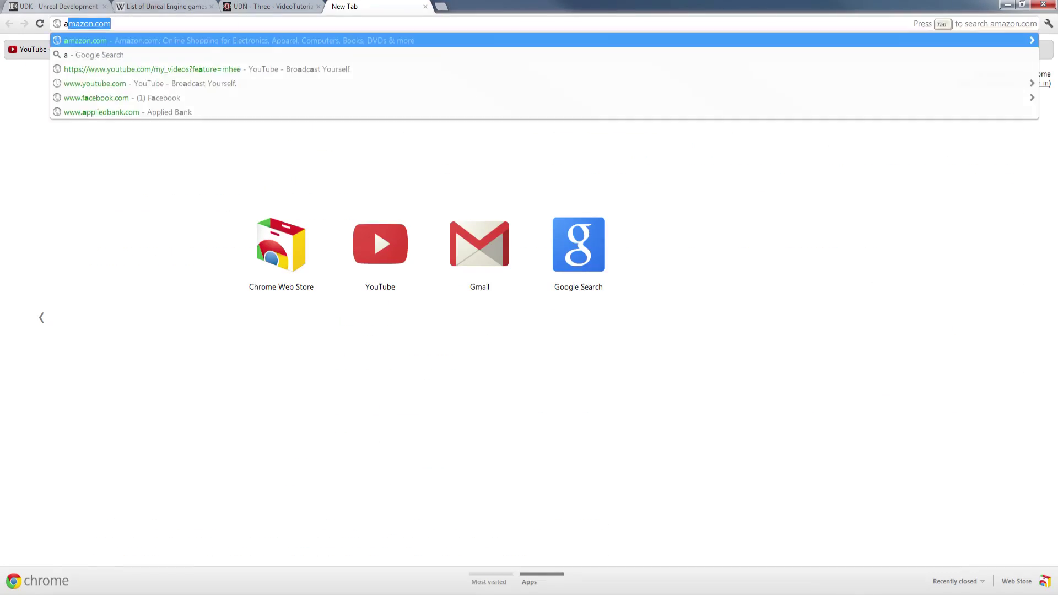
pyautogui.press('Return')
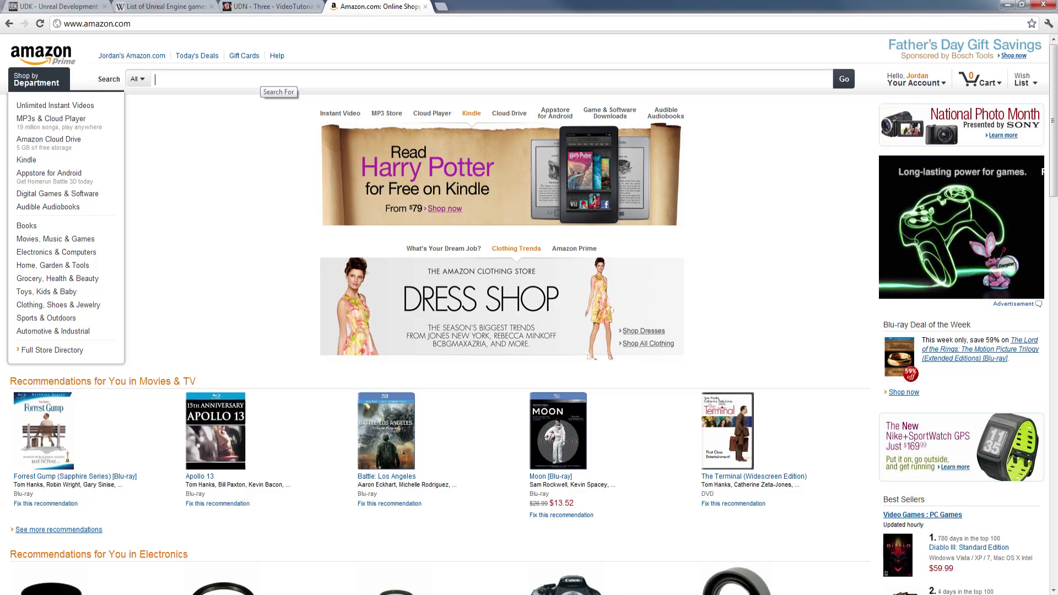
pyautogui.write('3d')
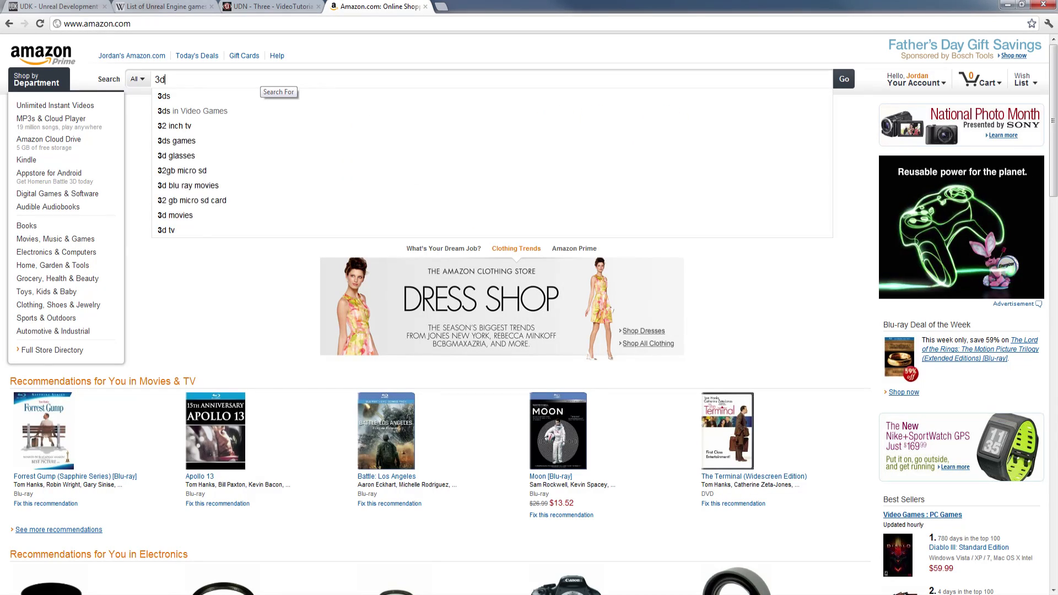
pyautogui.write(' buzz udk')
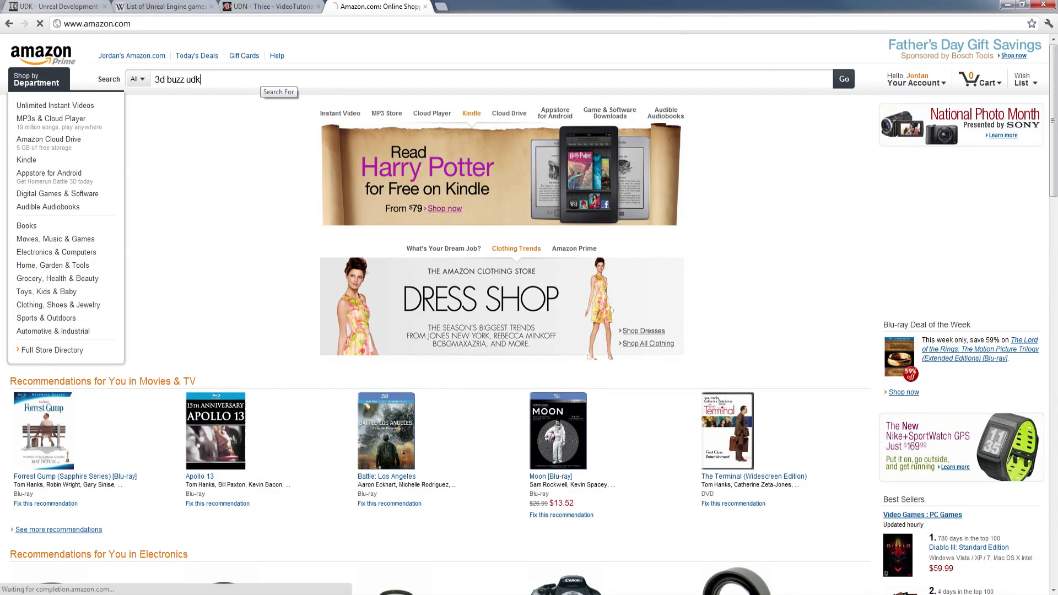
pyautogui.press('Return')
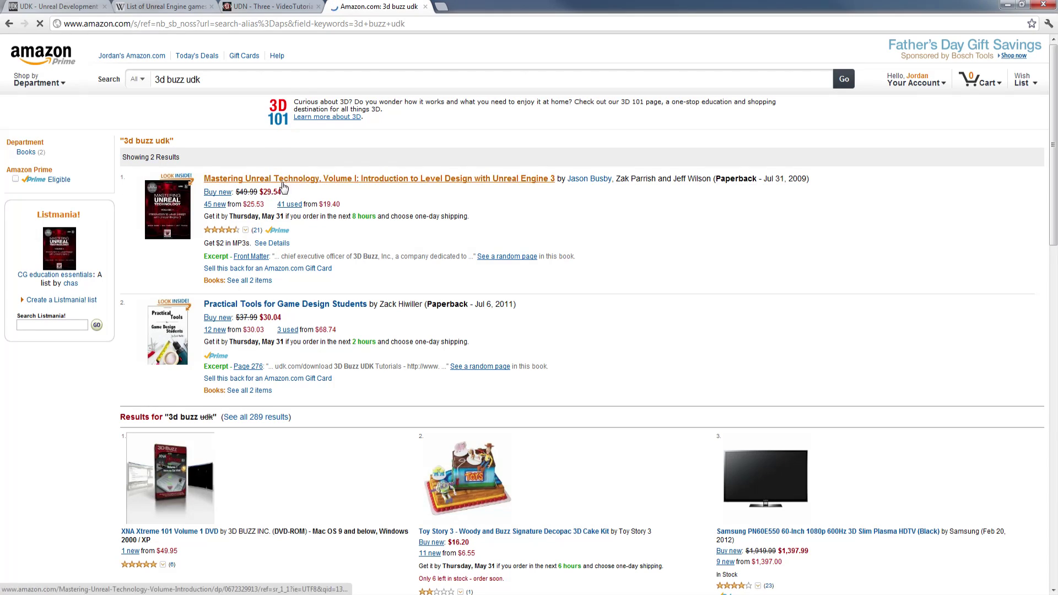
pyautogui.click(292, 180)
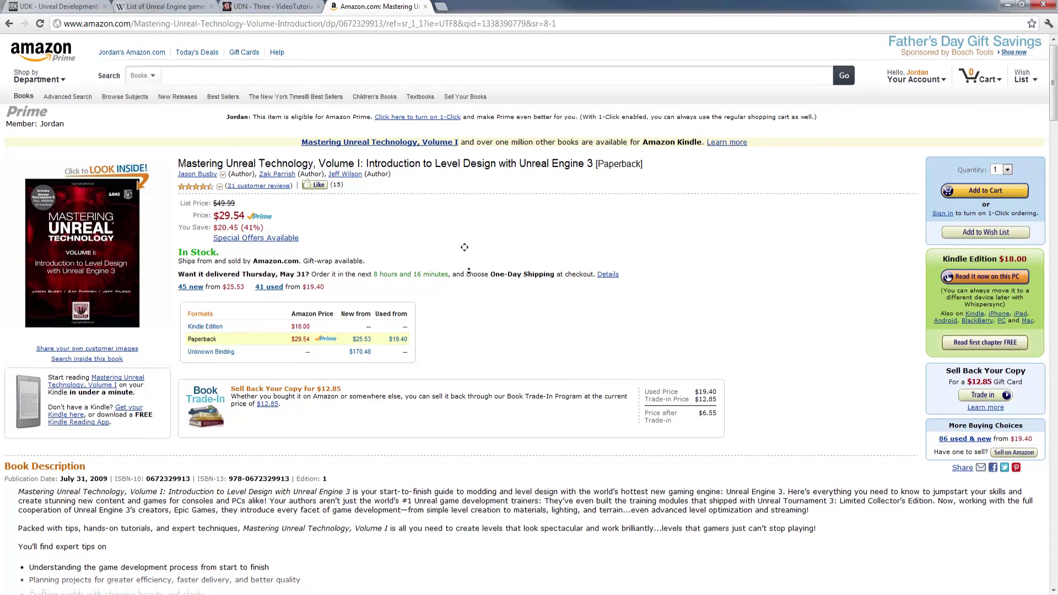
# - Scroll through the Mastering Unreal Technology product page, priced $29.54 in paperback
pyautogui.scroll(-1, 467, 259)
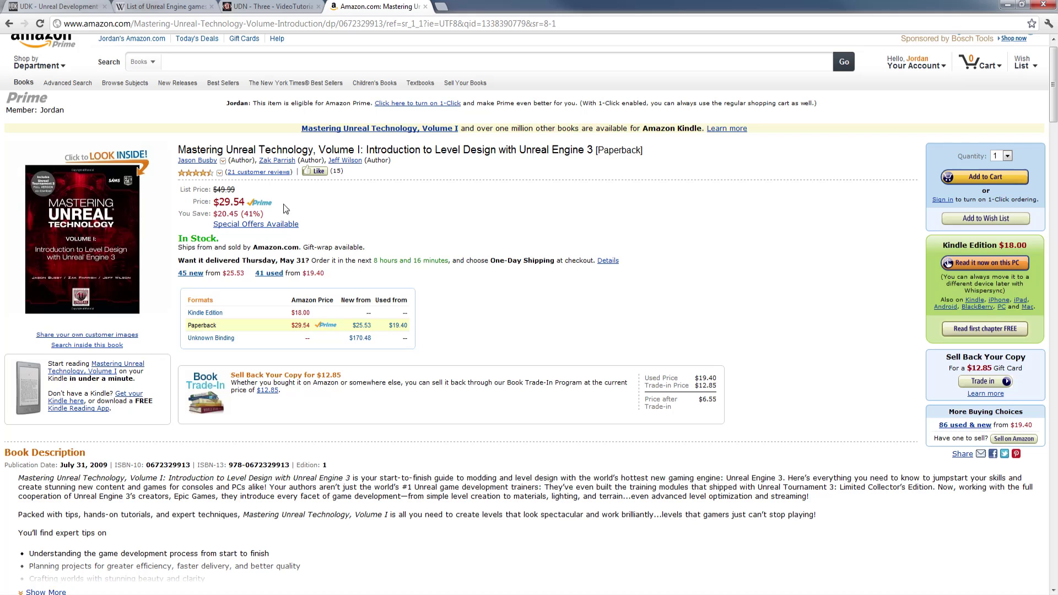
pyautogui.moveTo(118, 234)
pyautogui.scroll(-4, 441, 276)
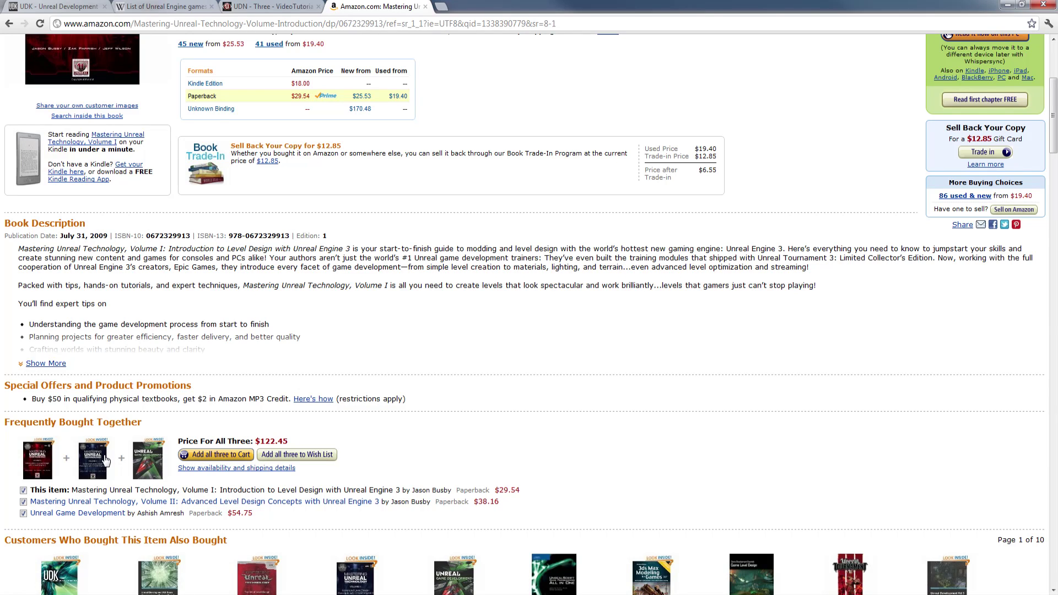
pyautogui.scroll(-2, 106, 461)
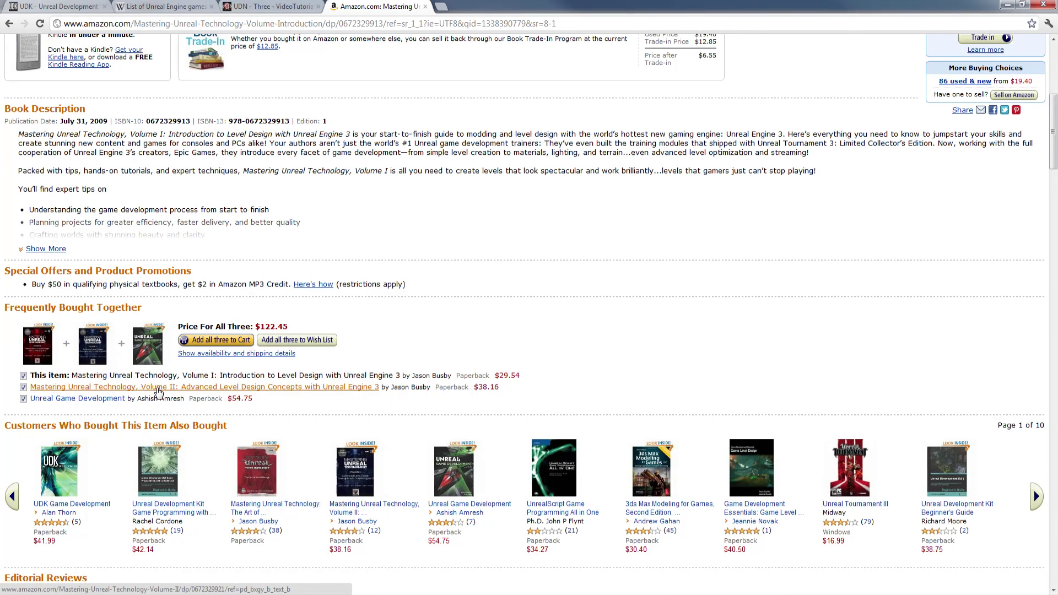
pyautogui.scroll(-1, 424, 414)
pyautogui.scroll(5, 374, 337)
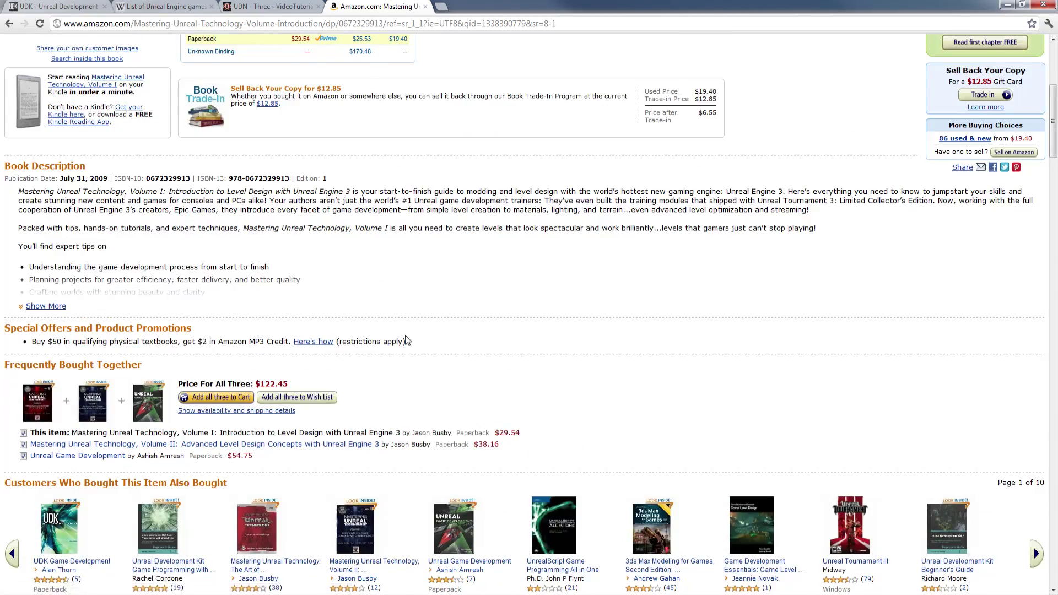
pyautogui.scroll(-5, 372, 337)
pyautogui.scroll(6, 339, 332)
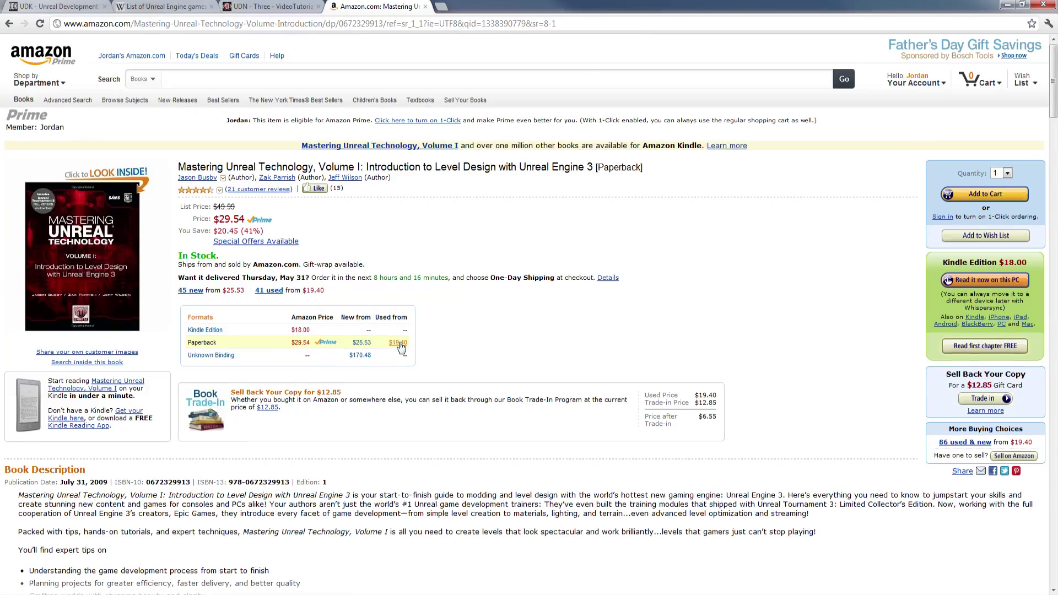
# - Close the Amazon tab, glance at the UDN tutorials tab, and return to udk.com
pyautogui.click(424, 7)
pyautogui.click(52, 5)
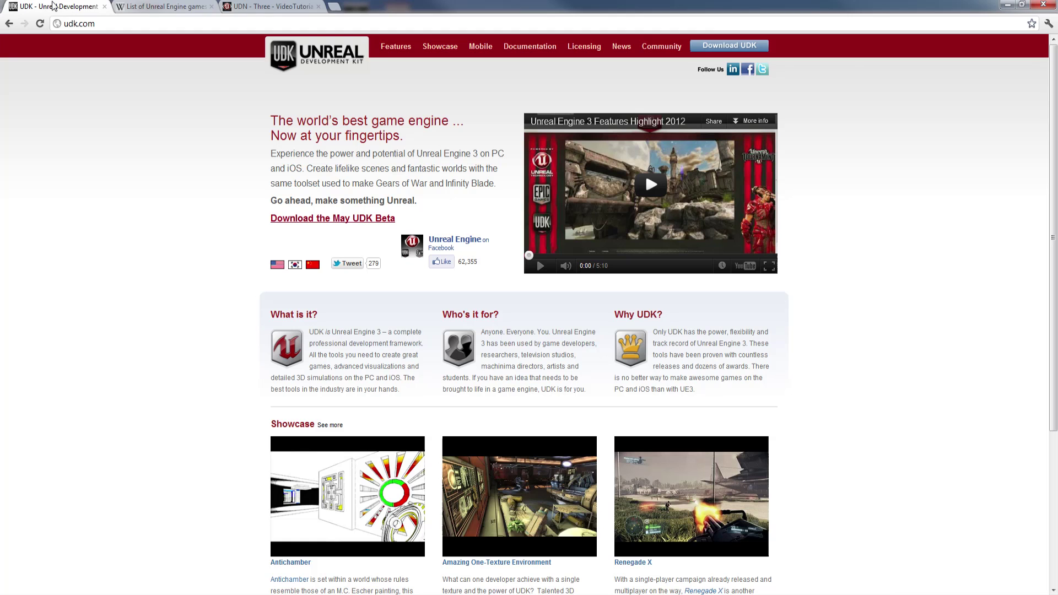
pyautogui.click(300, 7)
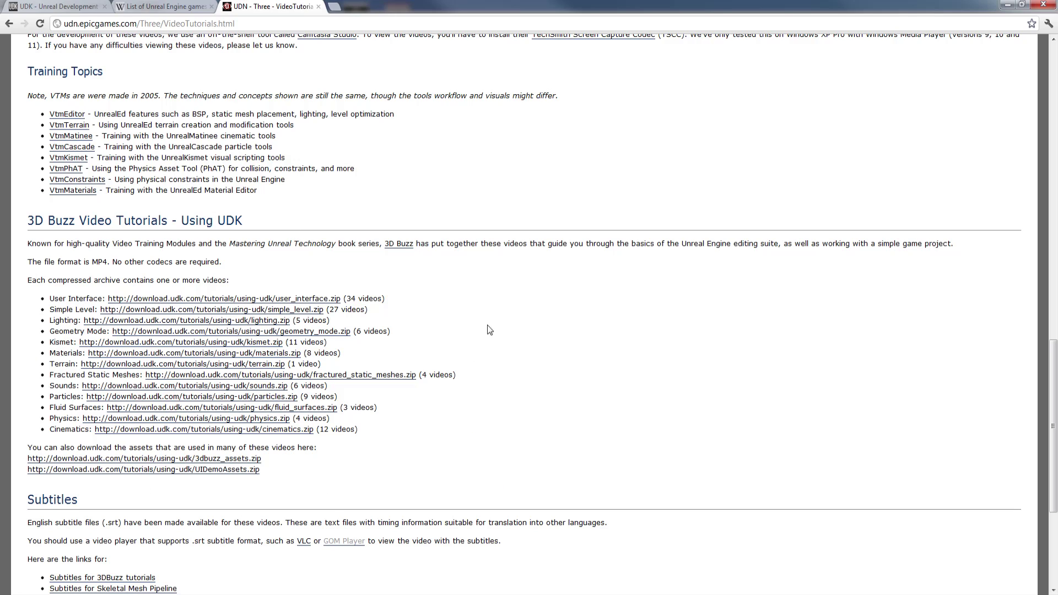
pyautogui.click(57, 7)
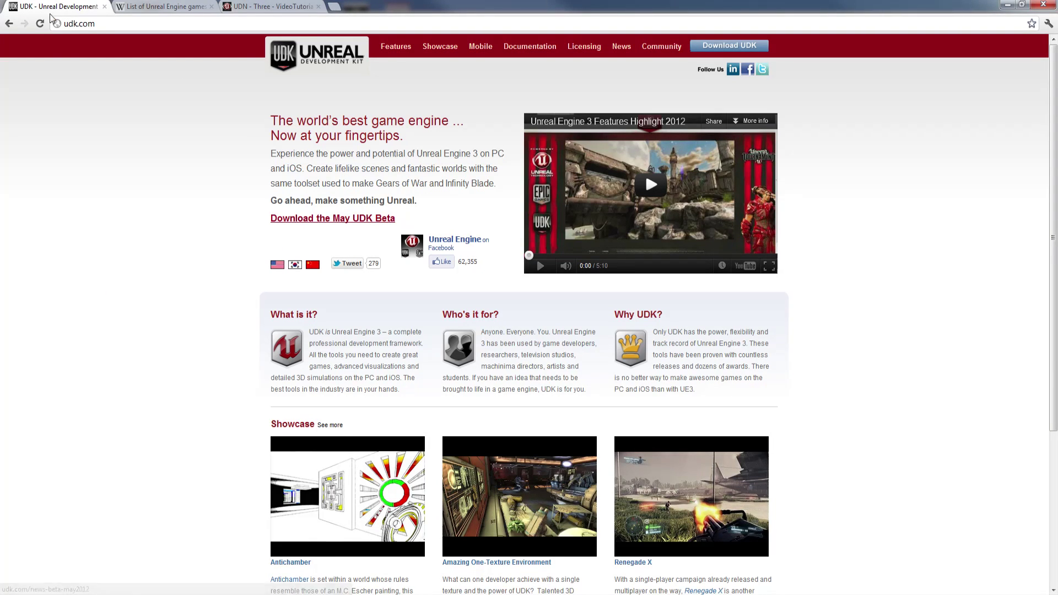
# - Open the 'Download the May UDK Beta' news article and read through it back to the top
pyautogui.click(326, 220)
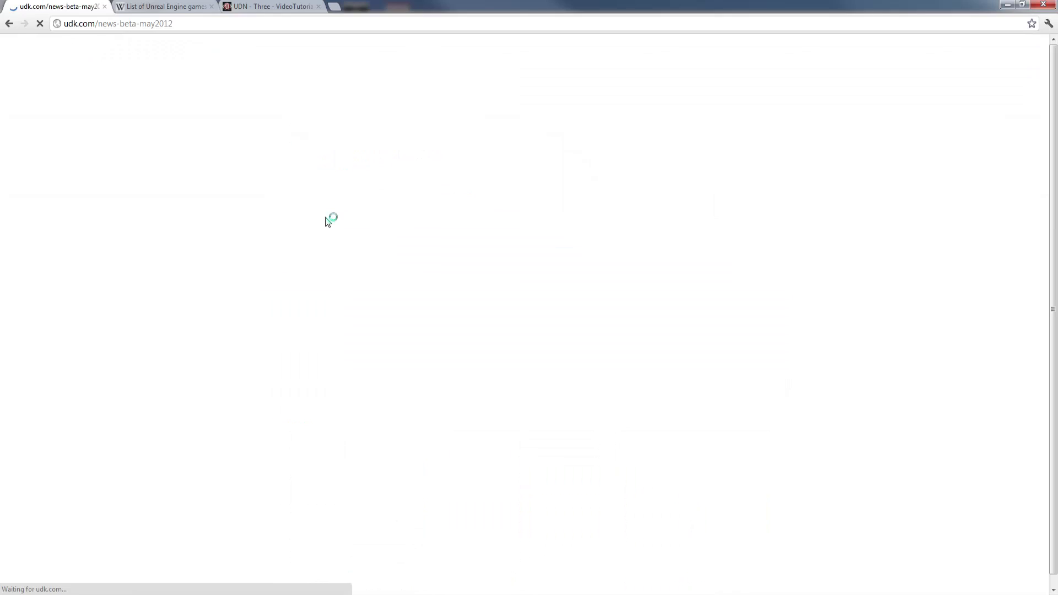
pyautogui.scroll(-5, 146, 265)
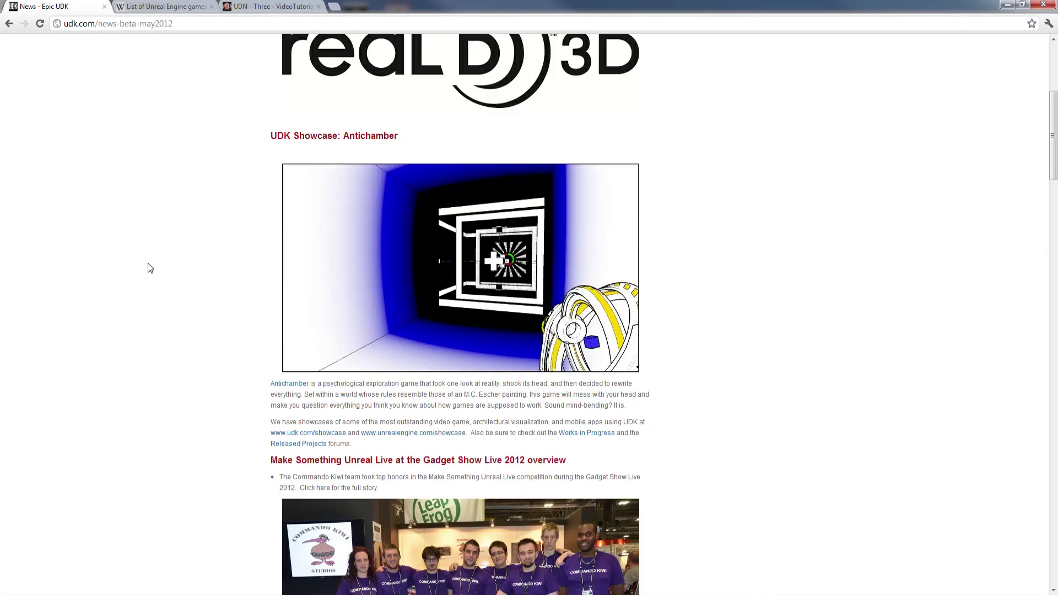
pyautogui.scroll(4, 148, 265)
pyautogui.scroll(-10, 148, 289)
pyautogui.scroll(-20, 147, 288)
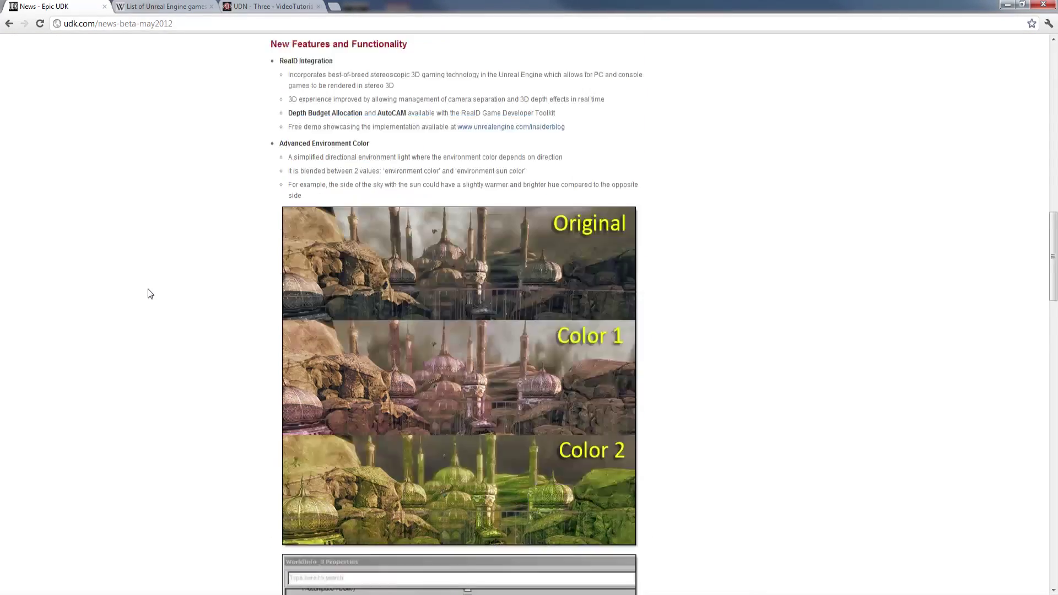
pyautogui.scroll(-9, 146, 285)
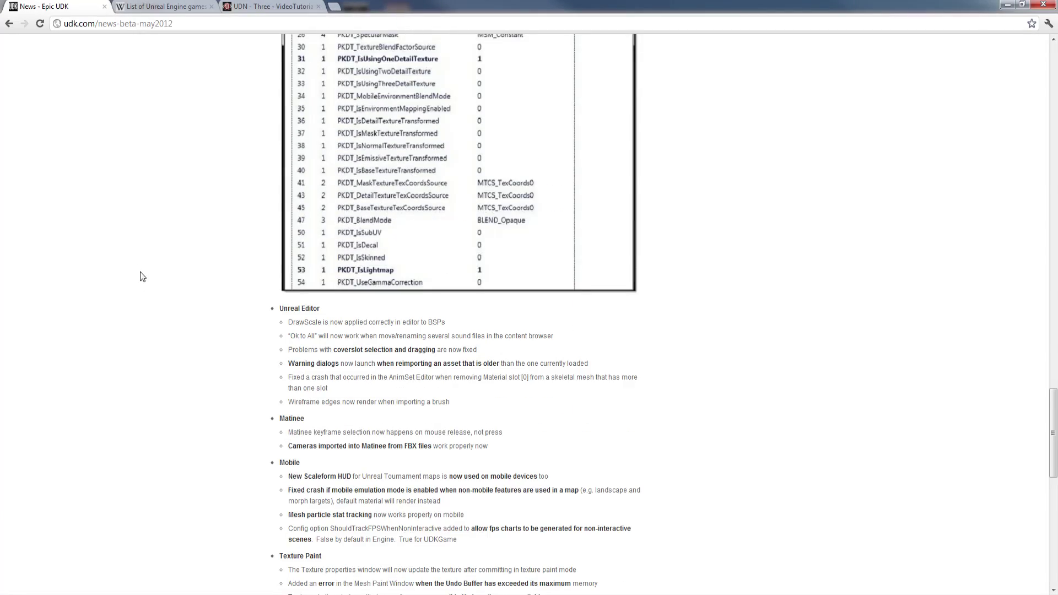
pyautogui.middleClick(144, 408)
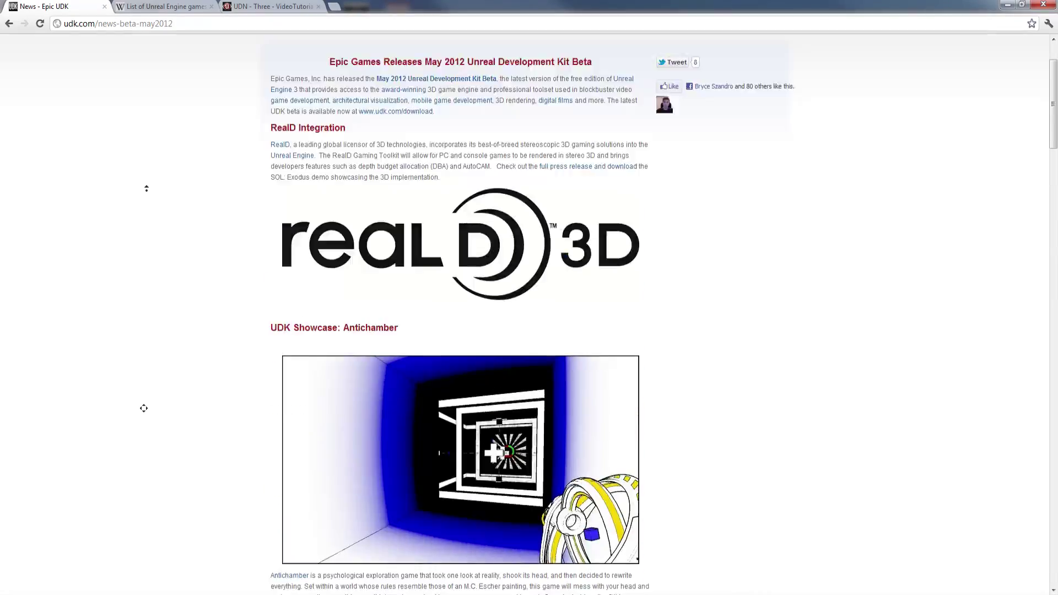
pyautogui.middleClick(147, 187)
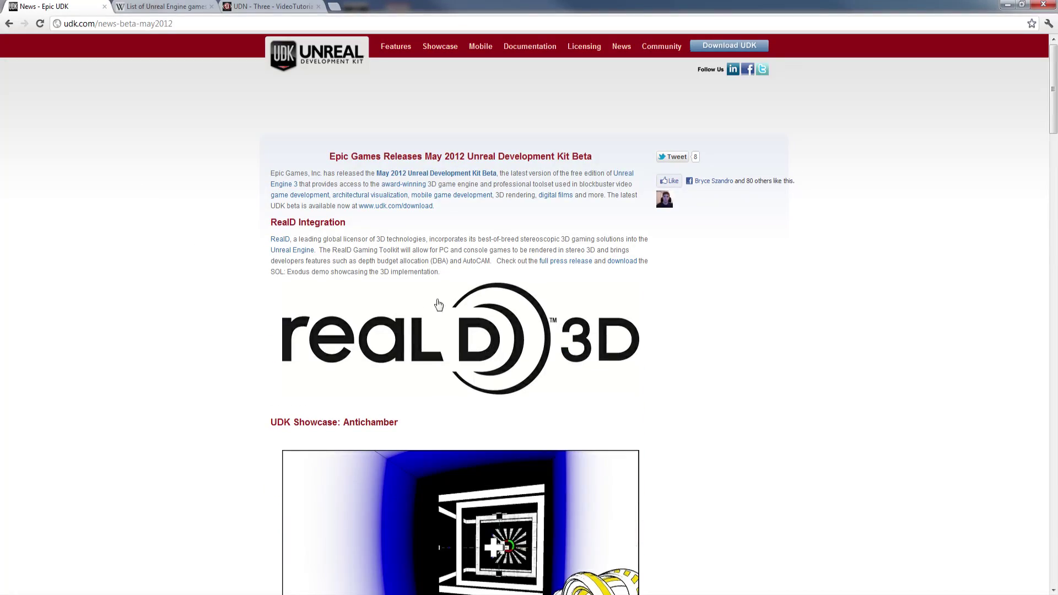
# - Open the Download UDK page and scroll through the May 2012 Beta and Previous Versions list
pyautogui.click(734, 50)
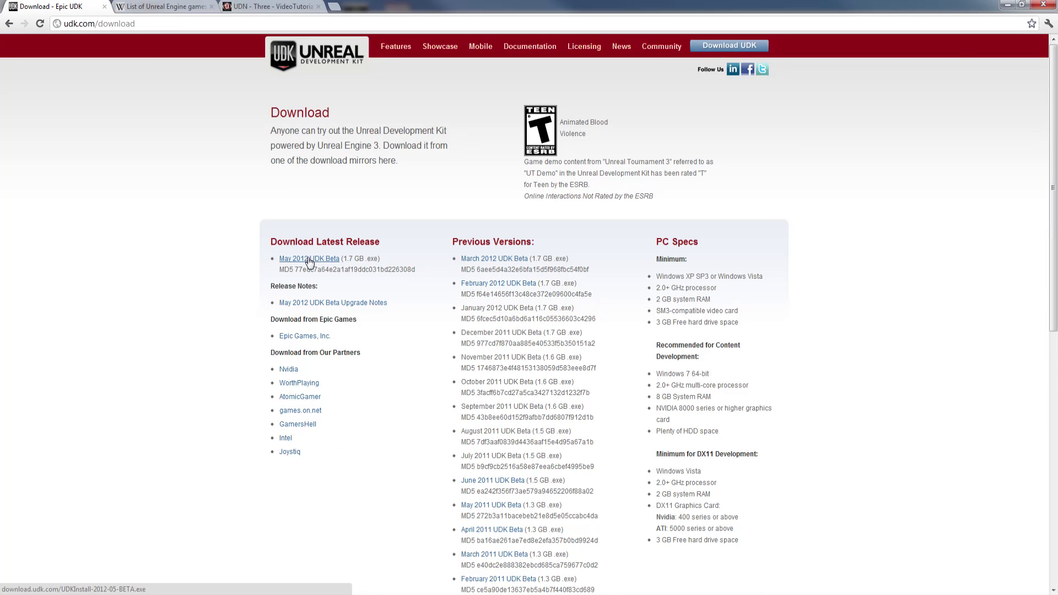
pyautogui.scroll(-3, 490, 319)
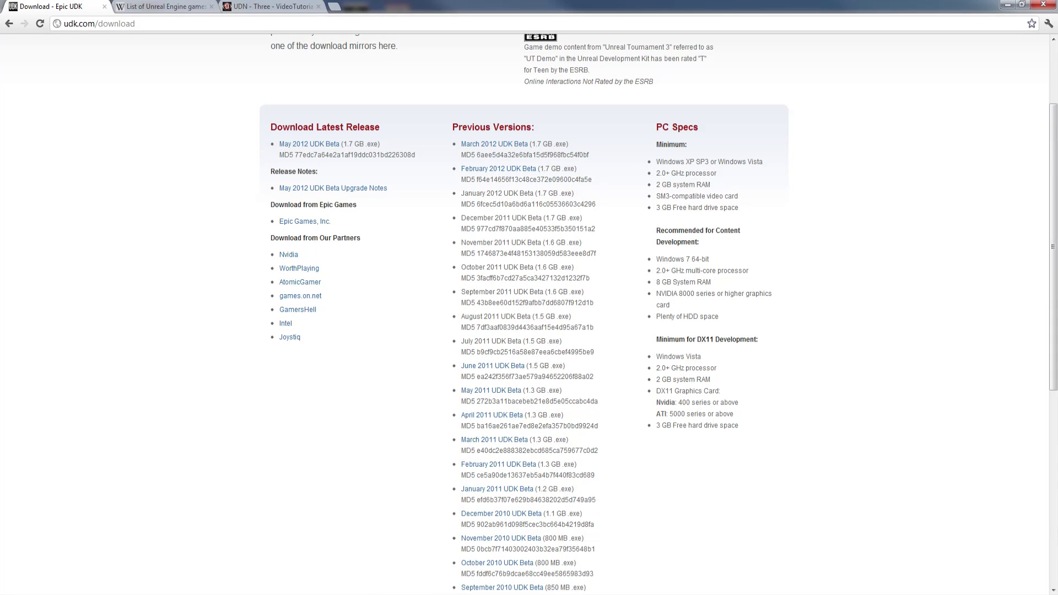
pyautogui.scroll(-1, 489, 361)
pyautogui.scroll(5, 489, 361)
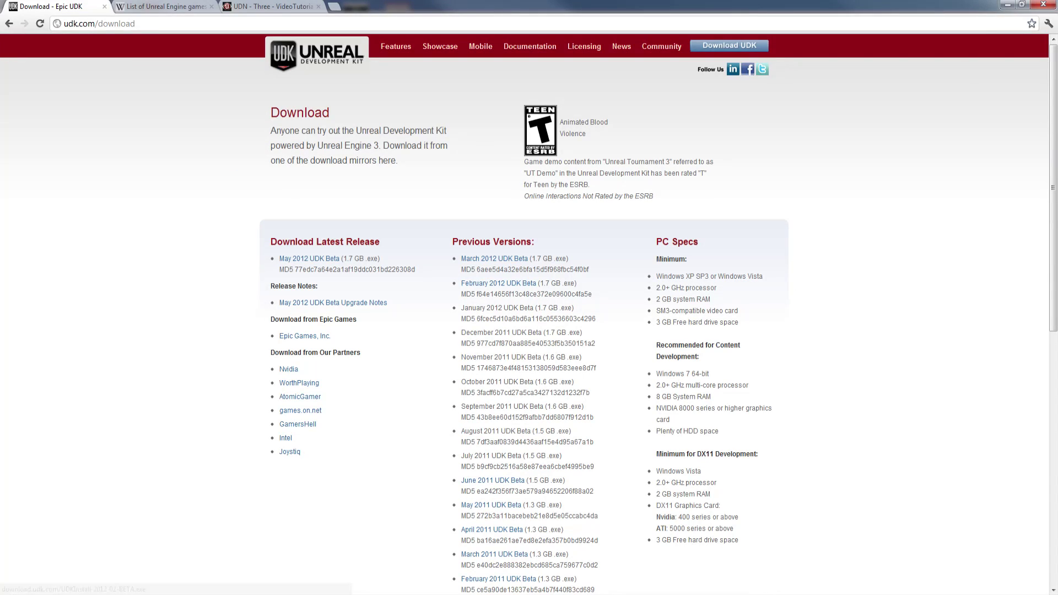
pyautogui.scroll(-3, 502, 337)
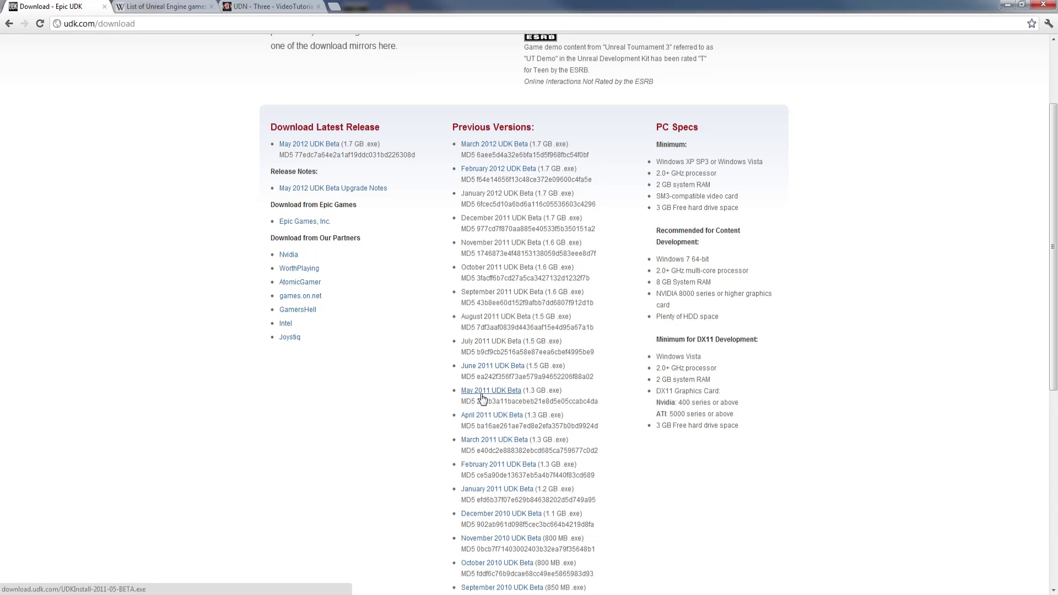
pyautogui.scroll(2, 321, 150)
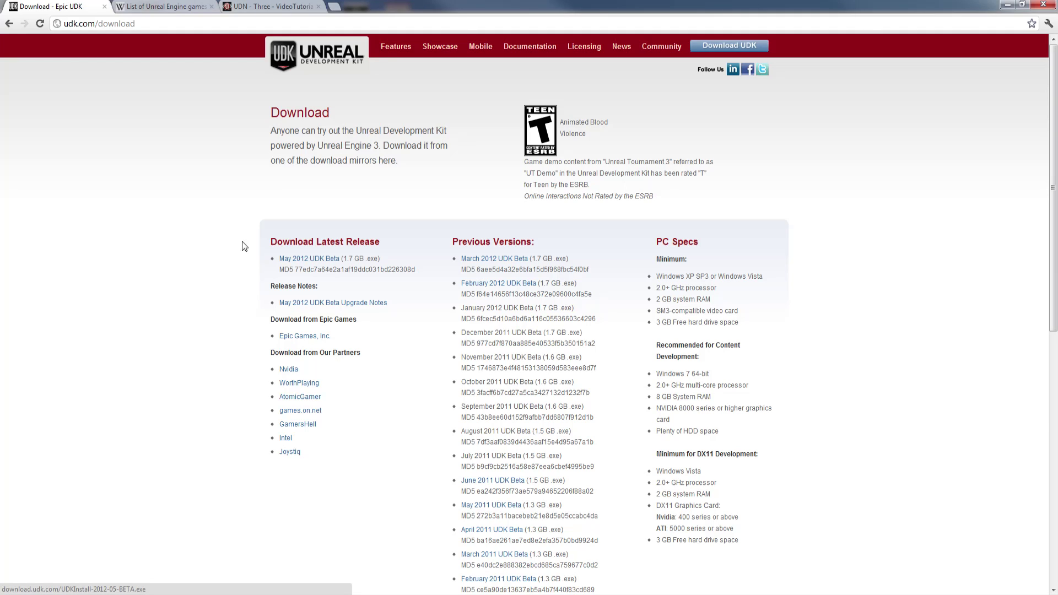
pyautogui.click(152, 6)
pyautogui.click(55, 6)
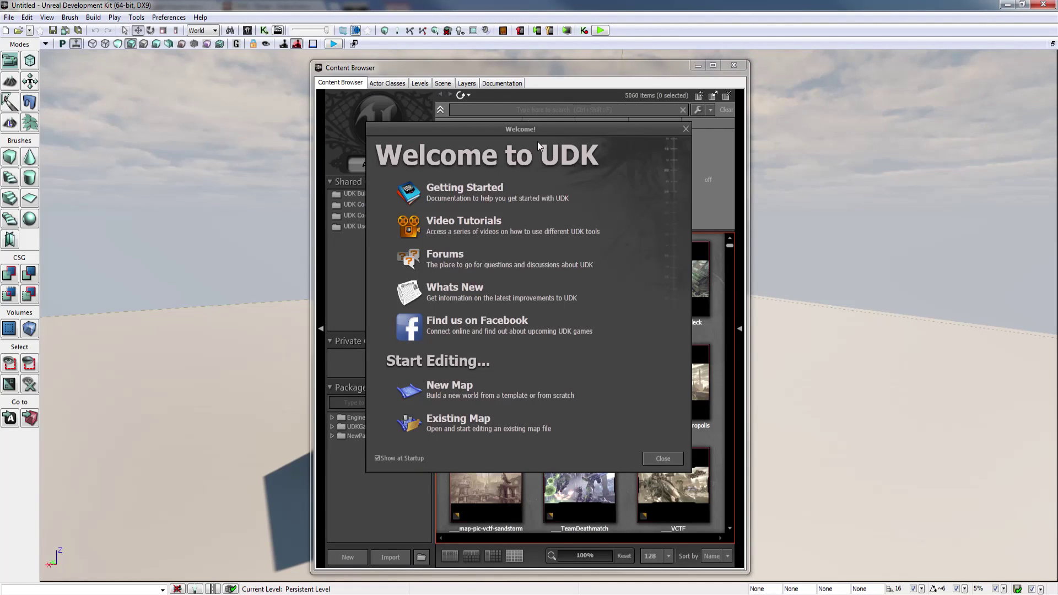
pyautogui.moveTo(539, 146); pyautogui.dragTo(780, 179)
pyautogui.moveTo(548, 71); pyautogui.dragTo(348, 59)
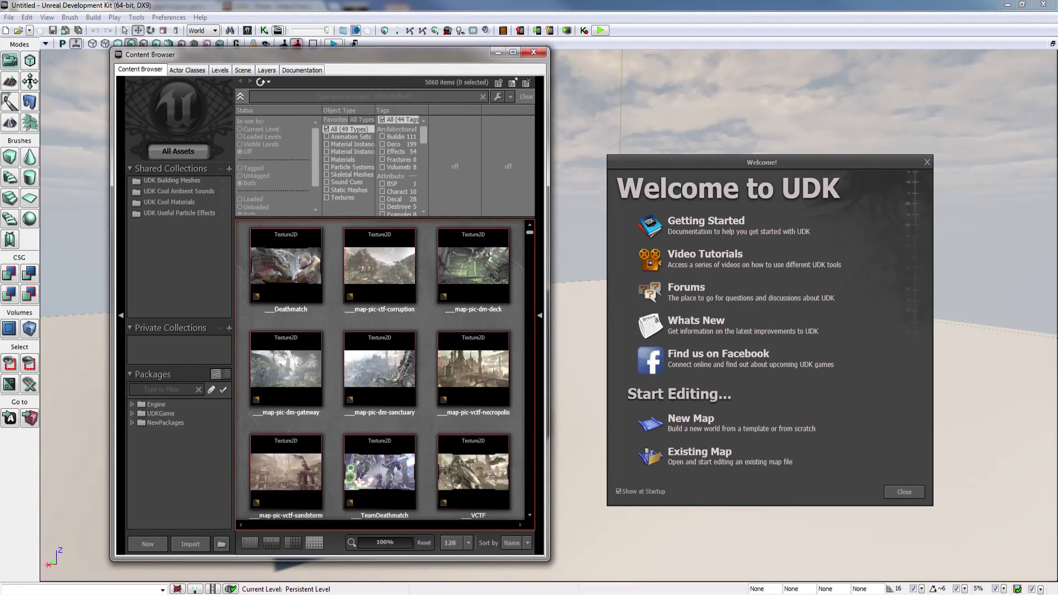
pyautogui.moveTo(690, 165); pyautogui.dragTo(657, 157)
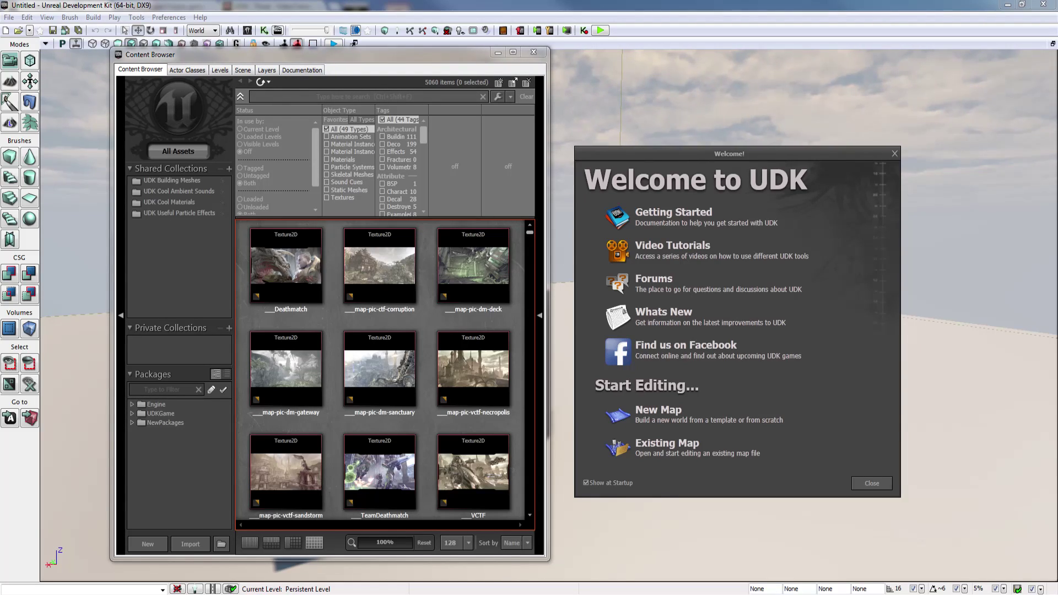
pyautogui.moveTo(431, 54); pyautogui.dragTo(429, 66)
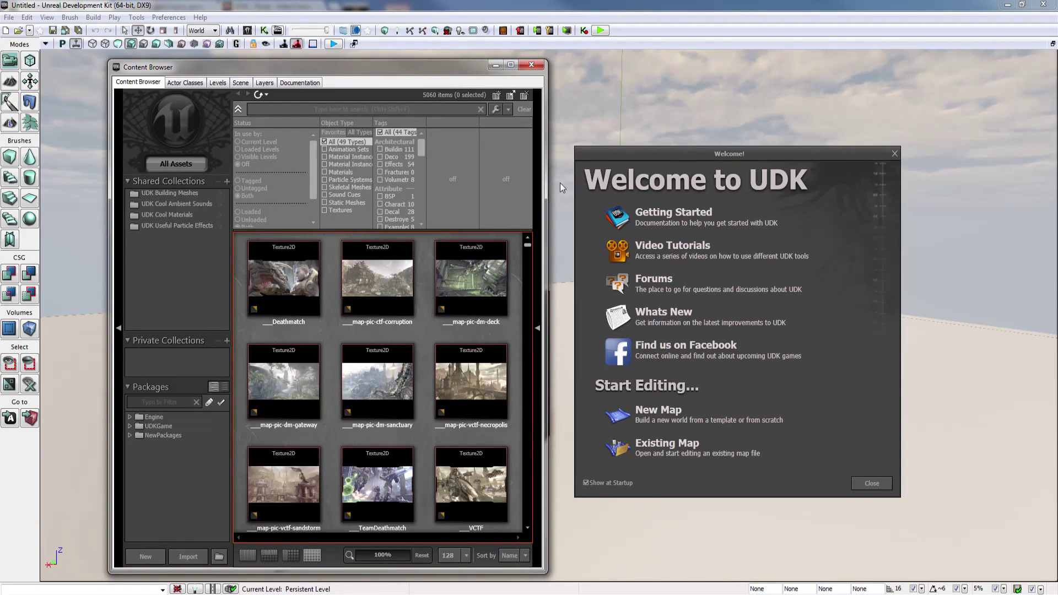
pyautogui.moveTo(707, 155)
pyautogui.mouseDown()
pyautogui.moveTo(679, 165)
pyautogui.moveTo(708, 159)
pyautogui.mouseUp()
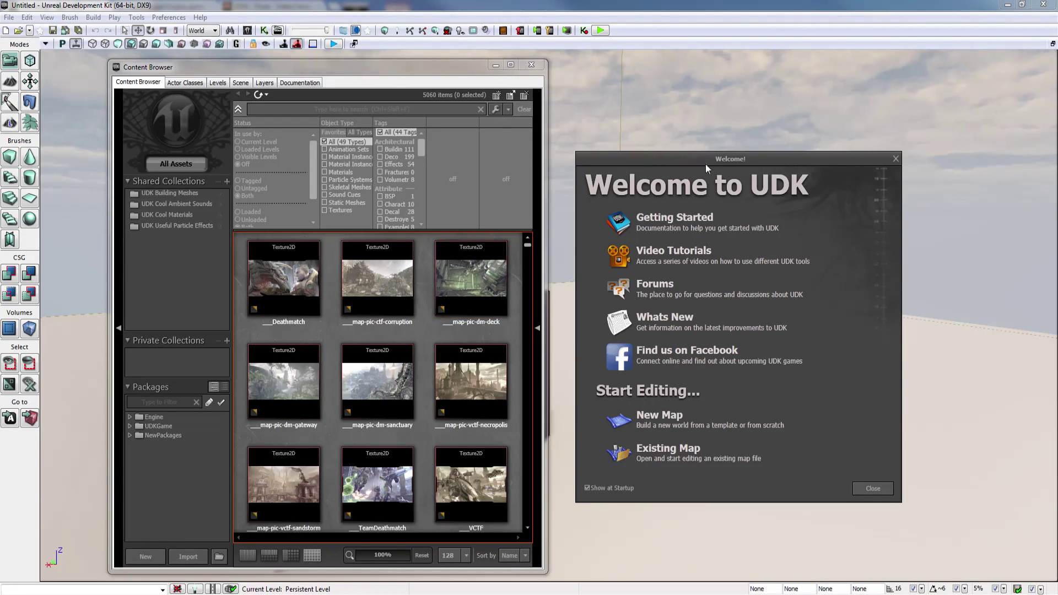
pyautogui.moveTo(709, 160); pyautogui.dragTo(722, 144)
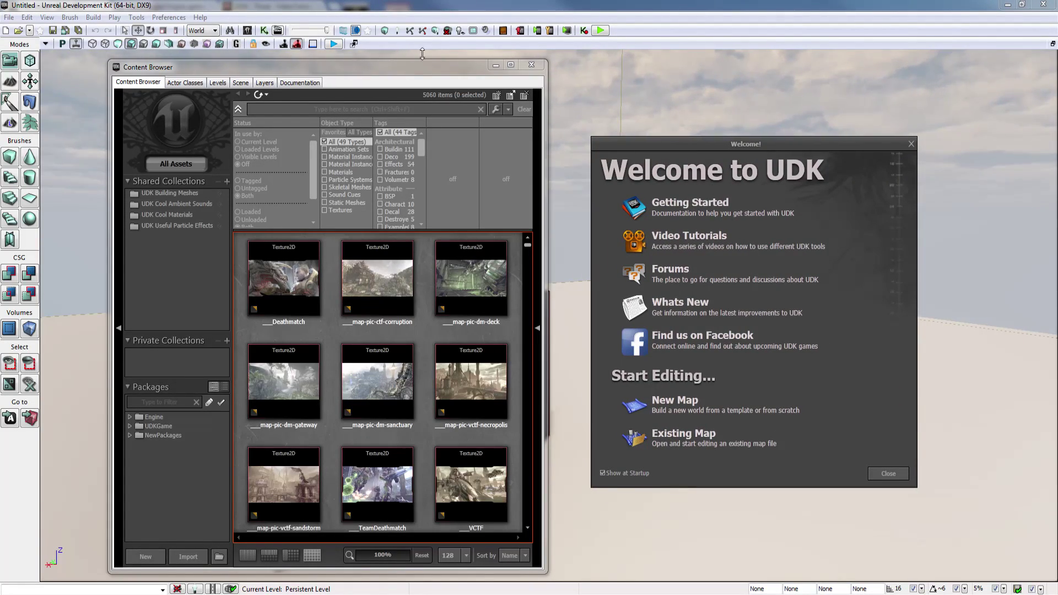
pyautogui.click(130, 426)
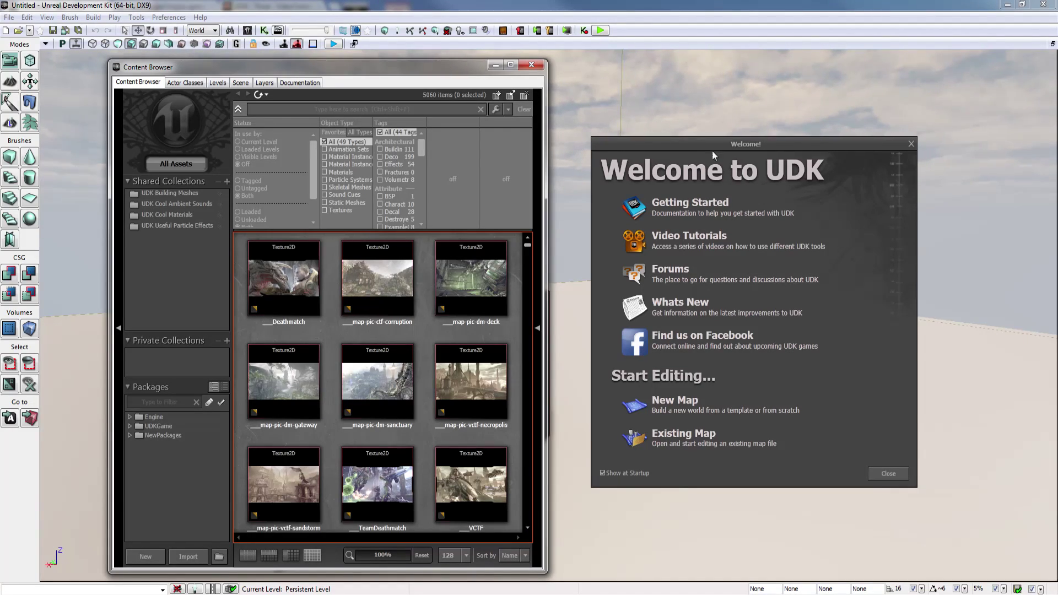
pyautogui.moveTo(755, 146); pyautogui.dragTo(737, 140)
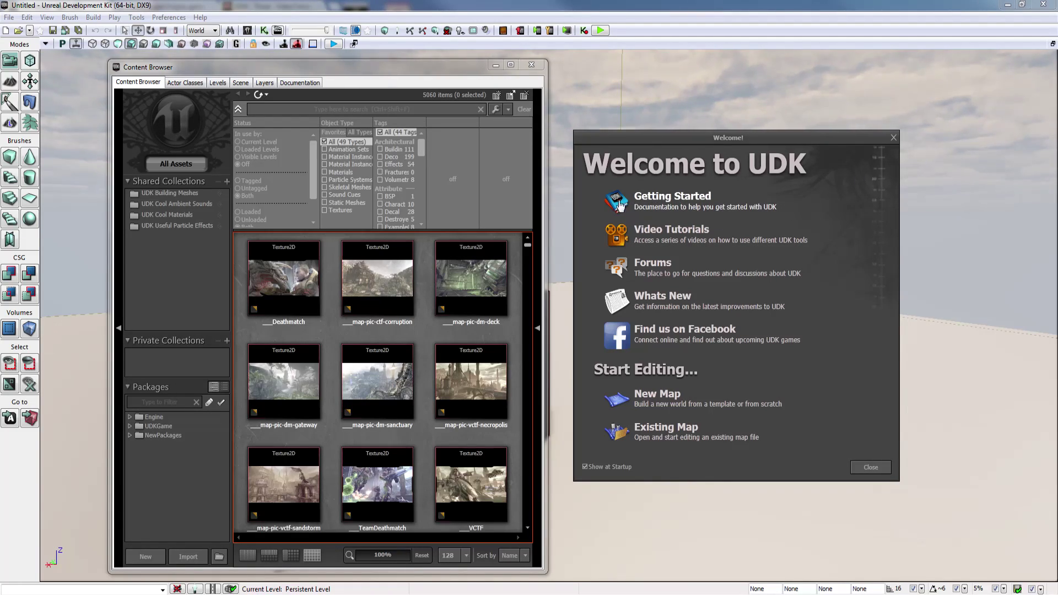
# - Open Getting Started from the UDK Welcome dialog and scroll down the UDN Unreal Engine 3 home page
pyautogui.click(670, 210)
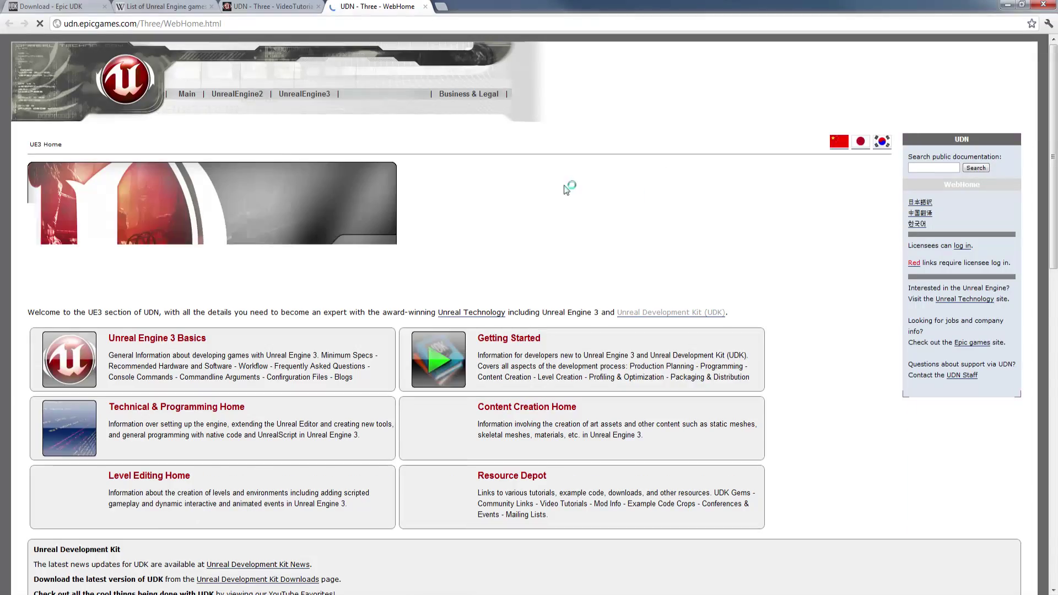
pyautogui.scroll(-3, 361, 282)
pyautogui.scroll(-3, 358, 278)
pyautogui.scroll(6, 359, 278)
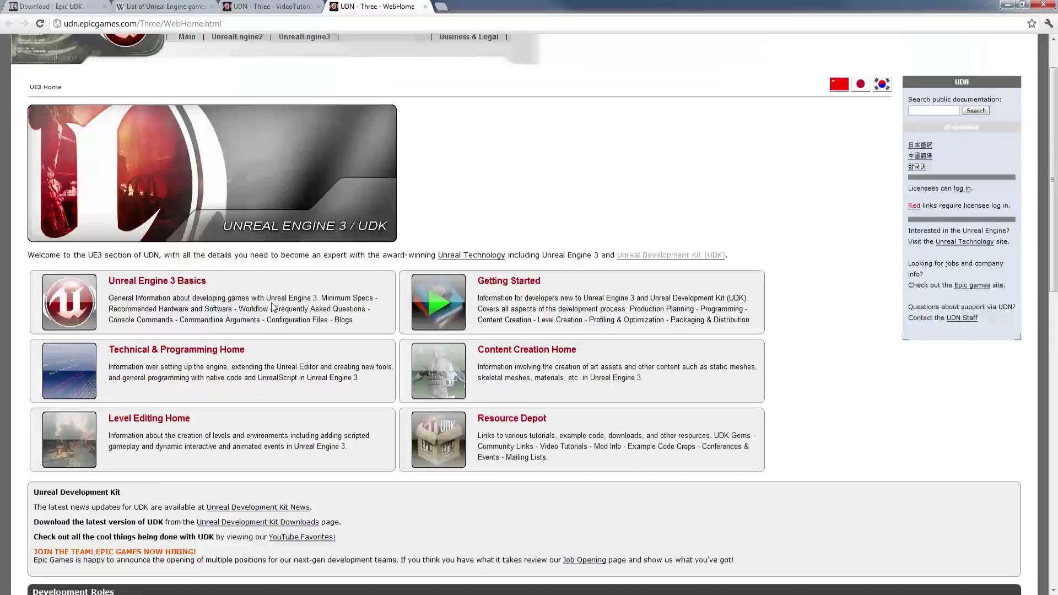
pyautogui.scroll(-10, 348, 233)
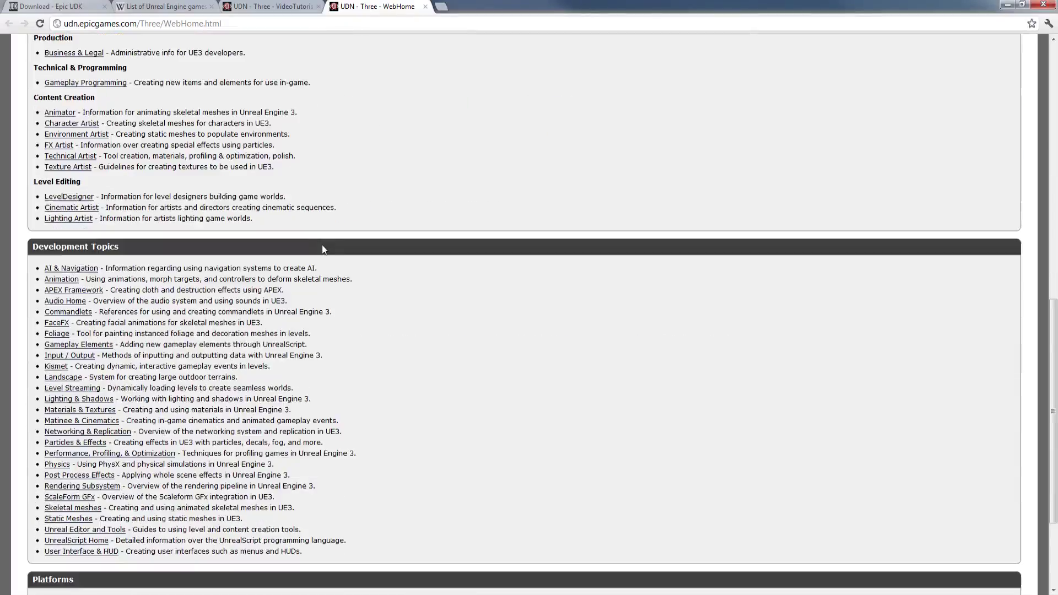
pyautogui.middleClick(413, 416)
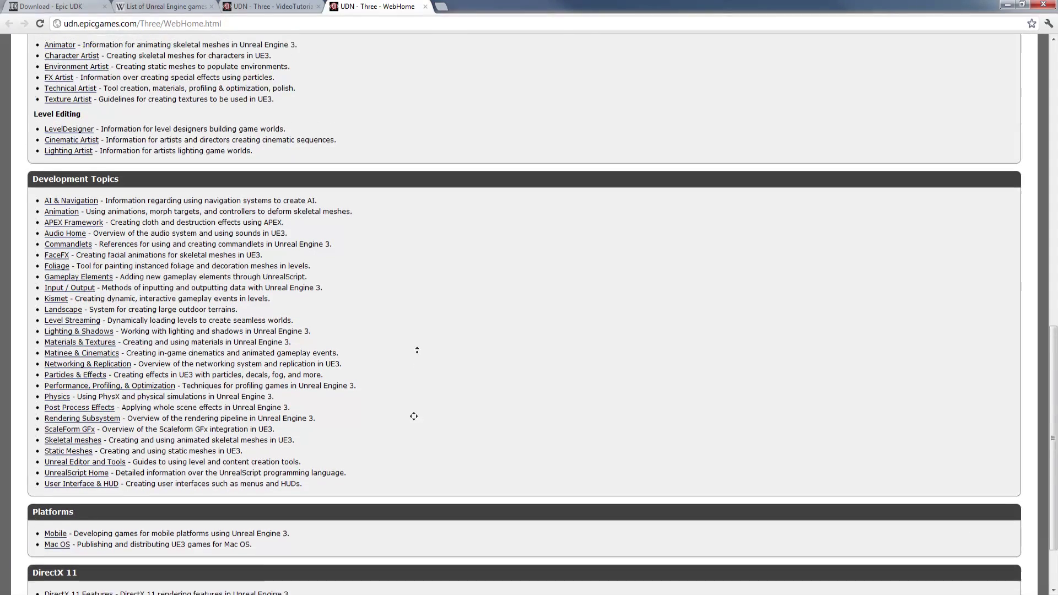
pyautogui.middleClick(417, 350)
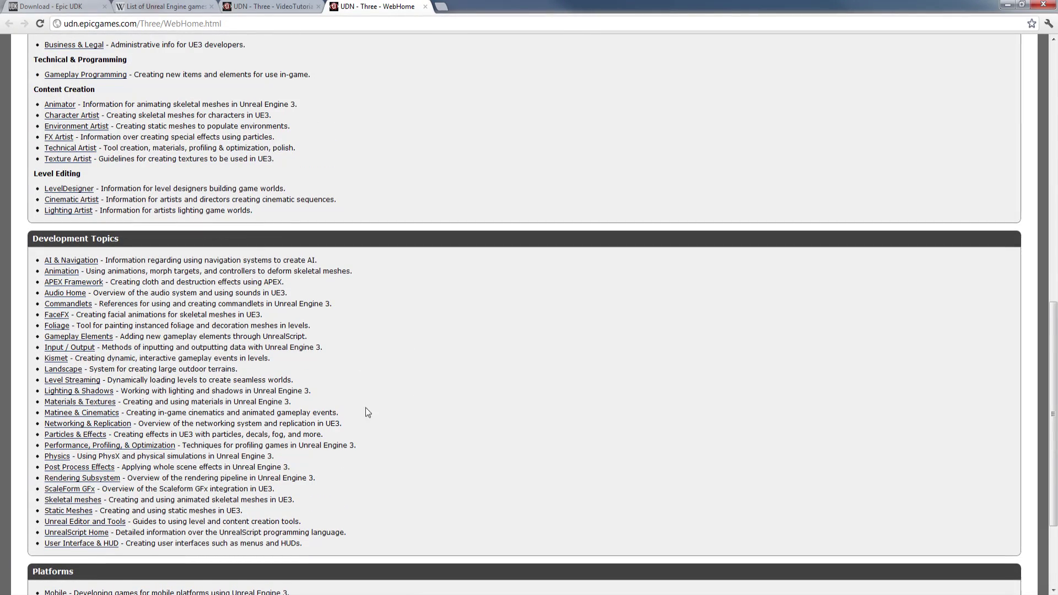
# - Scroll back up to the top of the UDN home page's documentation sections
pyautogui.scroll(5, 235, 136)
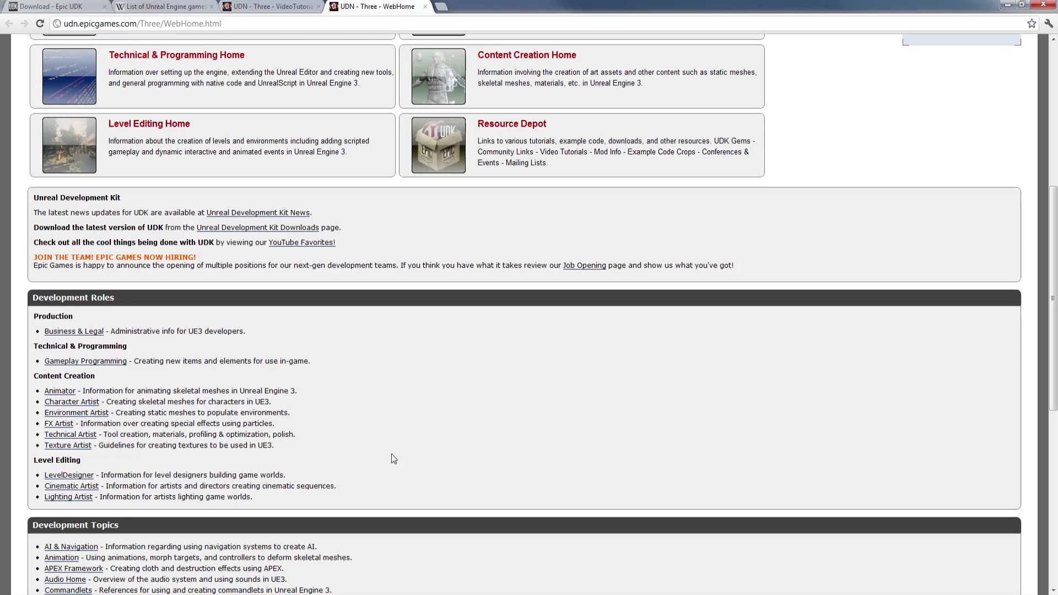
pyautogui.scroll(5, 295, 447)
pyautogui.scroll(-8, 334, 463)
pyautogui.scroll(-6, 334, 462)
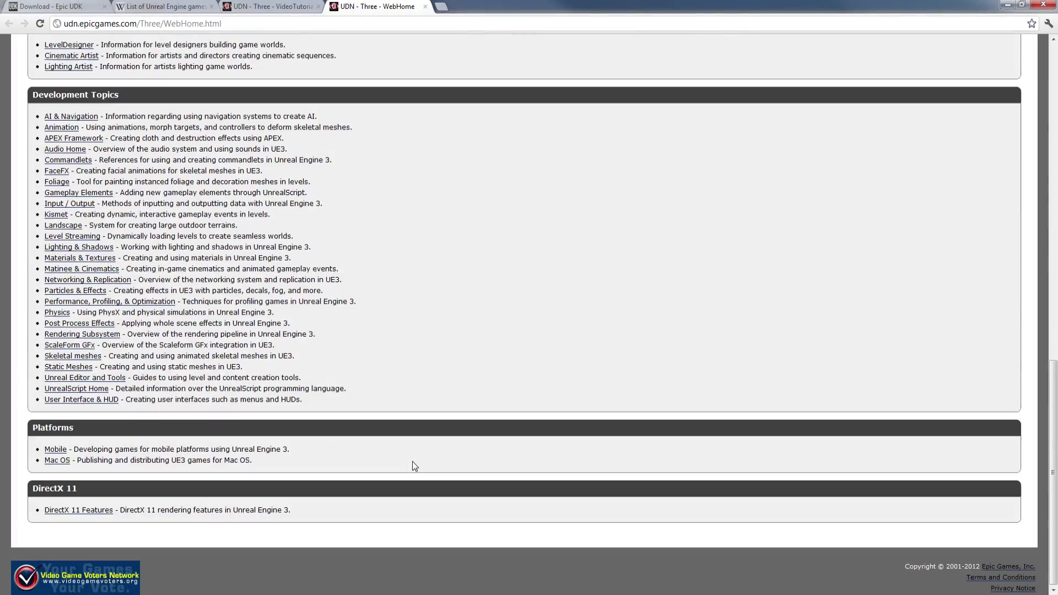
pyautogui.scroll(5, 411, 461)
pyautogui.middleClick(465, 374)
pyautogui.scroll(8, 465, 426)
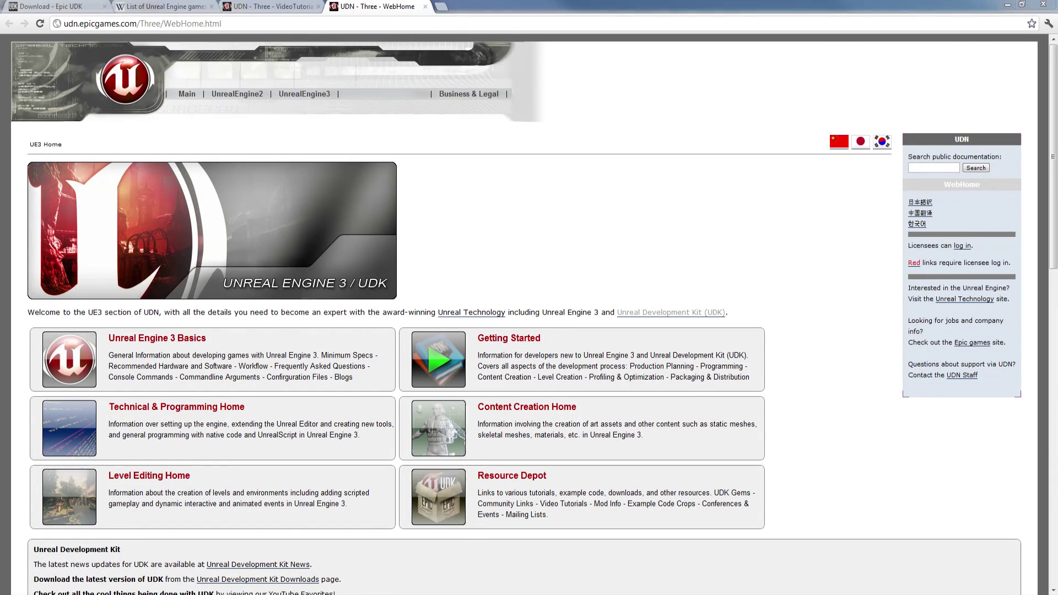
pyautogui.moveTo(459, 594)
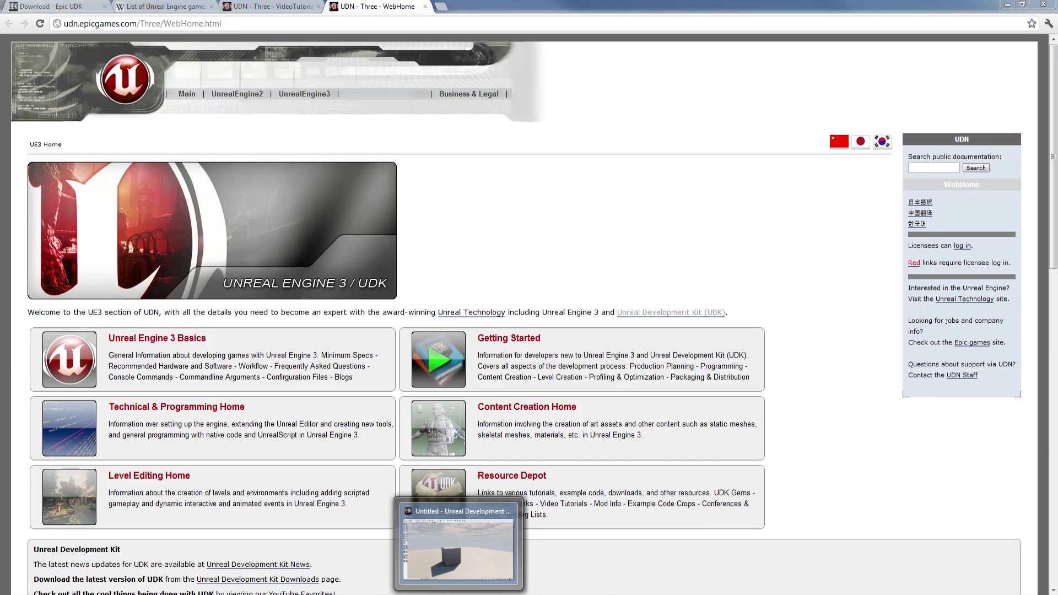
# - Close the WebHome tab, shift the Welcome window right and open Video Tutorials from it
pyautogui.click(424, 6)
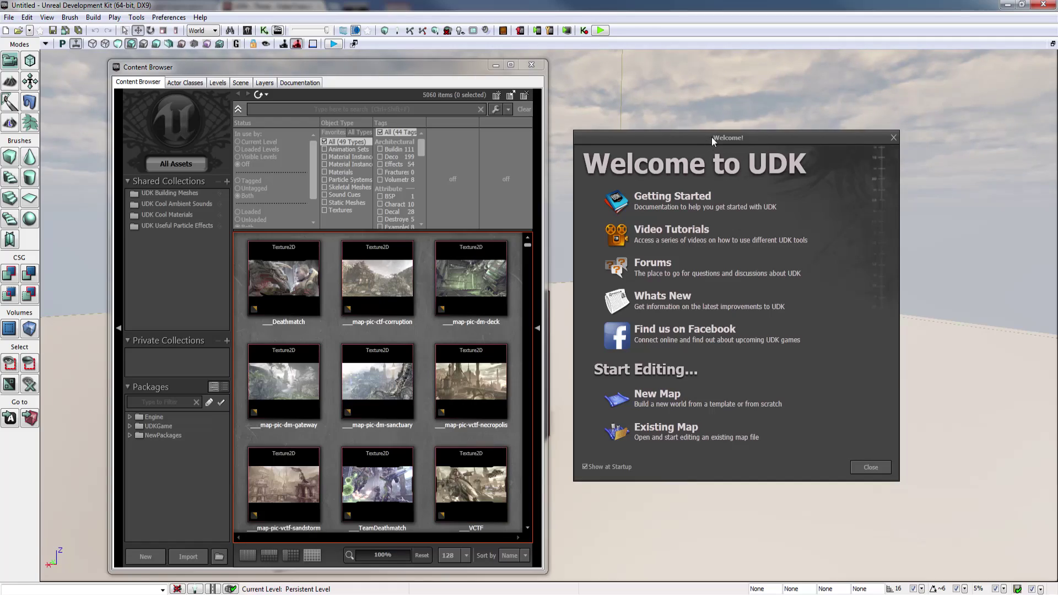
pyautogui.moveTo(712, 137); pyautogui.dragTo(754, 128)
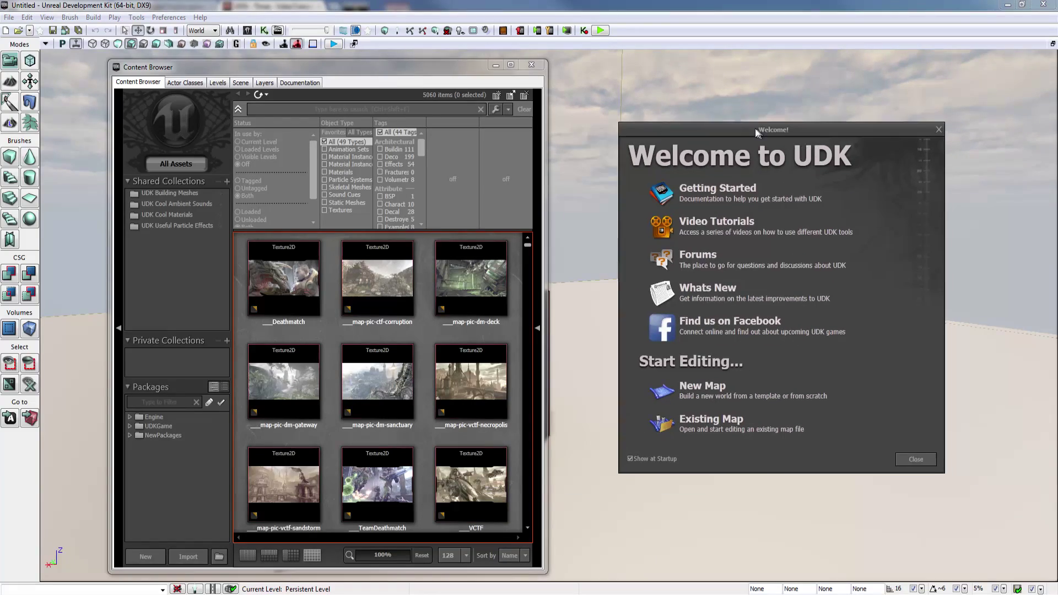
pyautogui.click(710, 232)
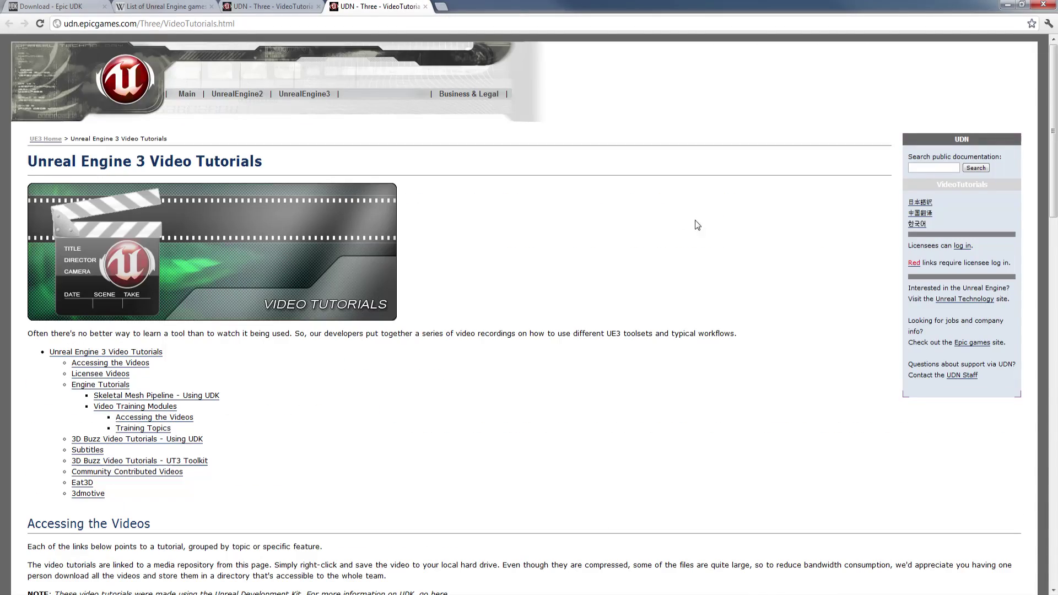
# - Skim the Video Tutorials page, close the duplicate tab, and bring the UDK editor to the front
pyautogui.scroll(-20, 695, 220)
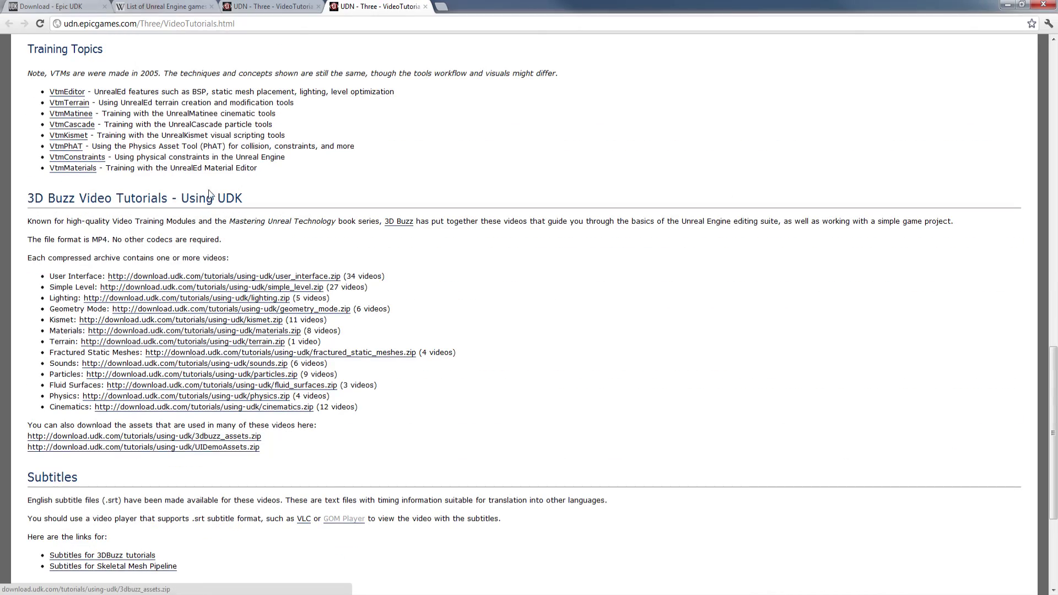
pyautogui.scroll(20, 284, 299)
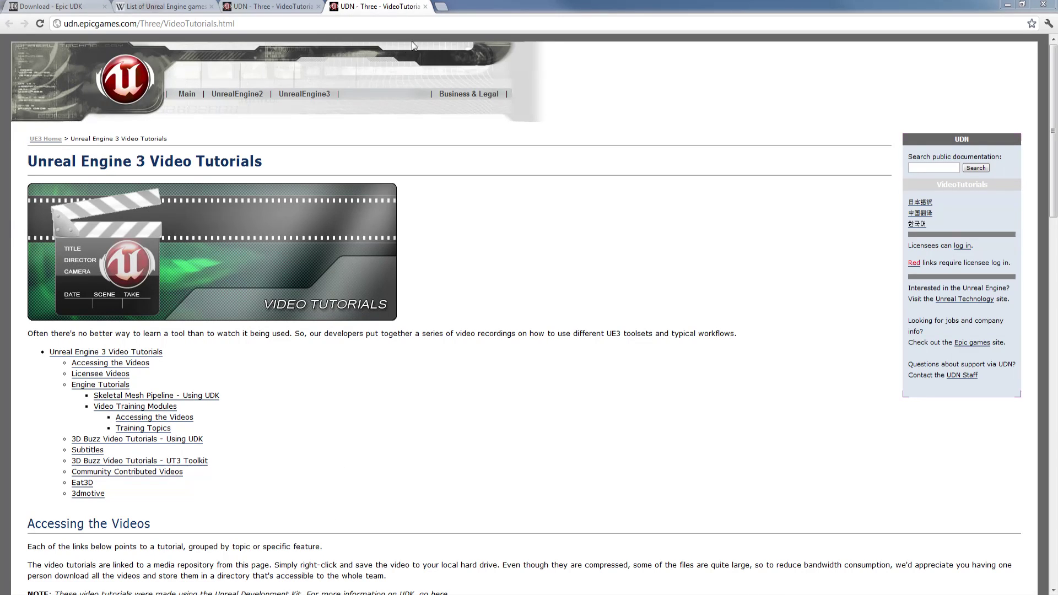
pyautogui.click(425, 7)
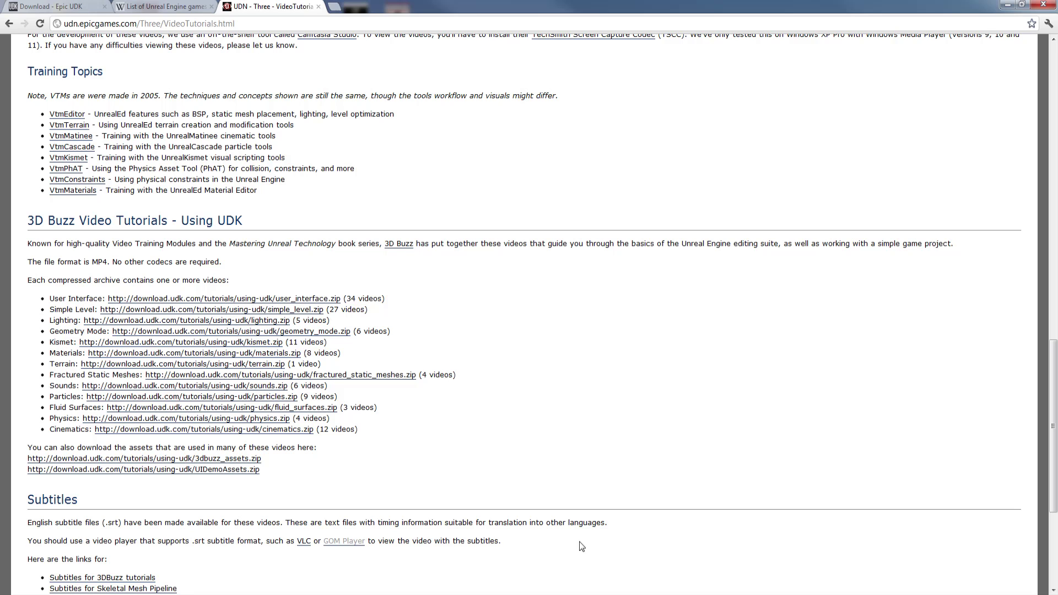
pyautogui.click(491, 594)
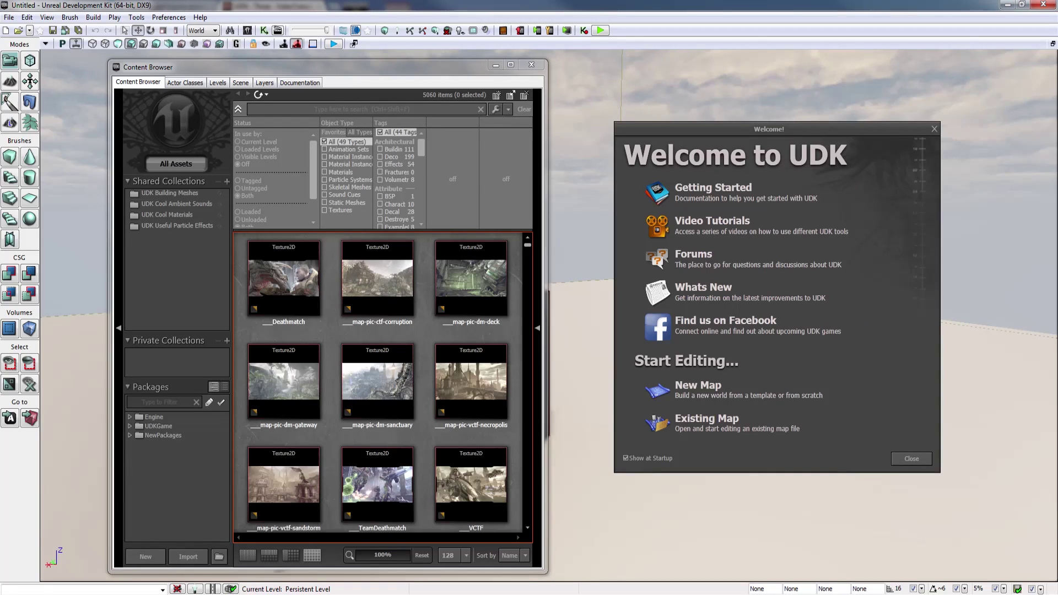
# - Nudge the Welcome window left and choose New Map under Start Editing
pyautogui.moveTo(743, 126); pyautogui.dragTo(716, 122)
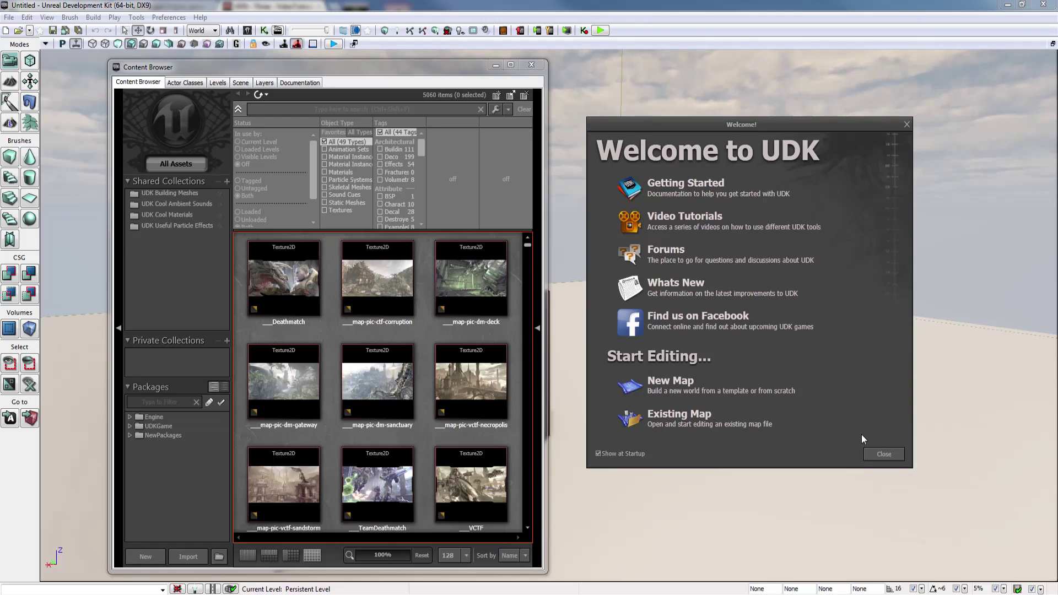
pyautogui.click(661, 393)
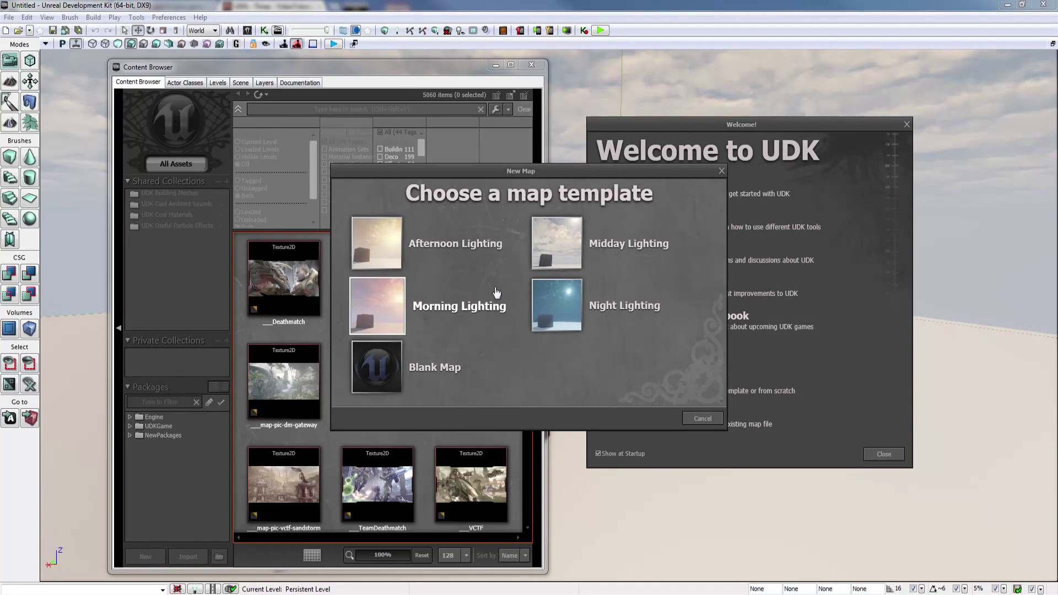
# - Move the New Map template chooser up and right, then cancel it without creating a map
pyautogui.moveTo(459, 167); pyautogui.dragTo(476, 149)
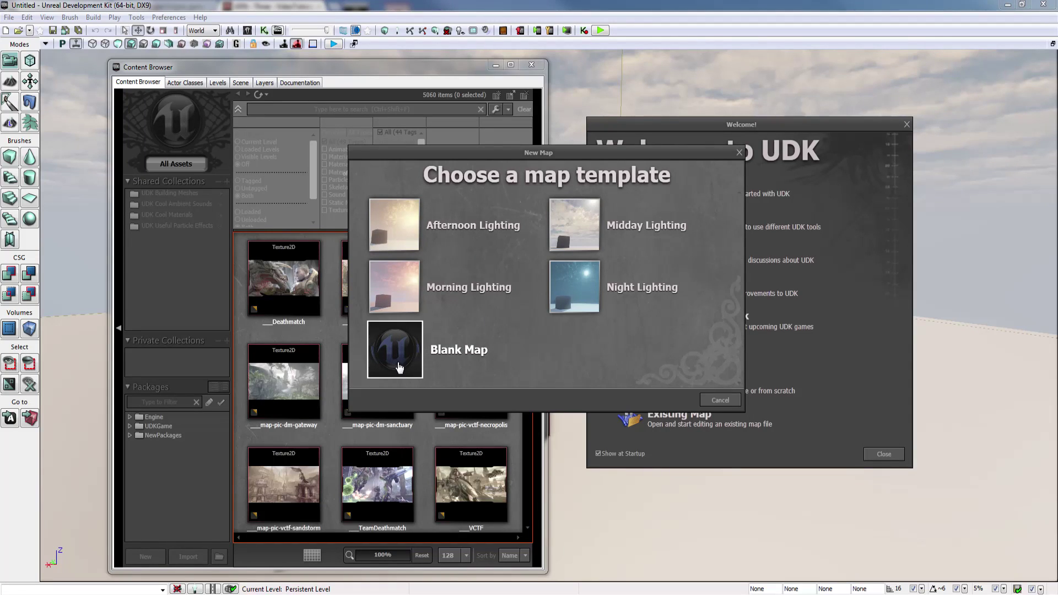
pyautogui.click(720, 400)
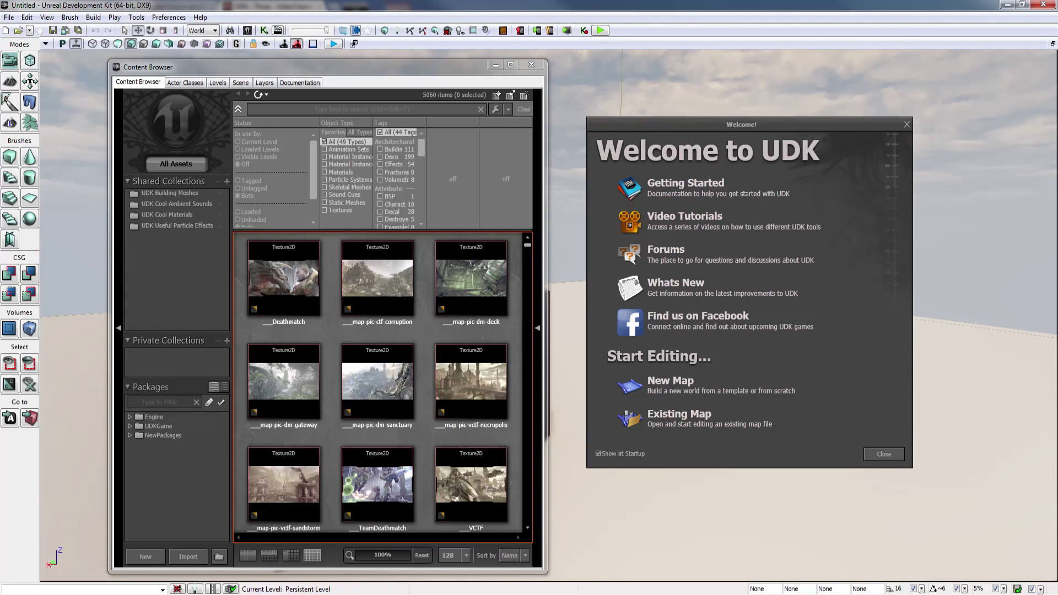
# - Close the Welcome window, set the Content Browser's Status filter to Both, then close the browser
pyautogui.click(907, 125)
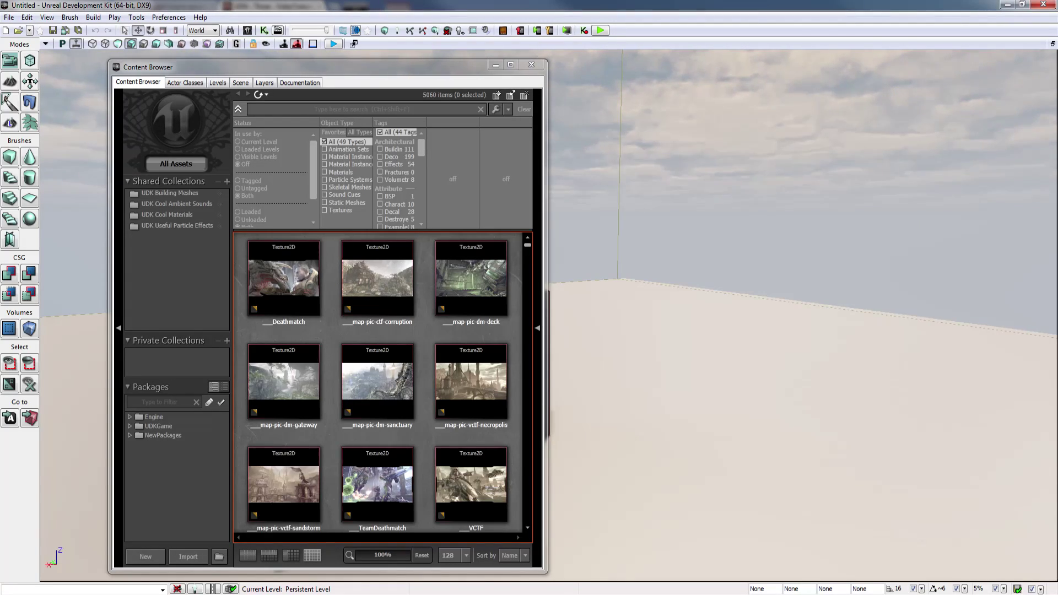
pyautogui.moveTo(419, 77); pyautogui.dragTo(671, 72)
pyautogui.click(500, 190)
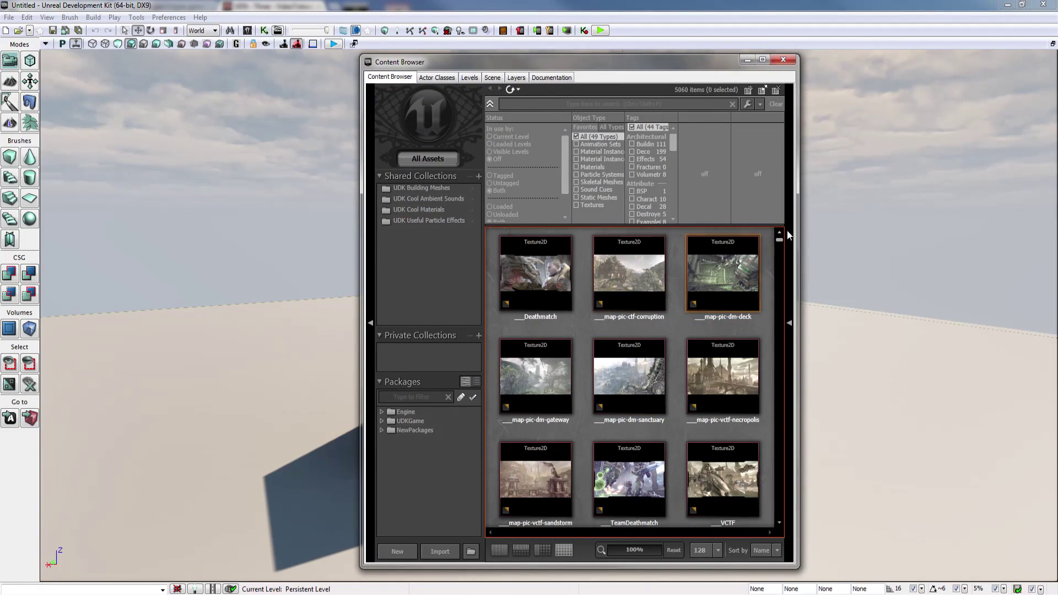
pyautogui.moveTo(782, 238)
pyautogui.mouseDown()
pyautogui.moveTo(782, 252)
pyautogui.moveTo(782, 241)
pyautogui.mouseUp()
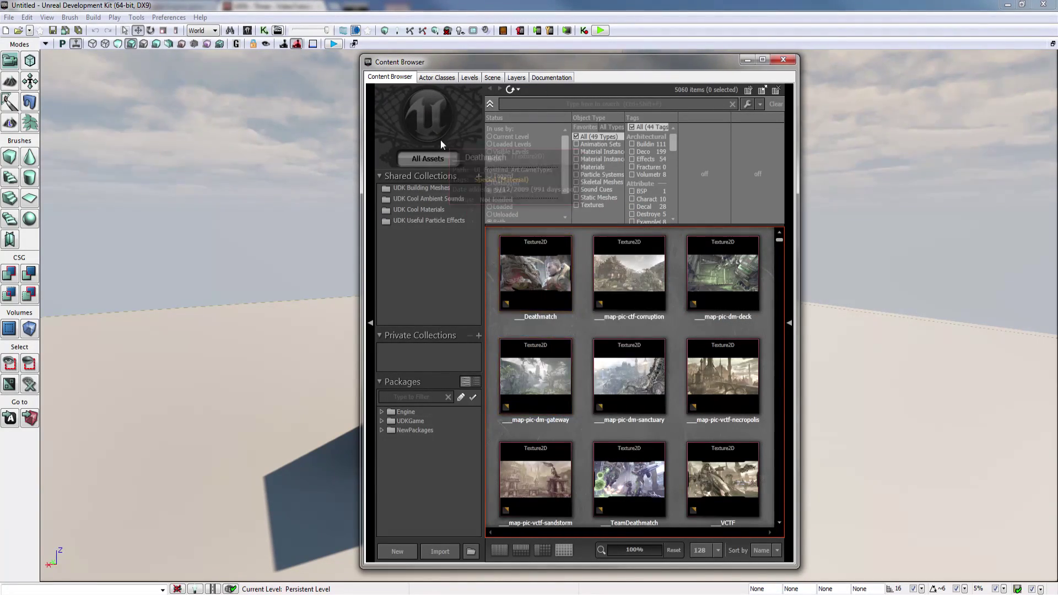
pyautogui.click(789, 64)
# - Turn the perspective camera and fly it back with W/S until the whole floor slab shows
pyautogui.moveTo(606, 275); pyautogui.dragTo(707, 310, button='right')
pyautogui.press('s')
pyautogui.press('w')
pyautogui.press('s')
pyautogui.moveTo(568, 309); pyautogui.dragTo(551, 317, button='right')
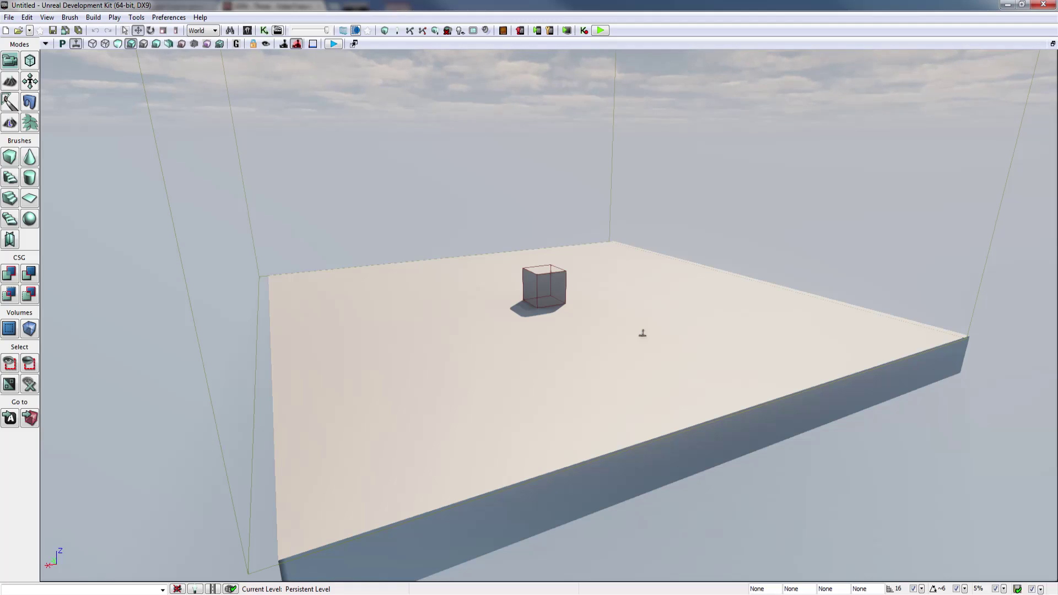
# - Switch the editor layout to four viewports
pyautogui.click(47, 17)
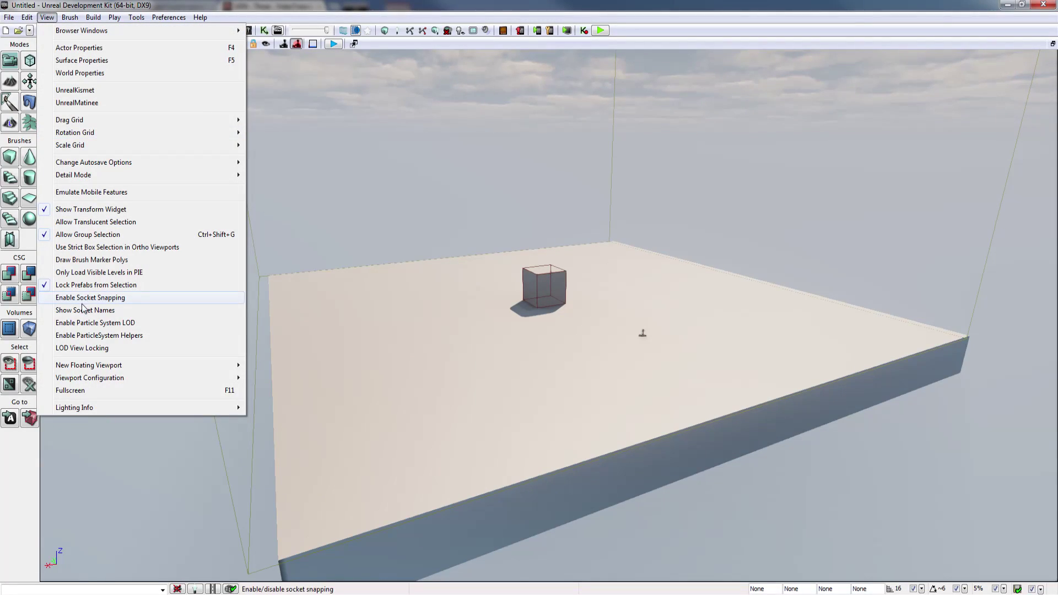
pyautogui.moveTo(102, 380)
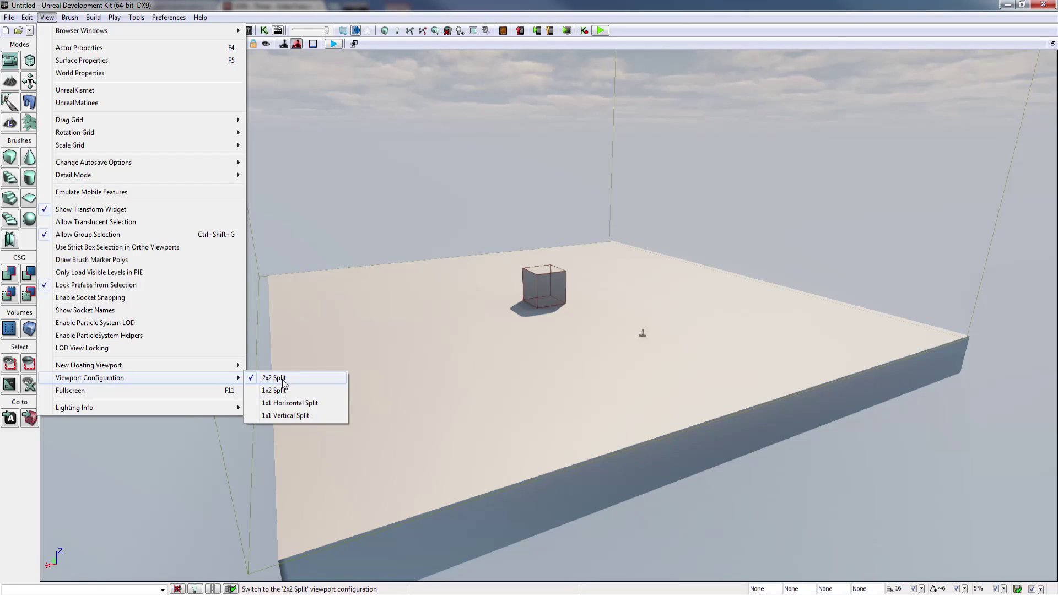
pyautogui.click(282, 379)
# - Orbit and fly the perspective camera toward the cube, then select its builder brush
pyautogui.moveTo(309, 418)
pyautogui.mouseDown(button='right')
pyautogui.moveTo(291, 442)
pyautogui.moveTo(313, 426)
pyautogui.mouseUp(button='right')
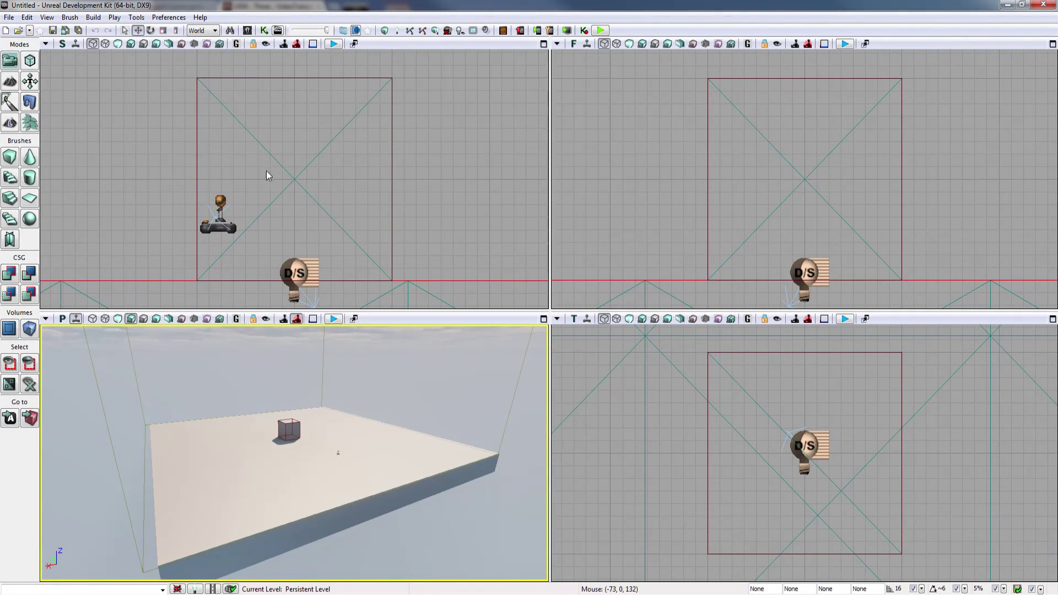
pyautogui.moveTo(352, 441); pyautogui.dragTo(332, 430, button='right')
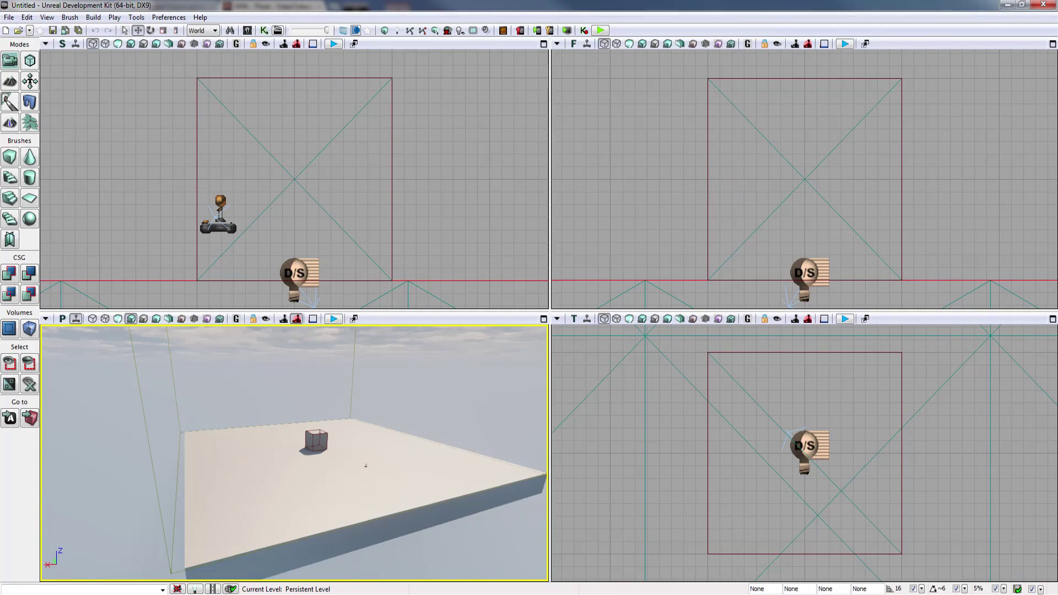
pyautogui.moveTo(377, 310); pyautogui.dragTo(380, 294)
pyautogui.moveTo(375, 364); pyautogui.dragTo(414, 373, button='right')
pyautogui.press('w')
pyautogui.press('s')
pyautogui.press('w')
pyautogui.press('a')
pyautogui.press('s')
pyautogui.click(290, 435)
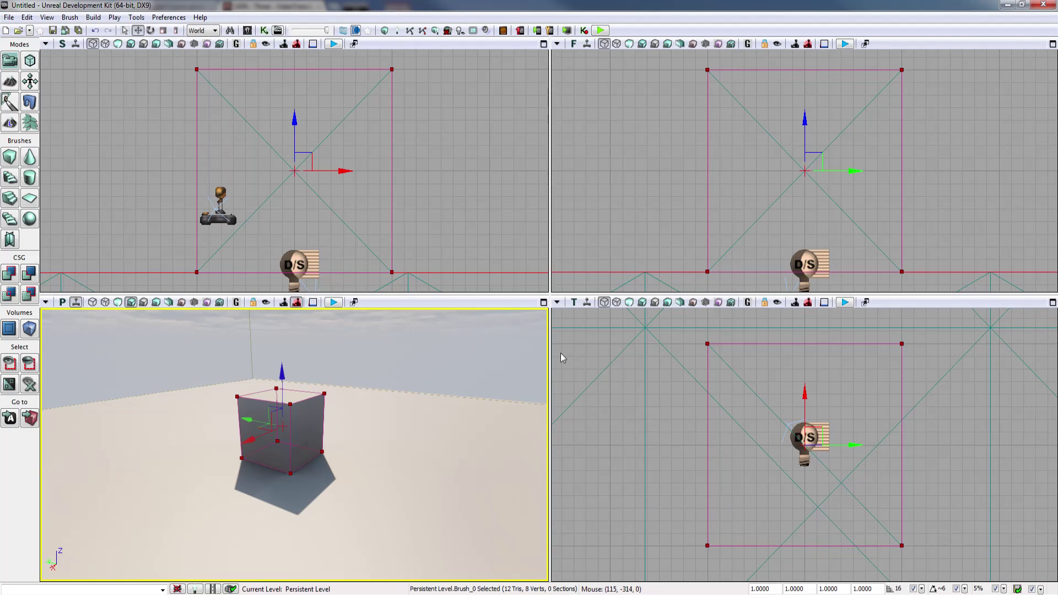
# - Maximize the perspective viewport and orbit the camera around the cube
pyautogui.click(545, 302)
pyautogui.moveTo(548, 307); pyautogui.dragTo(529, 295, button='right')
pyautogui.moveTo(548, 315); pyautogui.dragTo(573, 292, button='right')
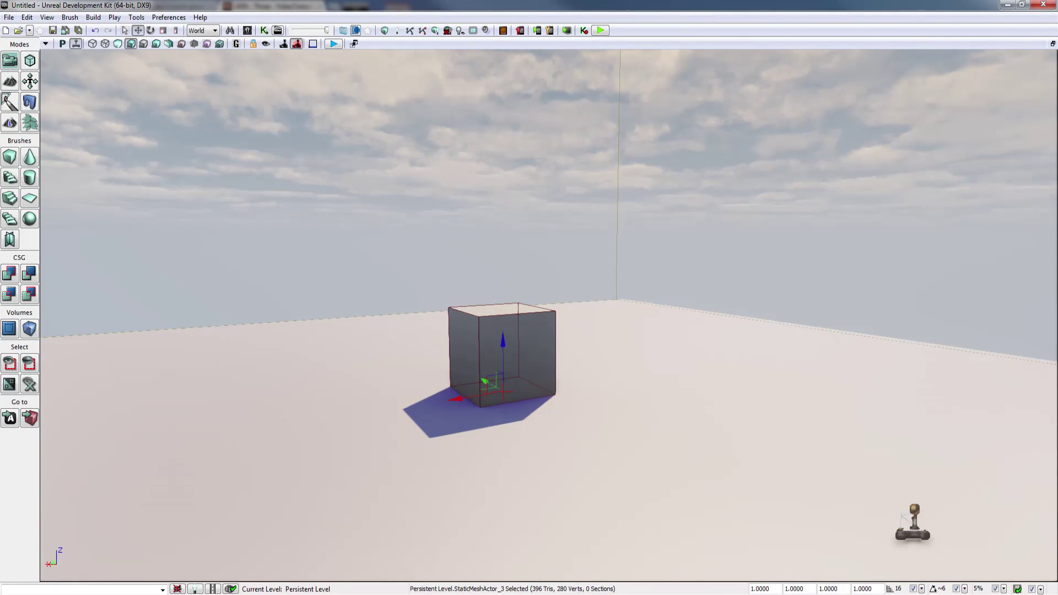
pyautogui.moveTo(573, 293); pyautogui.dragTo(596, 301, button='right')
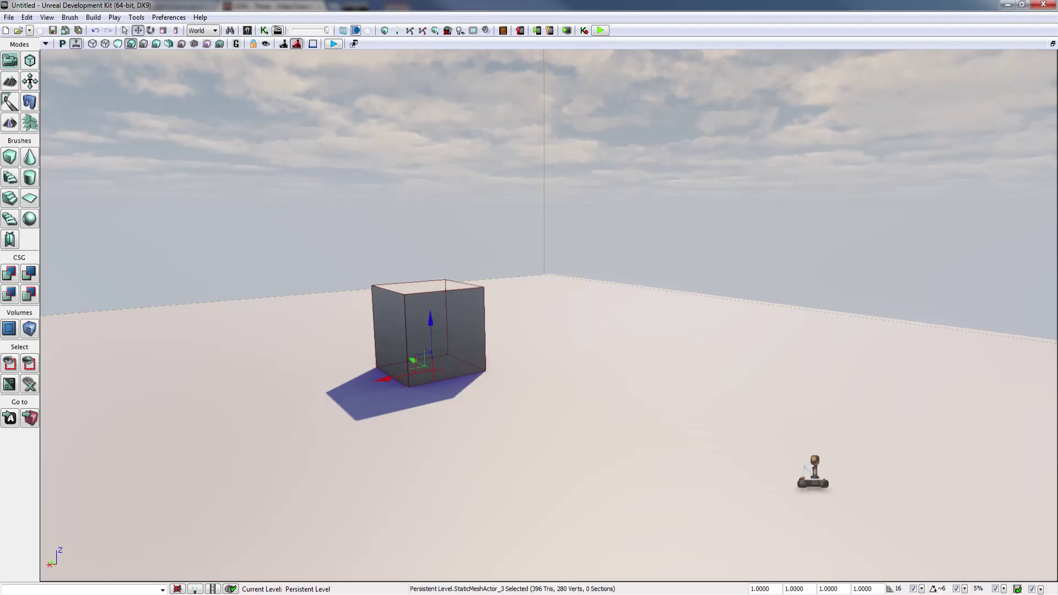
pyautogui.moveTo(596, 301)
pyautogui.mouseDown(button='right')
pyautogui.moveTo(613, 284)
pyautogui.moveTo(616, 309)
pyautogui.moveTo(562, 303)
pyautogui.moveTo(560, 358)
pyautogui.moveTo(578, 237)
pyautogui.moveTo(611, 287)
pyautogui.moveTo(590, 313)
pyautogui.moveTo(606, 330)
pyautogui.moveTo(609, 301)
pyautogui.moveTo(595, 287)
pyautogui.moveTo(611, 298)
pyautogui.mouseUp(button='right')
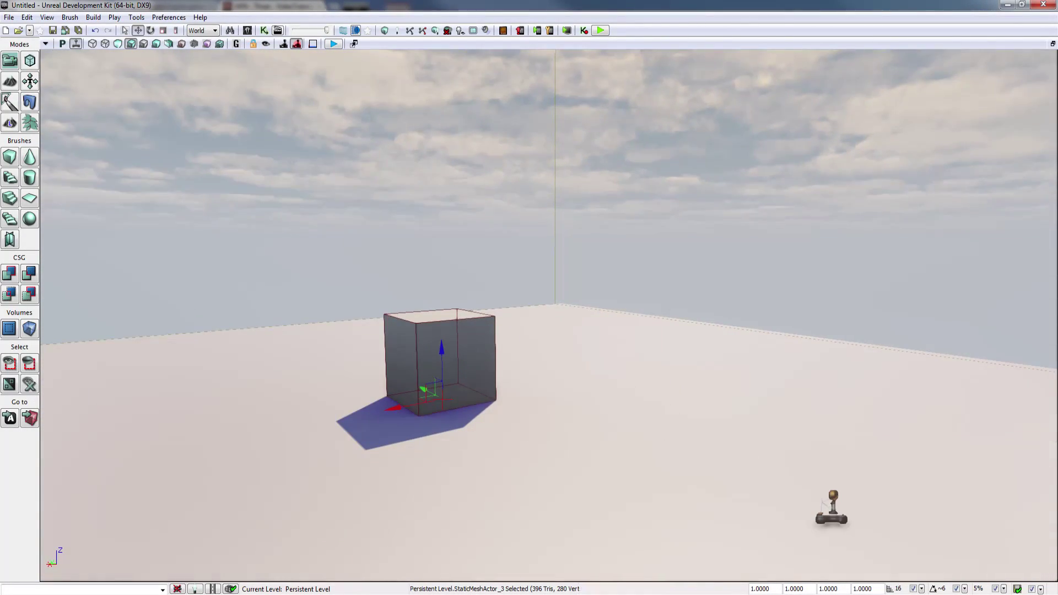
pyautogui.moveTo(607, 297); pyautogui.dragTo(620, 316)
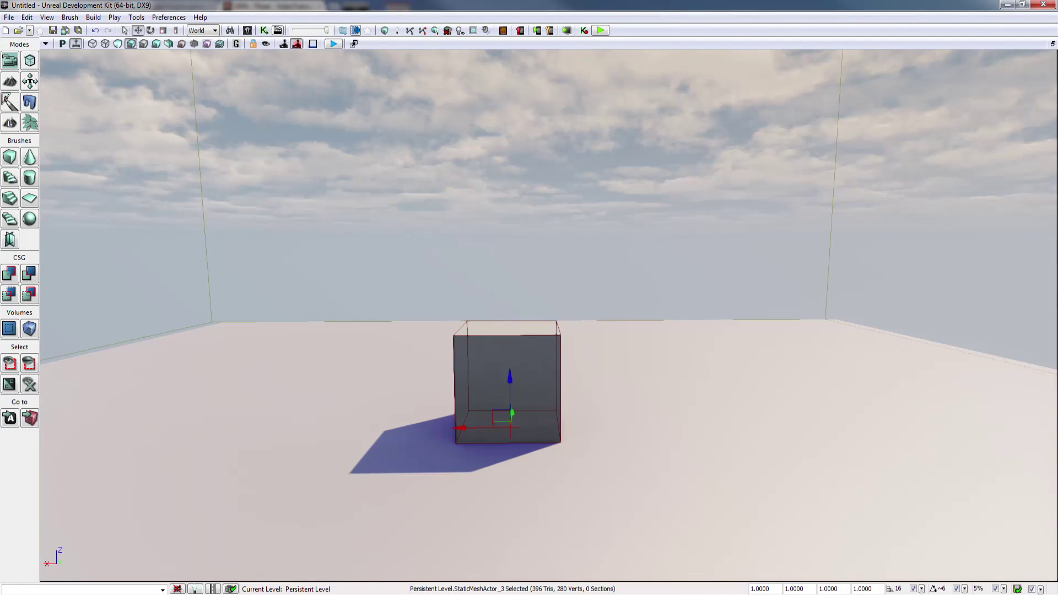
pyautogui.moveTo(619, 316)
pyautogui.mouseDown(button='right')
pyautogui.moveTo(659, 347)
pyautogui.moveTo(666, 325)
pyautogui.moveTo(609, 325)
pyautogui.mouseUp(button='right')
pyautogui.moveTo(609, 325); pyautogui.dragTo(633, 328, button='middle')
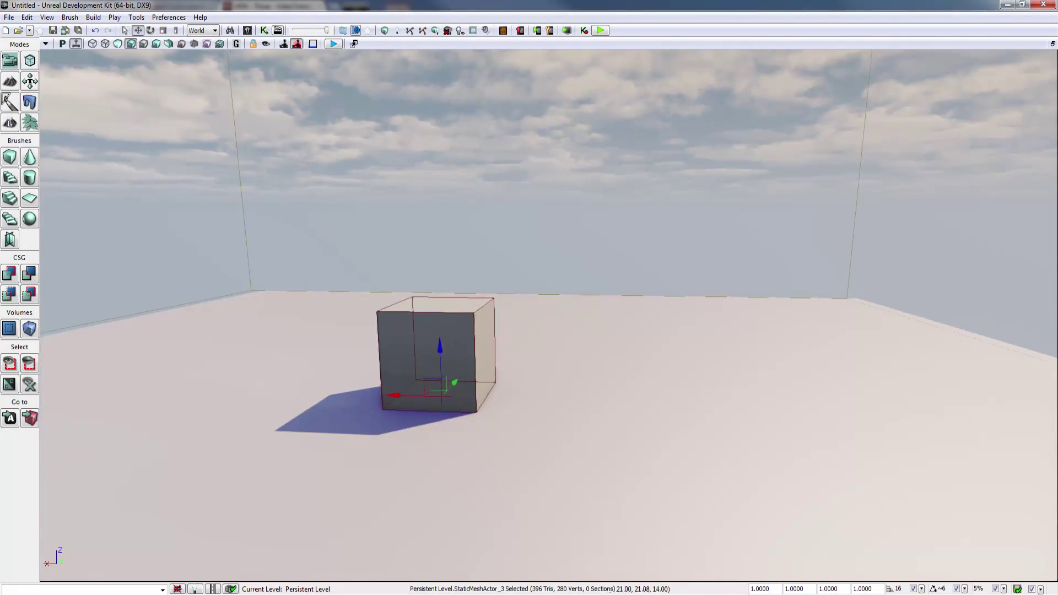
pyautogui.moveTo(659, 320)
pyautogui.mouseDown()
pyautogui.moveTo(683, 318)
pyautogui.moveTo(661, 318)
pyautogui.moveTo(653, 306)
pyautogui.mouseUp()
pyautogui.moveTo(653, 306); pyautogui.dragTo(671, 321, button='right')
# - Fly and strafe around the cube with WASD, backing up to show the floor edge
pyautogui.press('w')
pyautogui.press('s')
pyautogui.press('a')
pyautogui.press('w')
pyautogui.press('a')
pyautogui.press('s')
pyautogui.press('w')
pyautogui.press('s')
pyautogui.press('d')
pyautogui.press('w')
pyautogui.press('a')
pyautogui.press('w')
pyautogui.press('s')
pyautogui.press('s')
pyautogui.press('w')
# - Browse the editor's View menu and the perspective viewport's display options
pyautogui.click(47, 17)
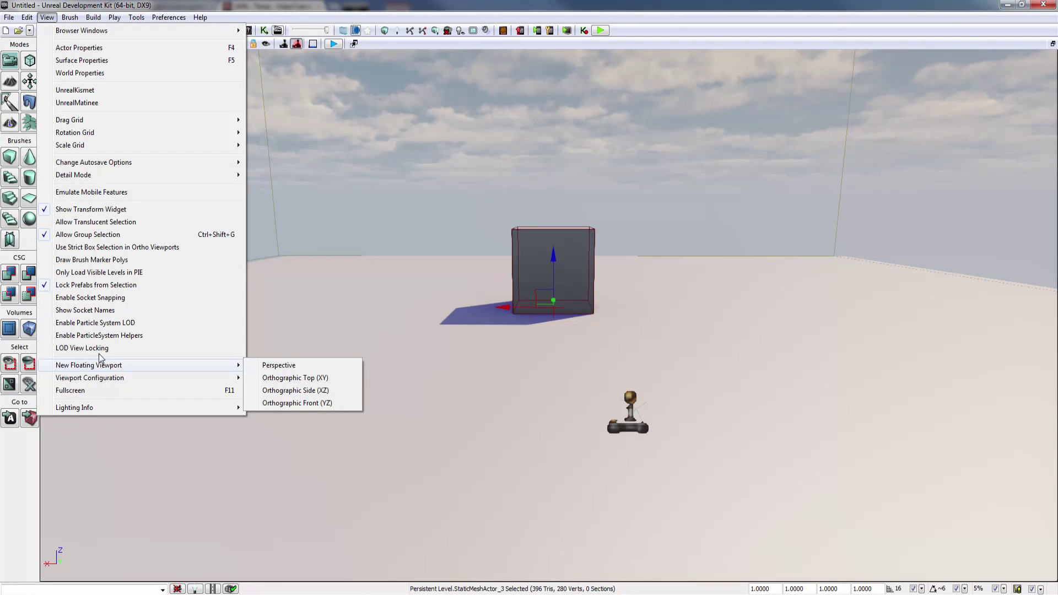
pyautogui.click(48, 18)
pyautogui.click(48, 18)
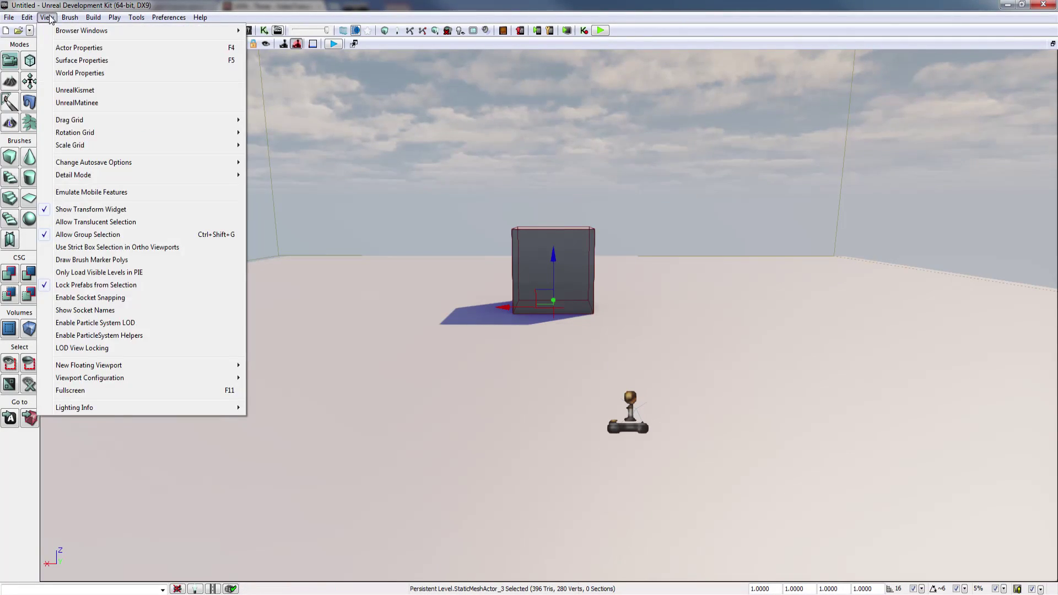
pyautogui.click(47, 18)
pyautogui.click(46, 43)
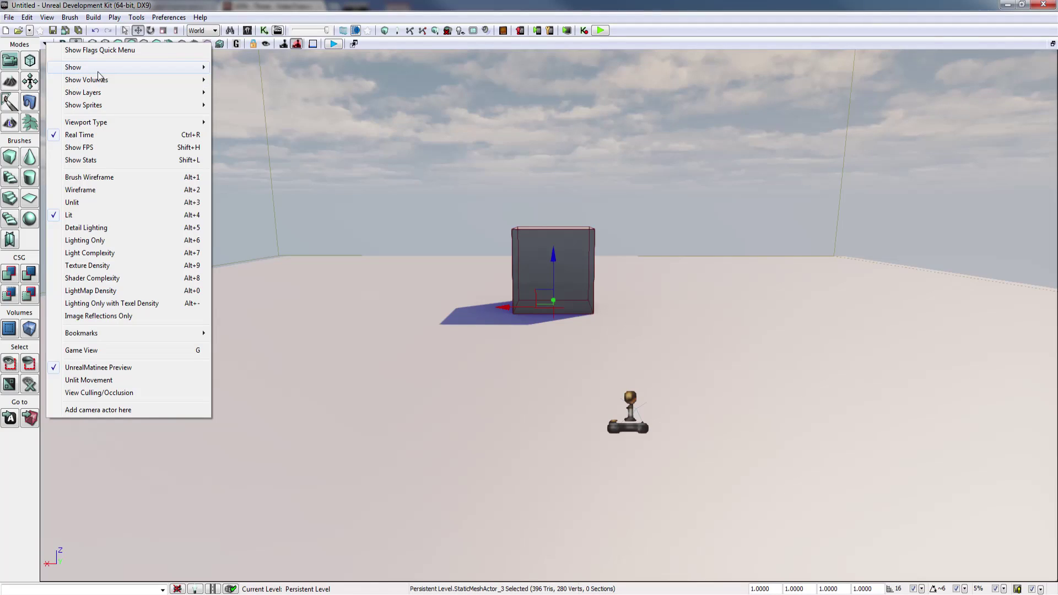
pyautogui.moveTo(162, 69)
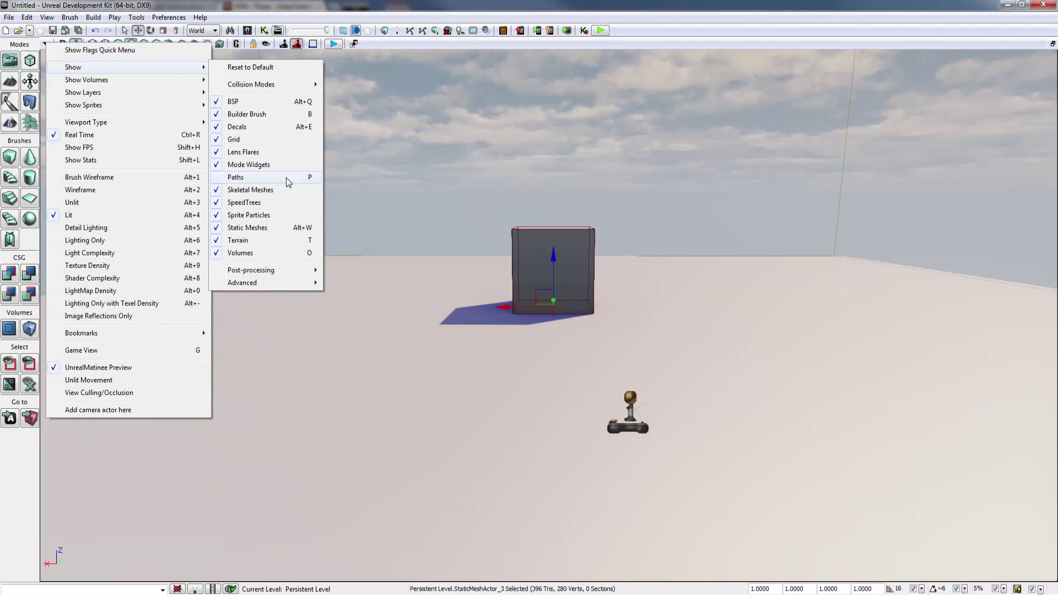
# - Reframe the cube and switch the perspective view to wireframe with Alt+2
pyautogui.moveTo(344, 237); pyautogui.dragTo(270, 227, button='right')
pyautogui.press('w')
pyautogui.press('d')
pyautogui.press('w')
pyautogui.rightClick(463, 387)
pyautogui.moveTo(462, 386); pyautogui.dragTo(507, 363, button='right')
pyautogui.hotkey('alt', '2')
pyautogui.moveTo(383, 394); pyautogui.dragTo(462, 416, button='right')
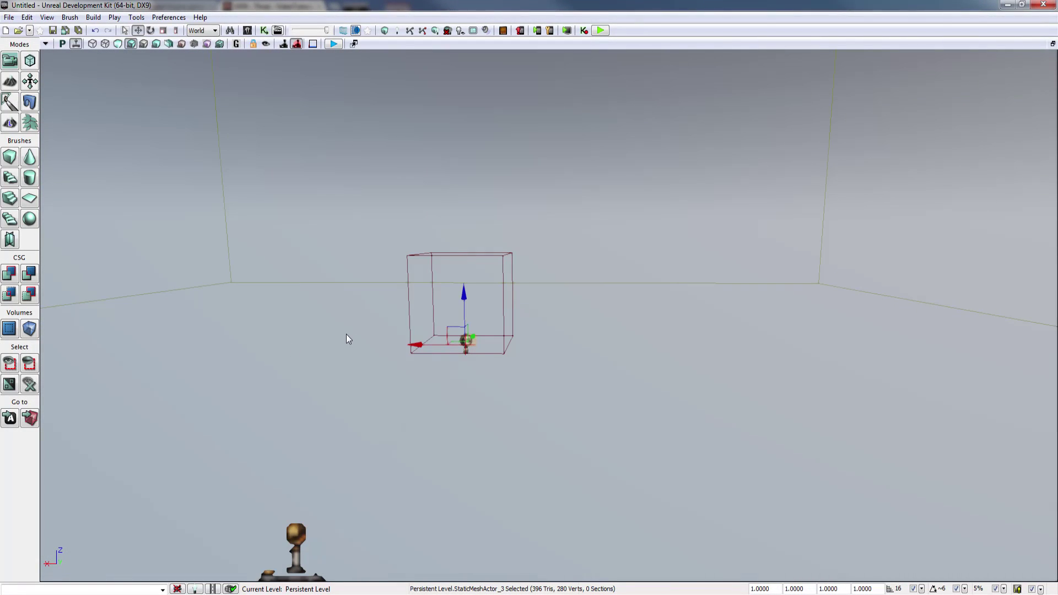
# - Orbit the camera around the shaded cube, tilting up toward the cloudy sky
pyautogui.scroll(3, 346, 334)
pyautogui.moveTo(347, 334); pyautogui.dragTo(296, 329, button='right')
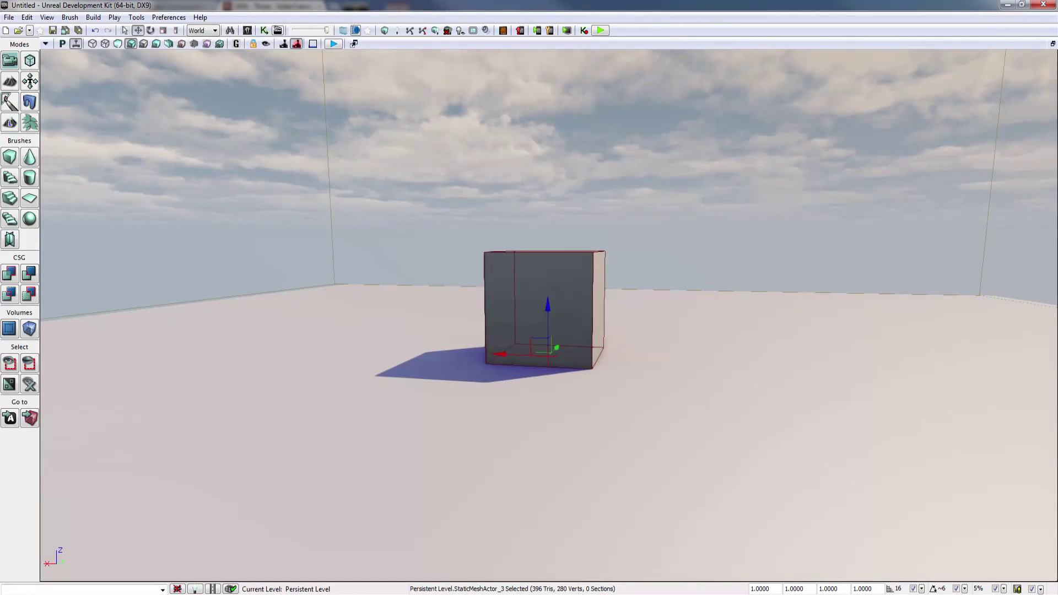
pyautogui.moveTo(347, 335); pyautogui.dragTo(337, 333)
pyautogui.moveTo(337, 333); pyautogui.dragTo(501, 348, button='right')
pyautogui.moveTo(318, 348); pyautogui.dragTo(325, 353)
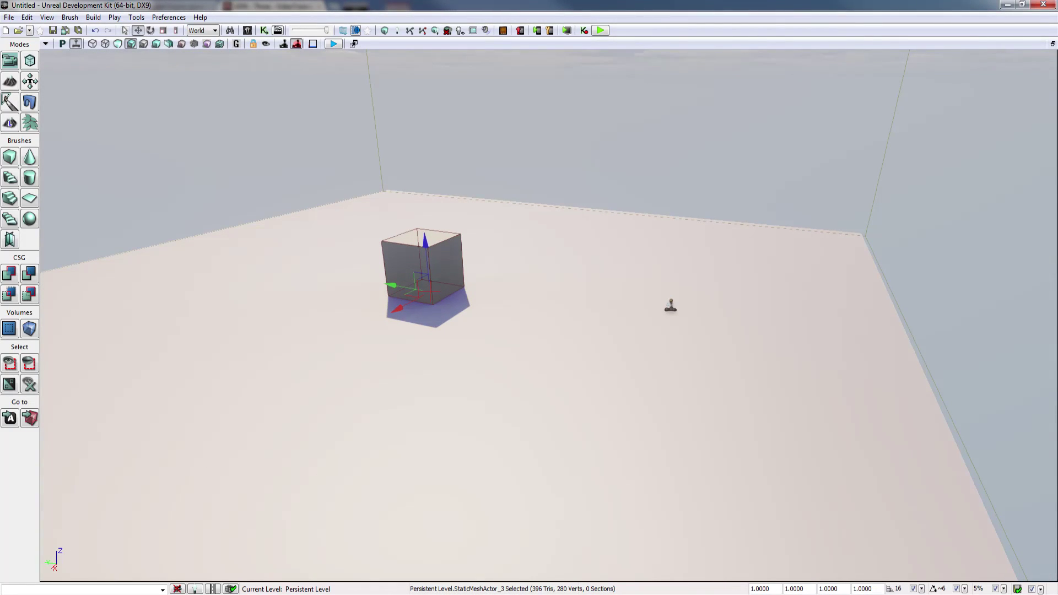
pyautogui.moveTo(502, 347); pyautogui.dragTo(492, 324, button='right')
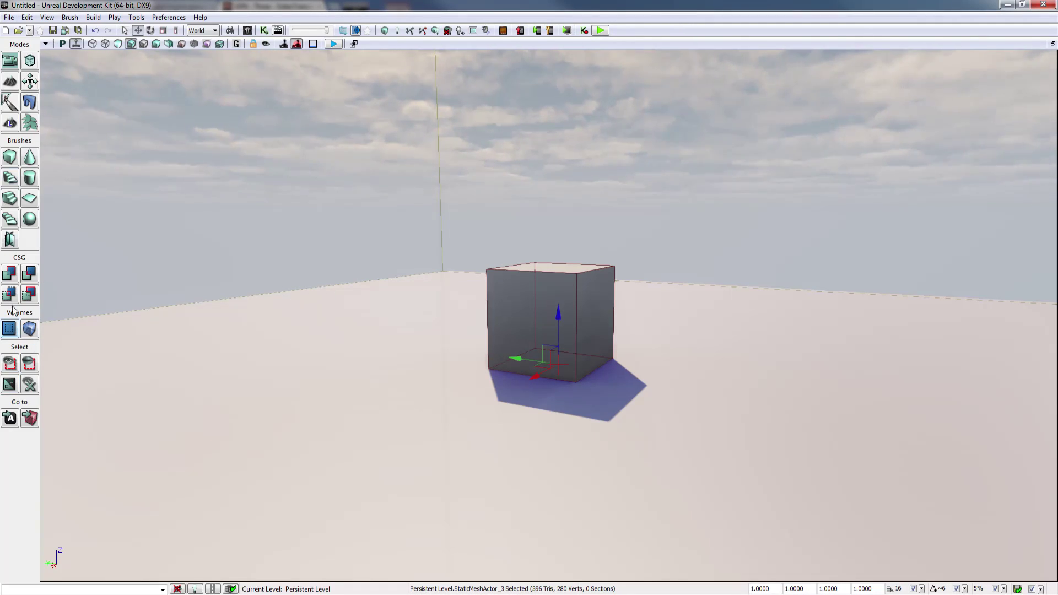
pyautogui.moveTo(496, 342)
pyautogui.mouseDown(button='right')
pyautogui.moveTo(529, 345)
pyautogui.moveTo(502, 333)
pyautogui.mouseUp(button='right')
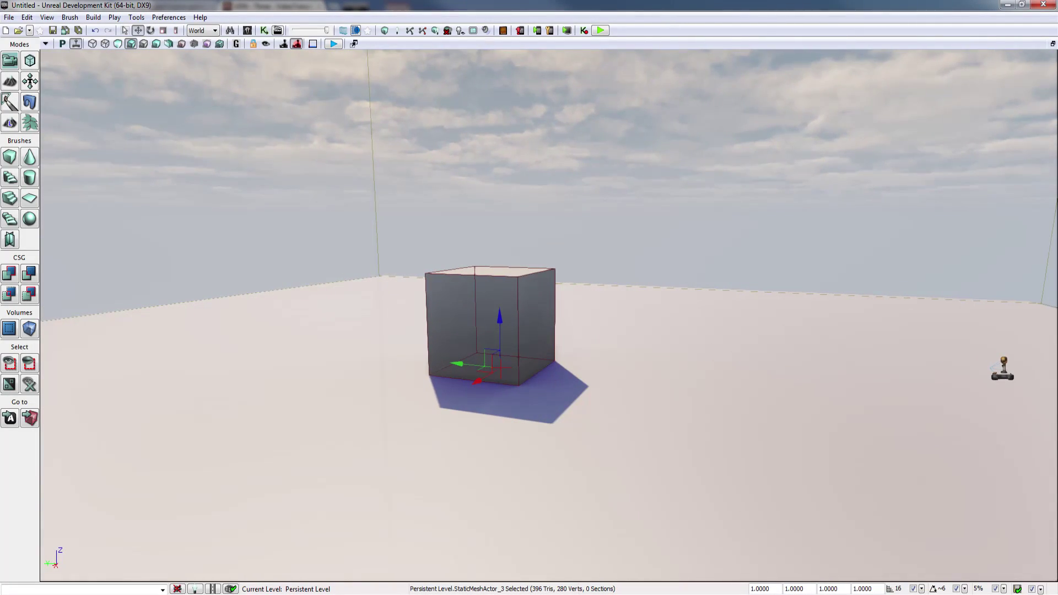
# - Choose DirectX 11 under File > Switch Renderer and decline the restart prompt
pyautogui.click(8, 17)
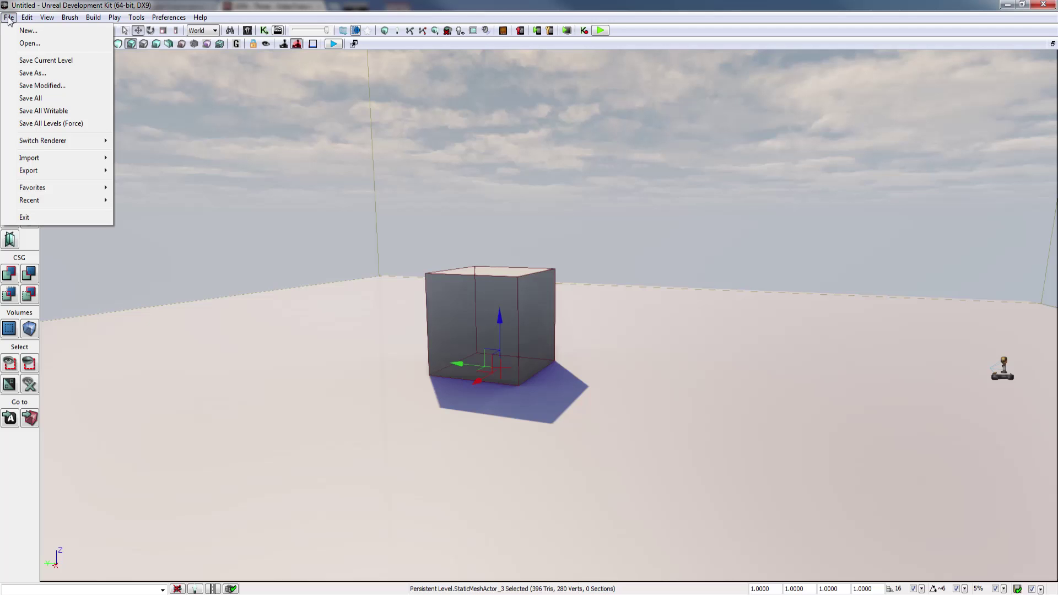
pyautogui.click(10, 18)
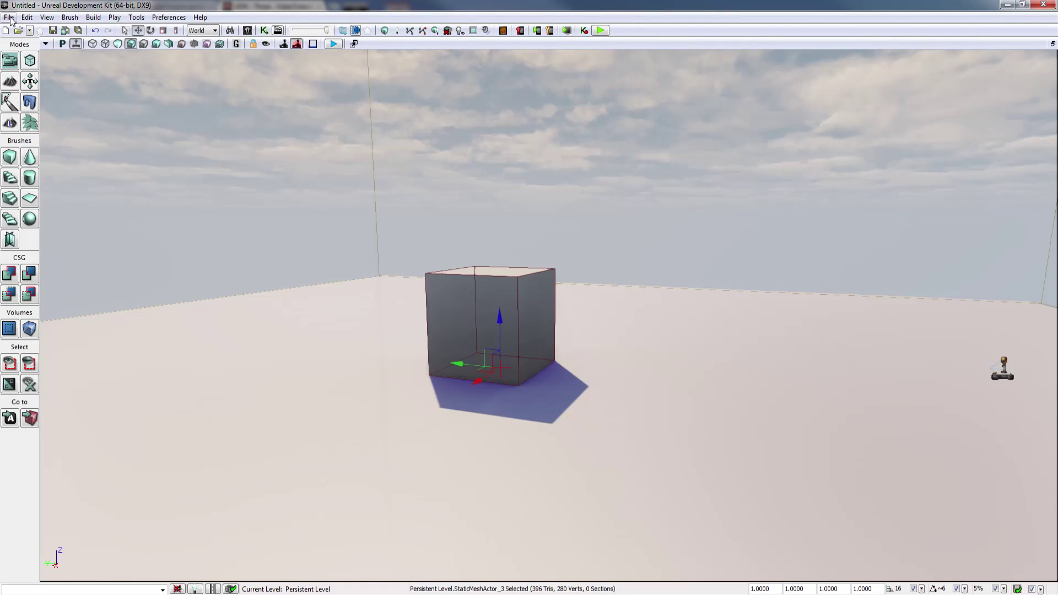
pyautogui.click(9, 18)
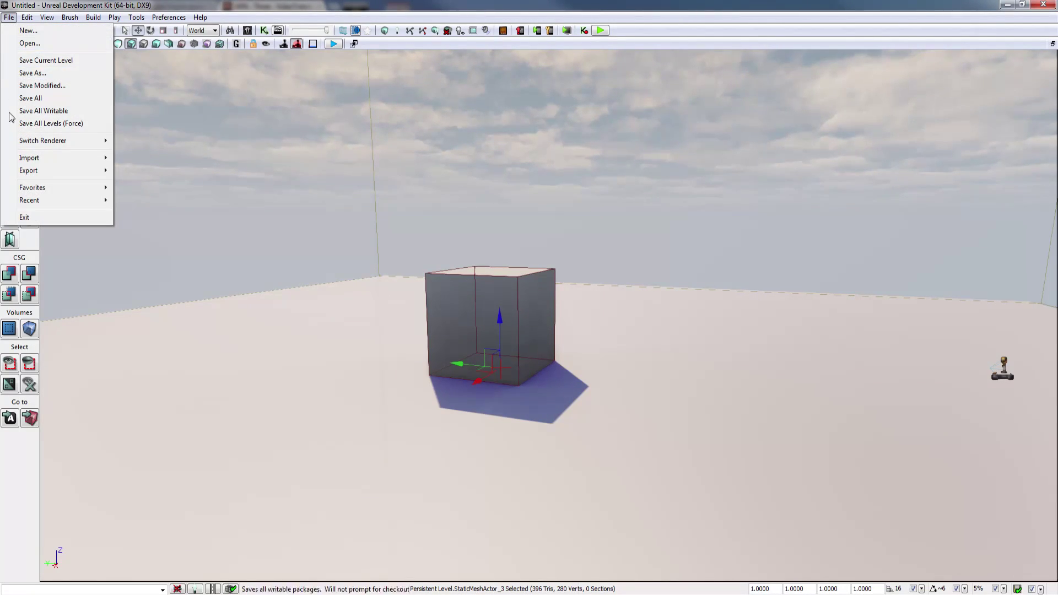
pyautogui.moveTo(33, 146)
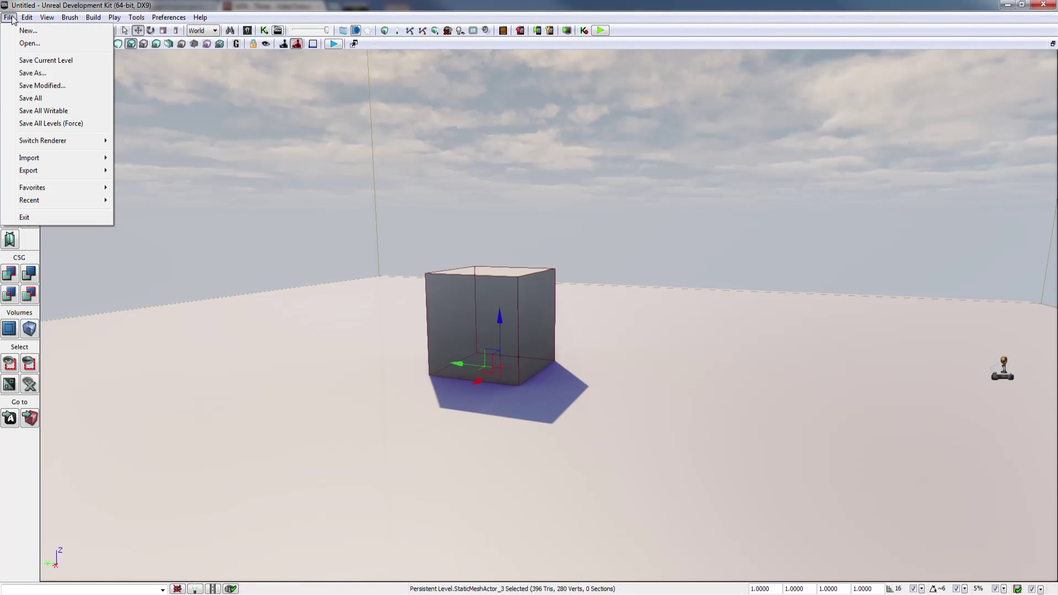
pyautogui.moveTo(88, 146)
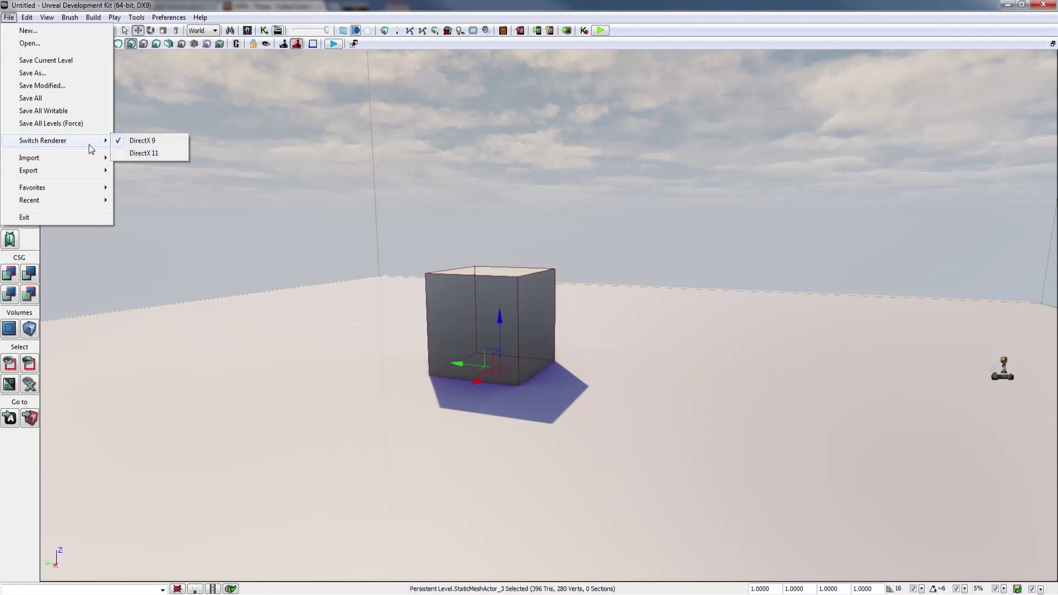
pyautogui.click(150, 156)
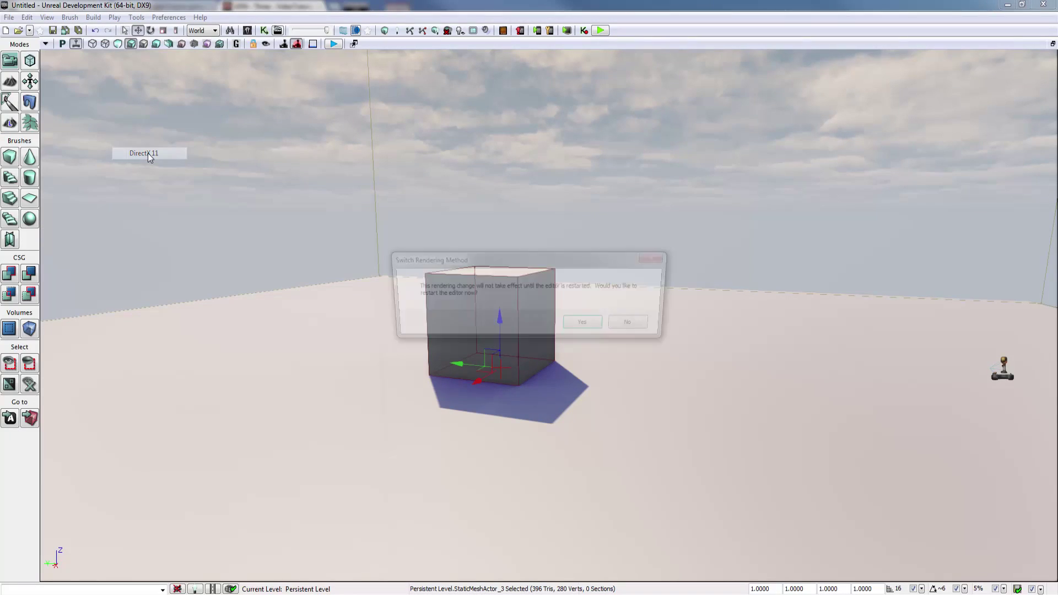
pyautogui.click(628, 326)
# - Deselect the cube with Escape and fly toward it and back
pyautogui.moveTo(628, 328); pyautogui.dragTo(647, 352, button='right')
pyautogui.press('Escape')
pyautogui.press('w')
pyautogui.press('s')
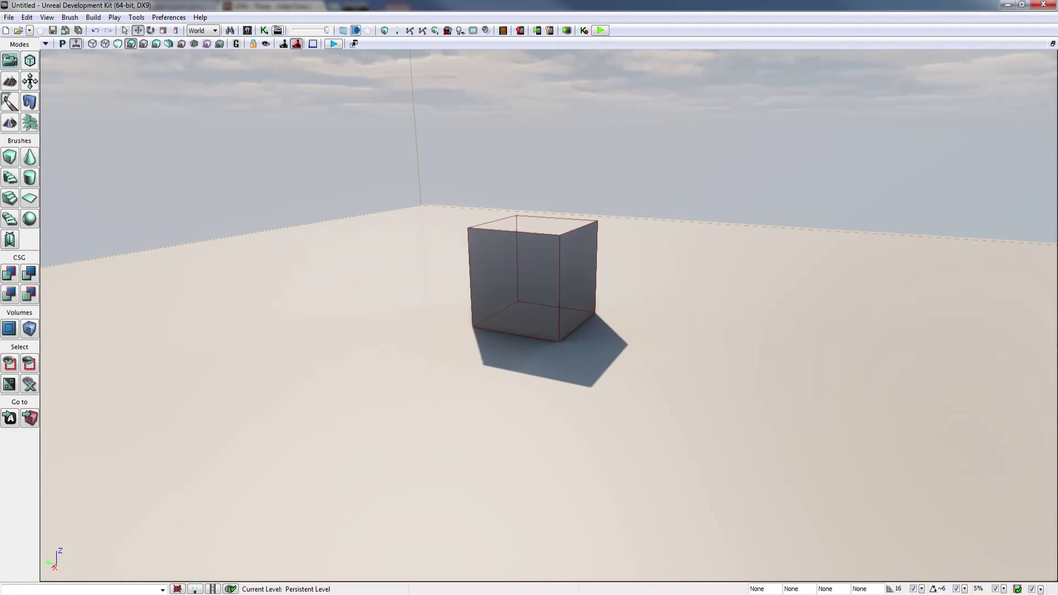
# - Look around from a slightly raised angle, turning toward the player start
pyautogui.moveTo(646, 351)
pyautogui.mouseDown(button='right')
pyautogui.moveTo(658, 336)
pyautogui.moveTo(648, 346)
pyautogui.mouseUp(button='right')
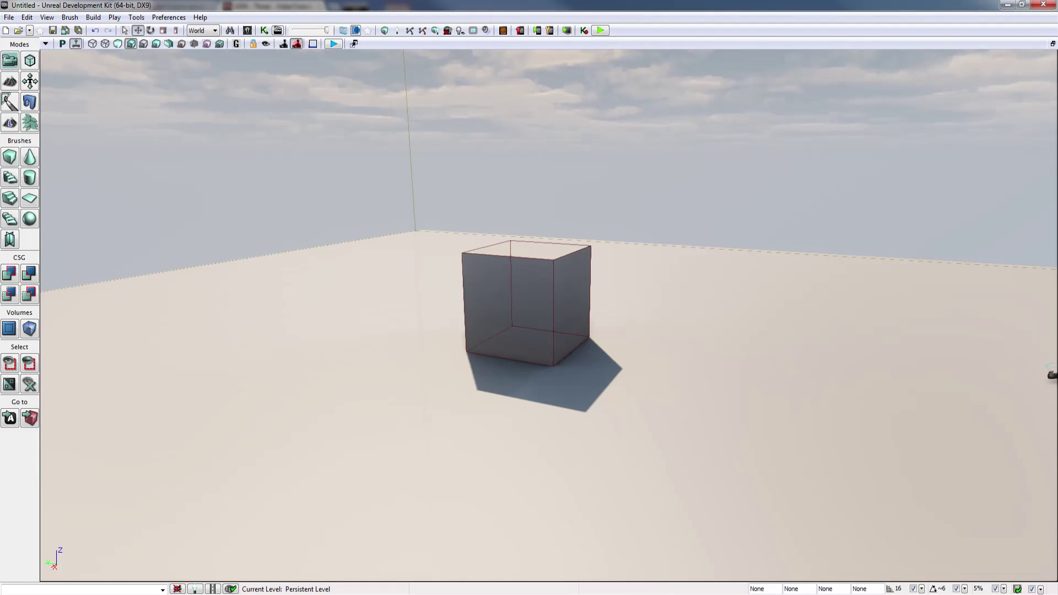
pyautogui.moveTo(649, 346); pyautogui.dragTo(655, 334, button='right')
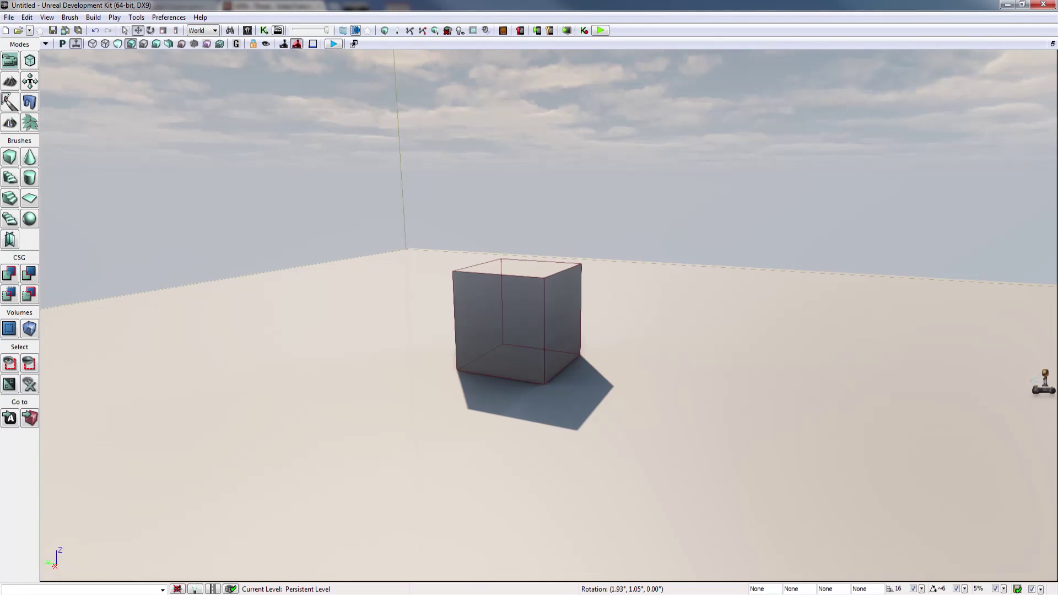
pyautogui.moveTo(526, 255); pyautogui.dragTo(525, 258, button='right')
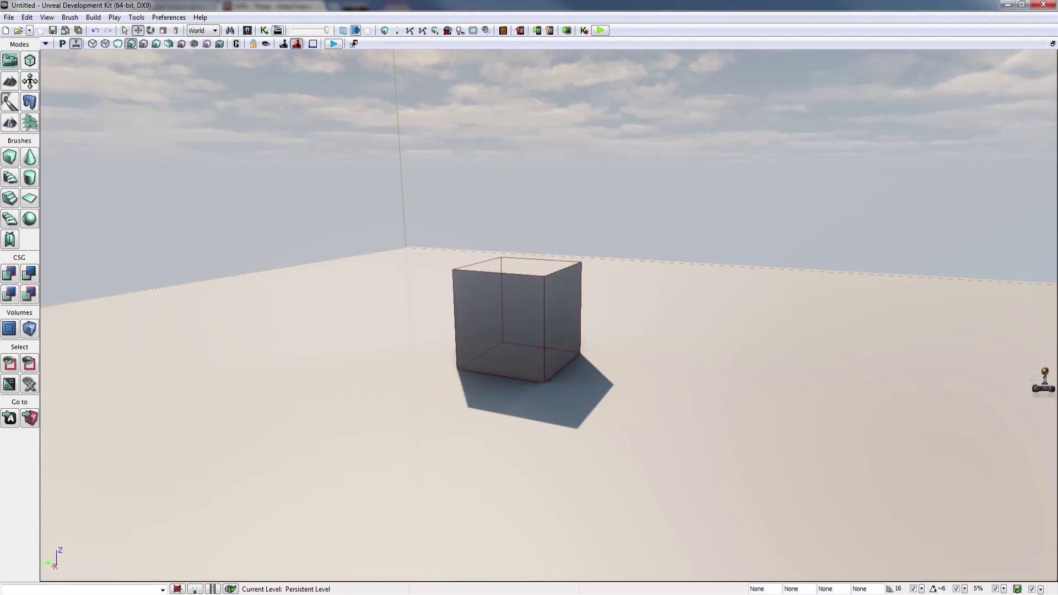
pyautogui.moveTo(525, 258); pyautogui.dragTo(494, 270, button='right')
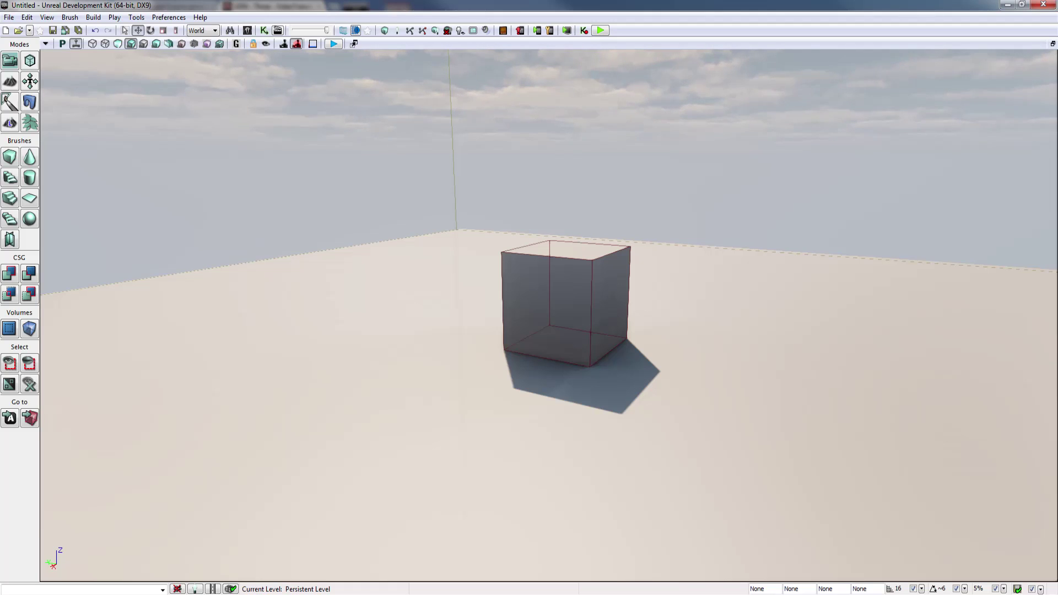
pyautogui.moveTo(509, 261); pyautogui.dragTo(519, 260, button='right')
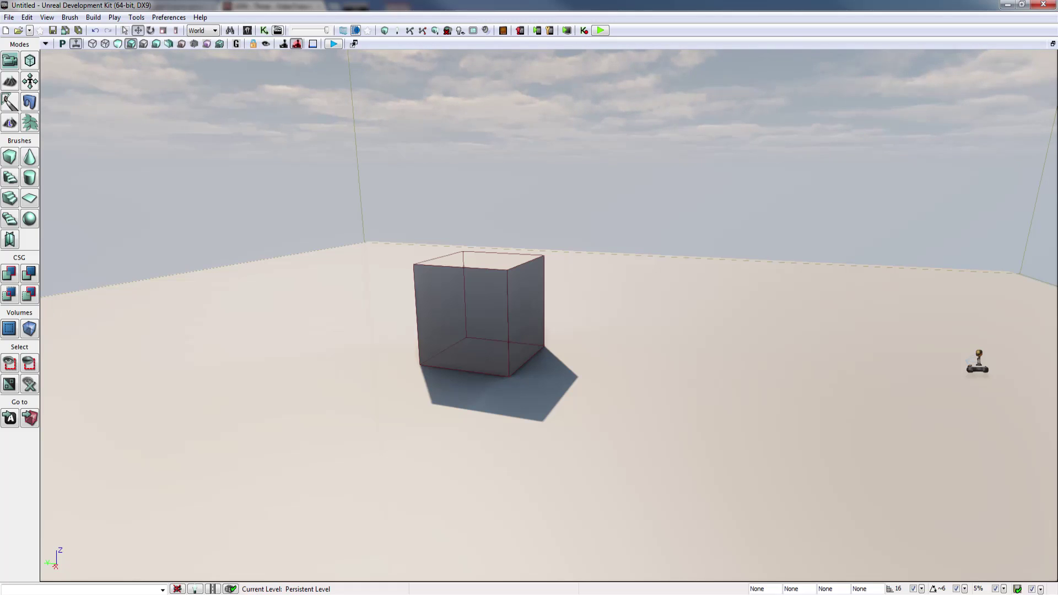
pyautogui.moveTo(519, 259)
pyautogui.mouseDown(button='right')
pyautogui.moveTo(497, 262)
pyautogui.moveTo(513, 266)
pyautogui.mouseUp(button='right')
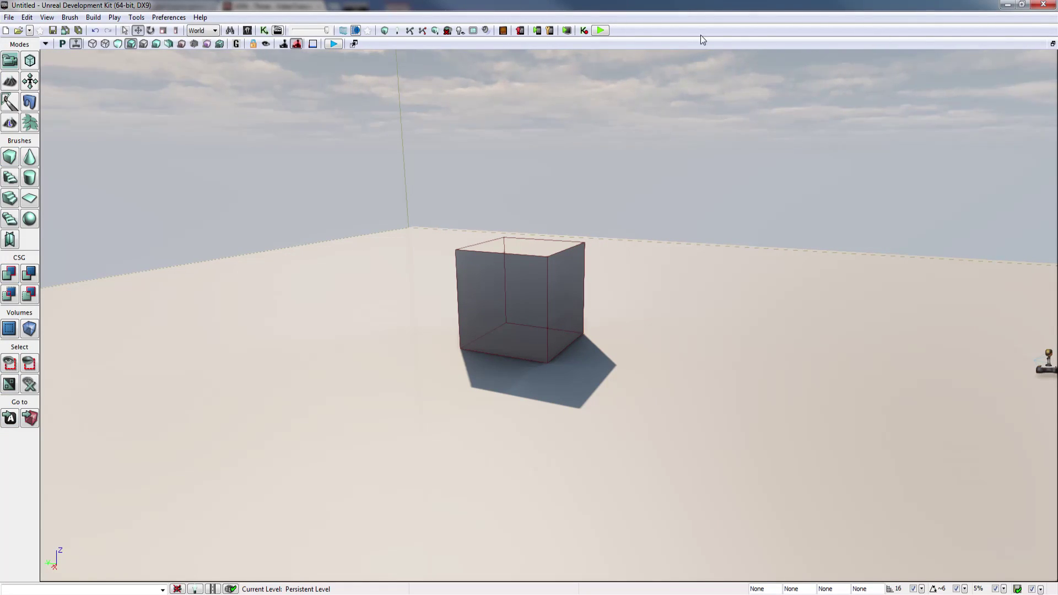
pyautogui.moveTo(512, 265); pyautogui.dragTo(518, 268, button='right')
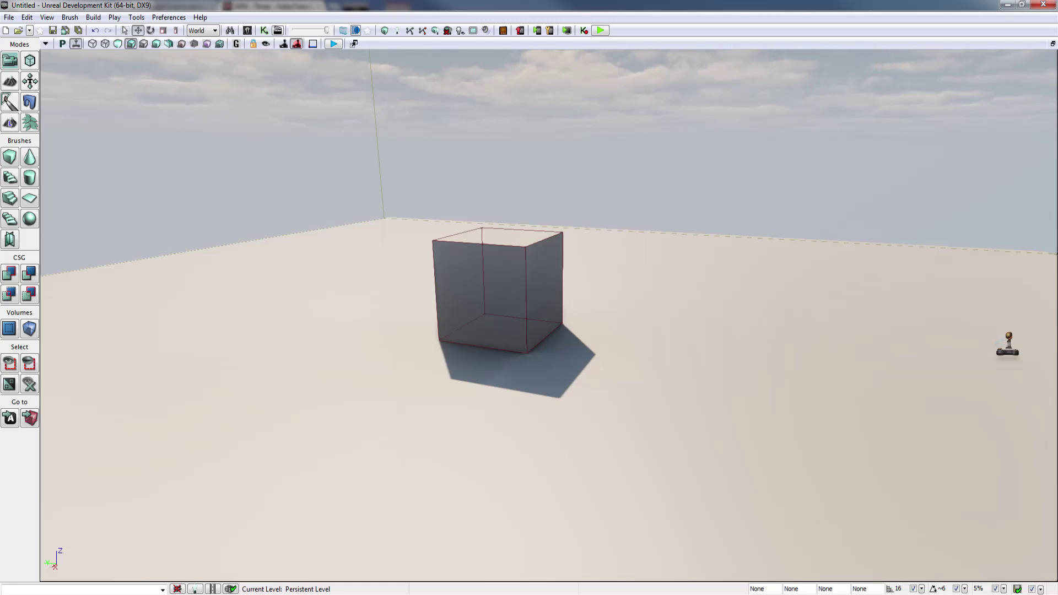
pyautogui.moveTo(496, 297); pyautogui.dragTo(475, 295, button='right')
pyautogui.moveTo(546, 295); pyautogui.dragTo(613, 295)
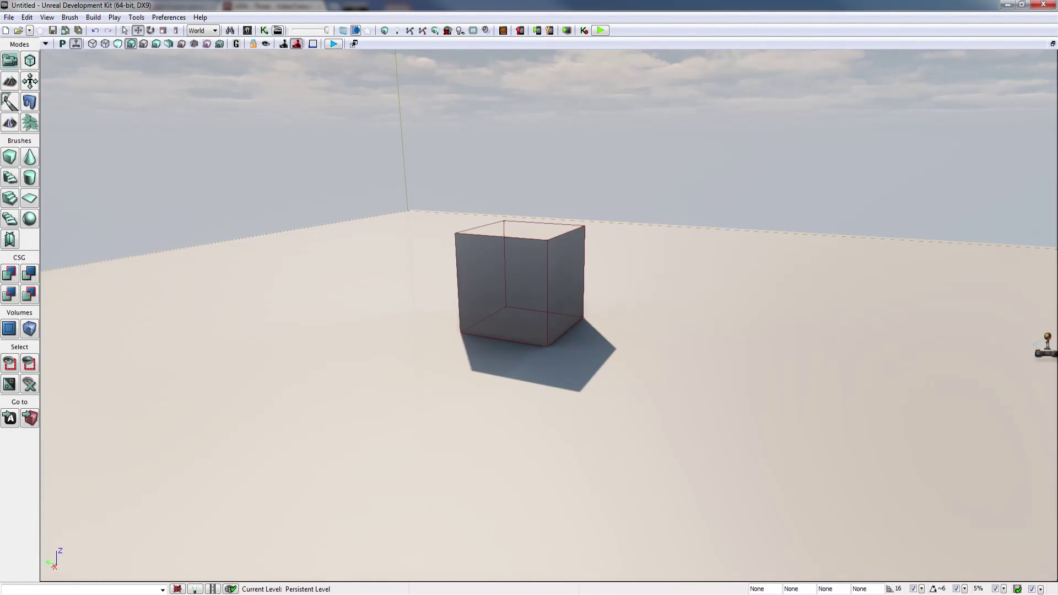